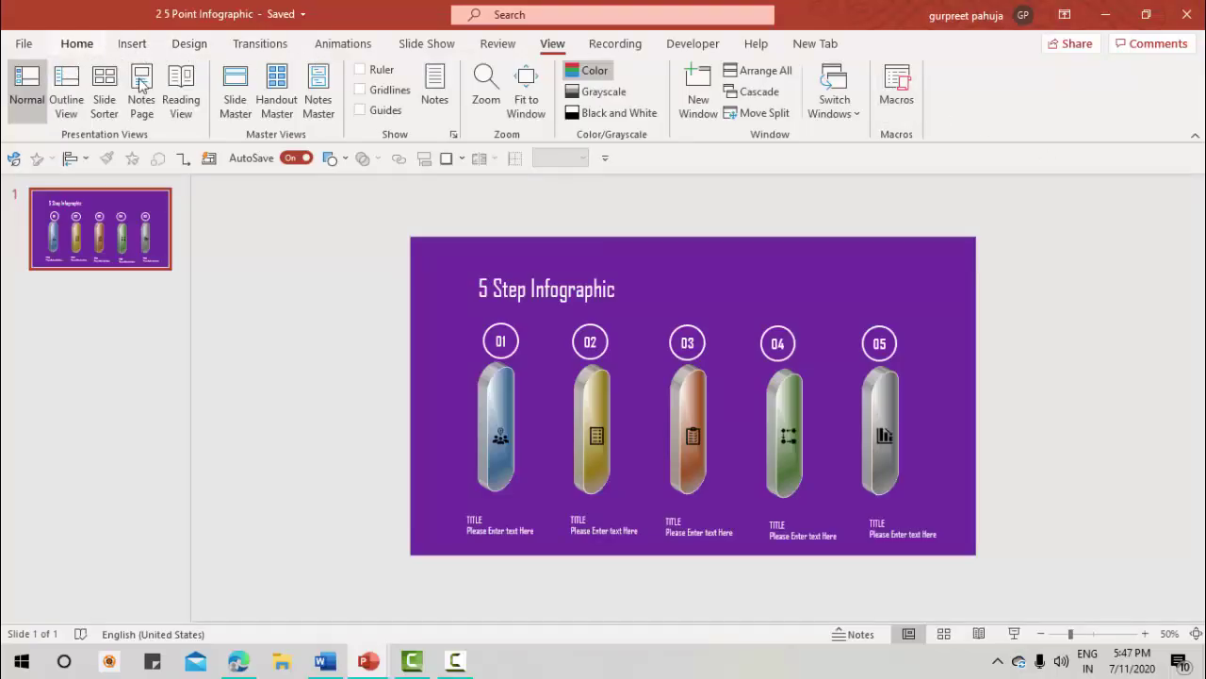
Add a blank slide after the infographic, fit it to the window, and raise the horizontal guide
{"action": "right_click", "coordinate": [103, 279]}
{"action": "left_click", "coordinate": [179, 354]}
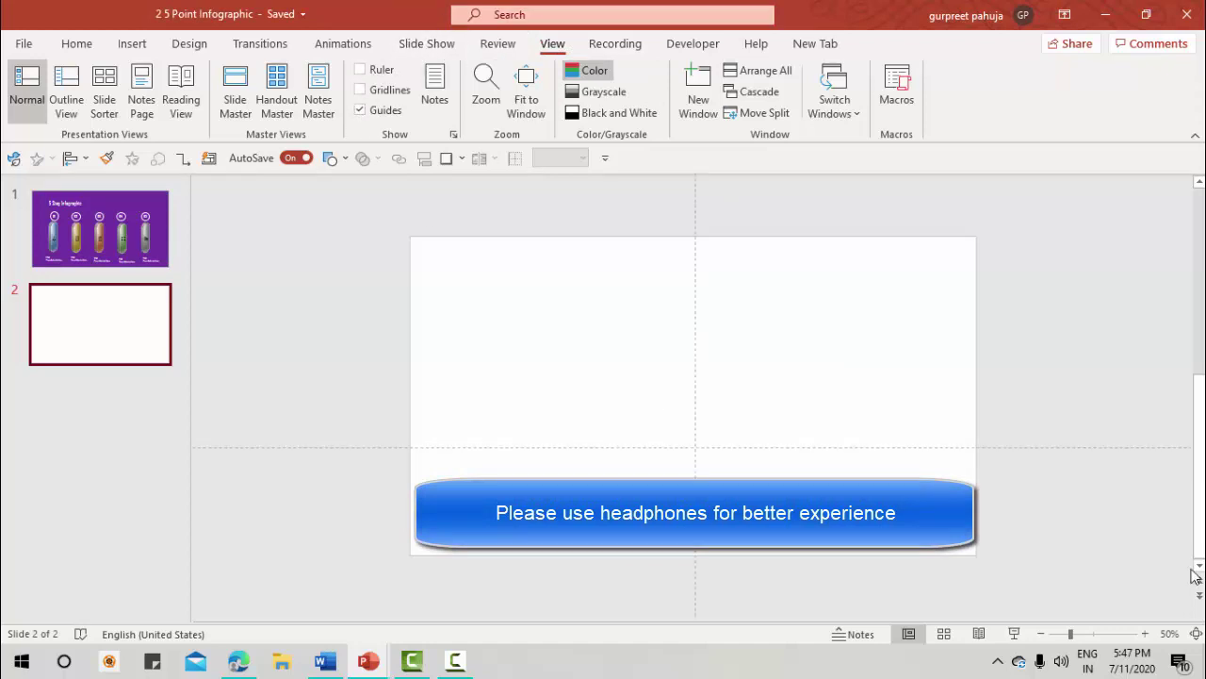
{"action": "left_click", "coordinate": [1196, 633]}
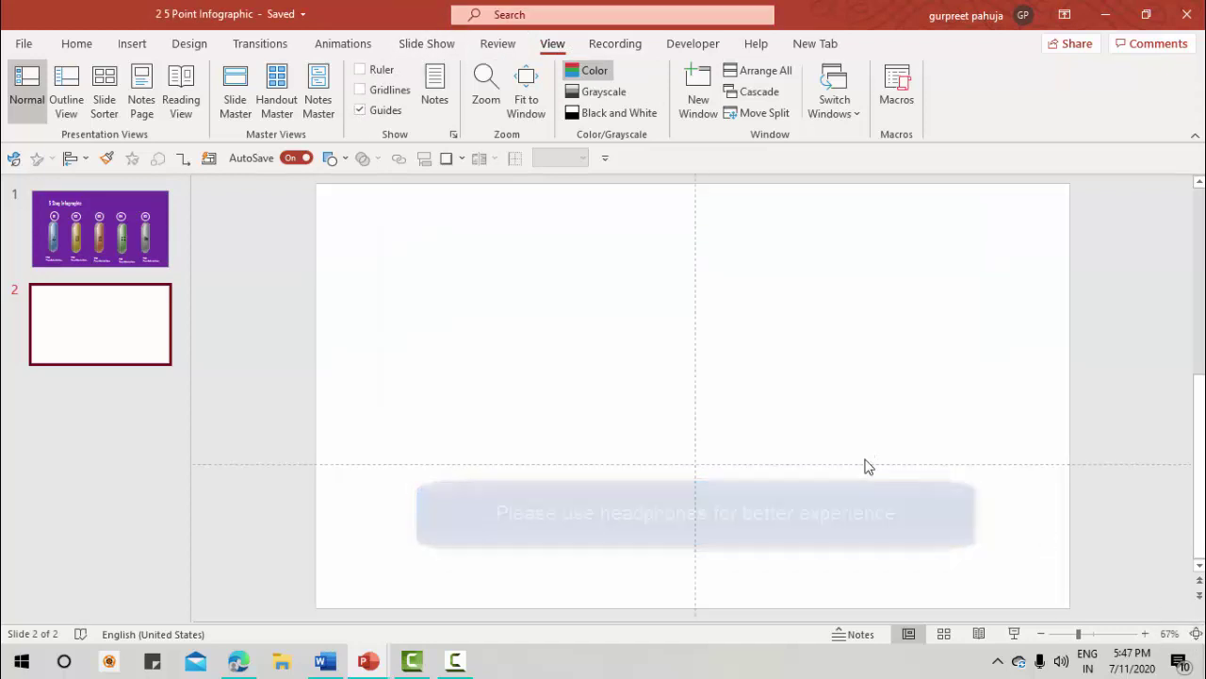
{"action": "left_click_drag", "start_coordinate": [796, 449], "coordinate": [793, 415]}
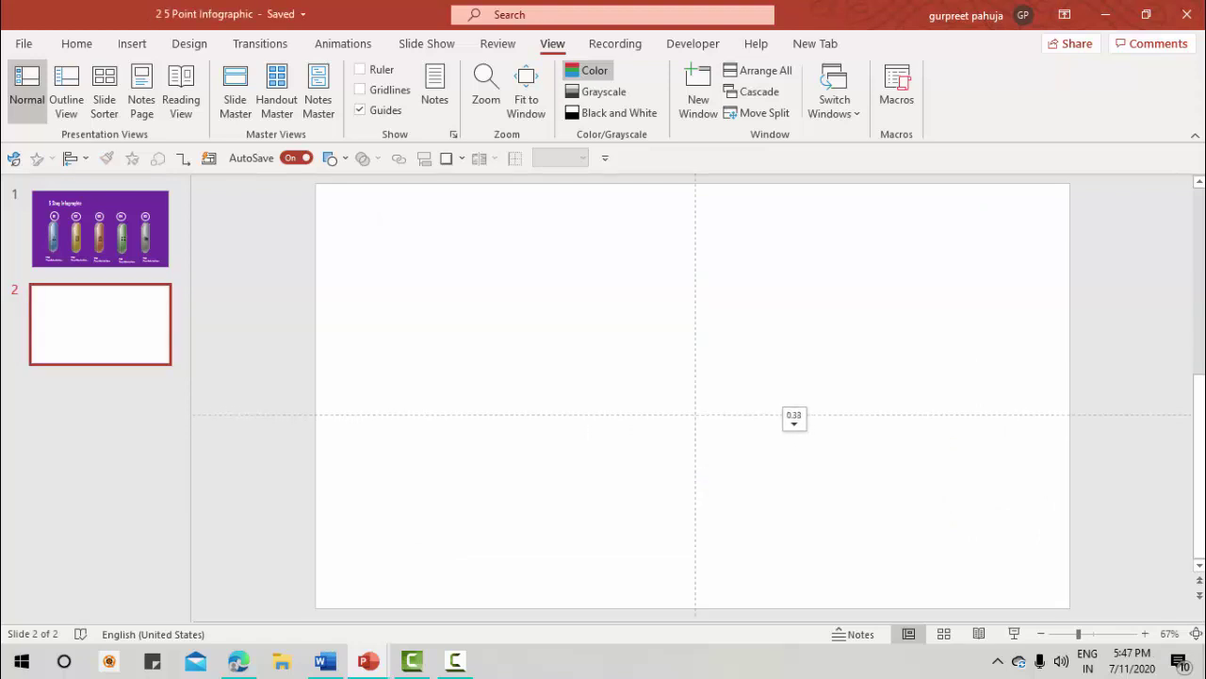
Draw a tall Rounded Corners rectangle near the slide centre and round its ends fully
{"action": "left_click", "coordinate": [130, 44]}
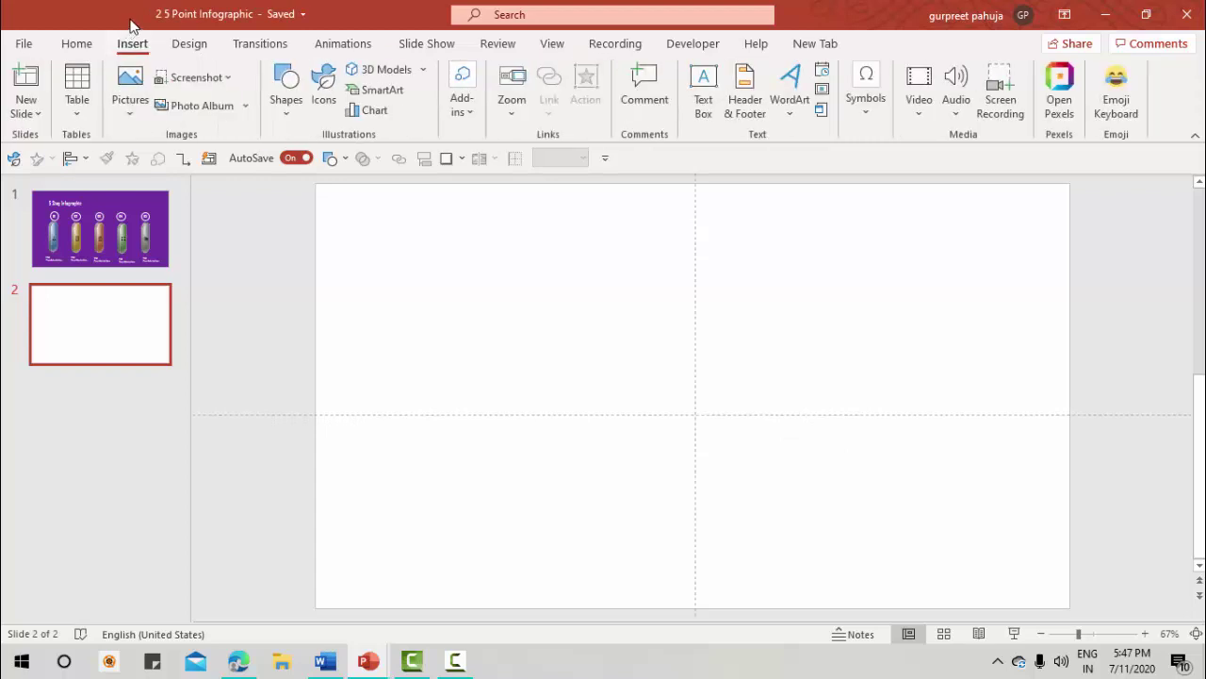
{"action": "left_click", "coordinate": [281, 89]}
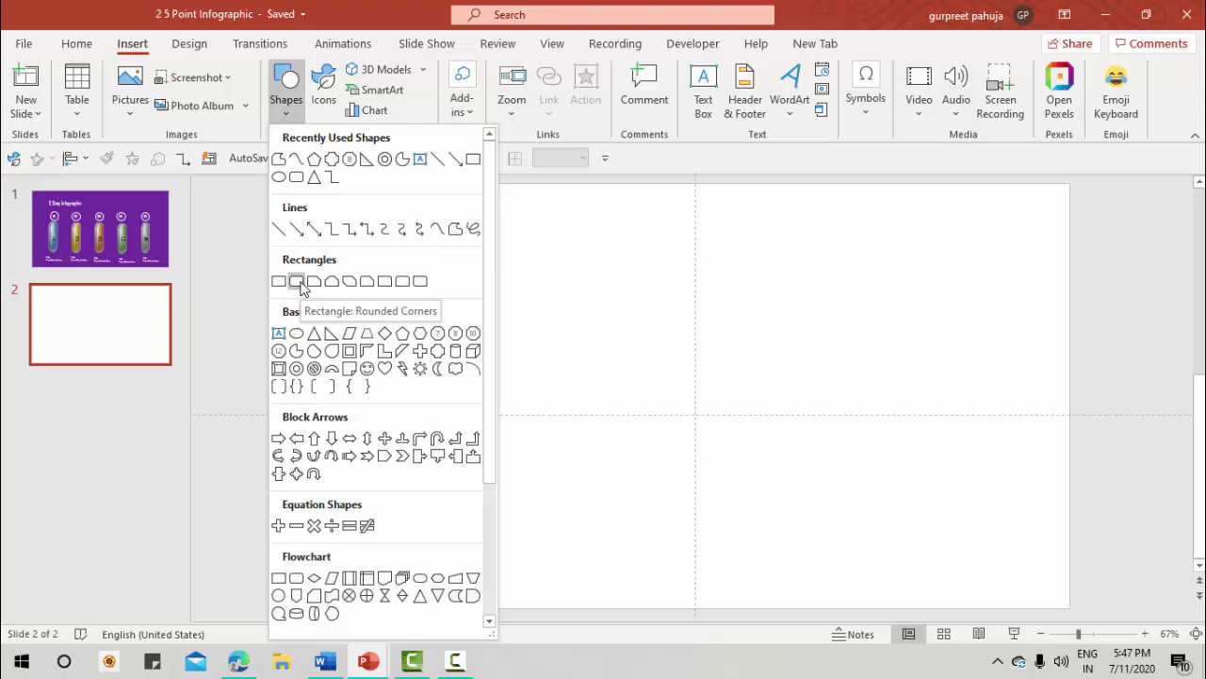
{"action": "left_click", "coordinate": [297, 283]}
{"action": "left_click_drag", "start_coordinate": [674, 295], "coordinate": [733, 465]}
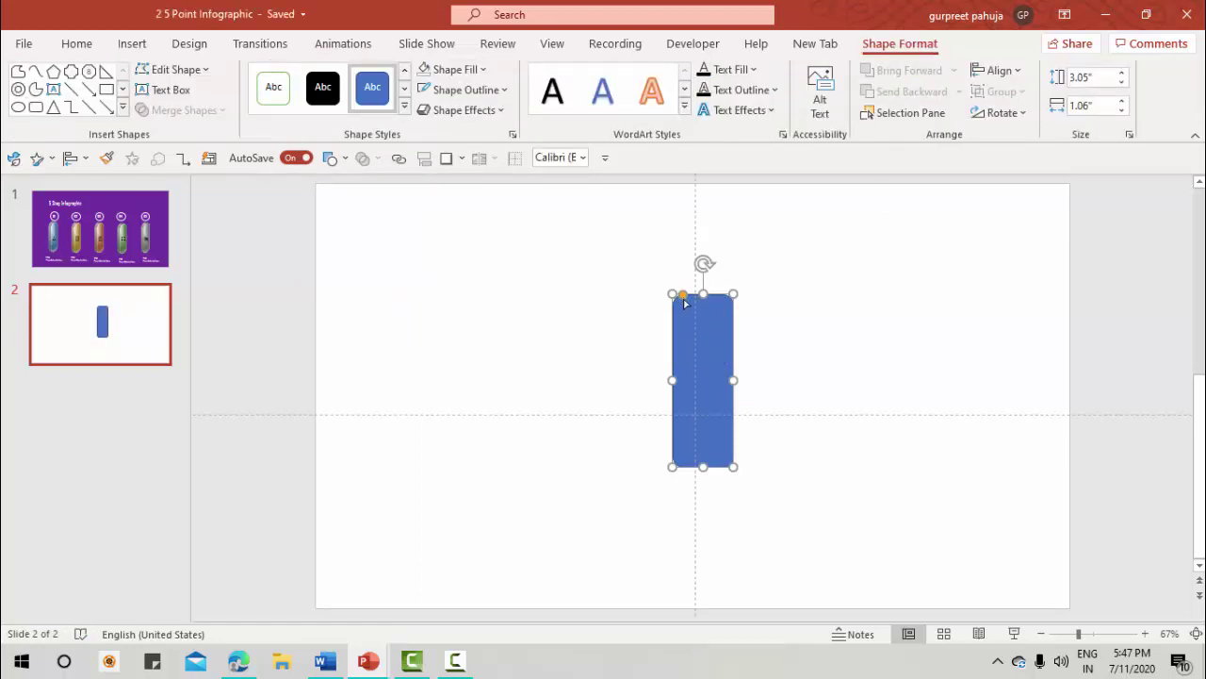
{"action": "left_click_drag", "start_coordinate": [684, 300], "coordinate": [708, 352]}
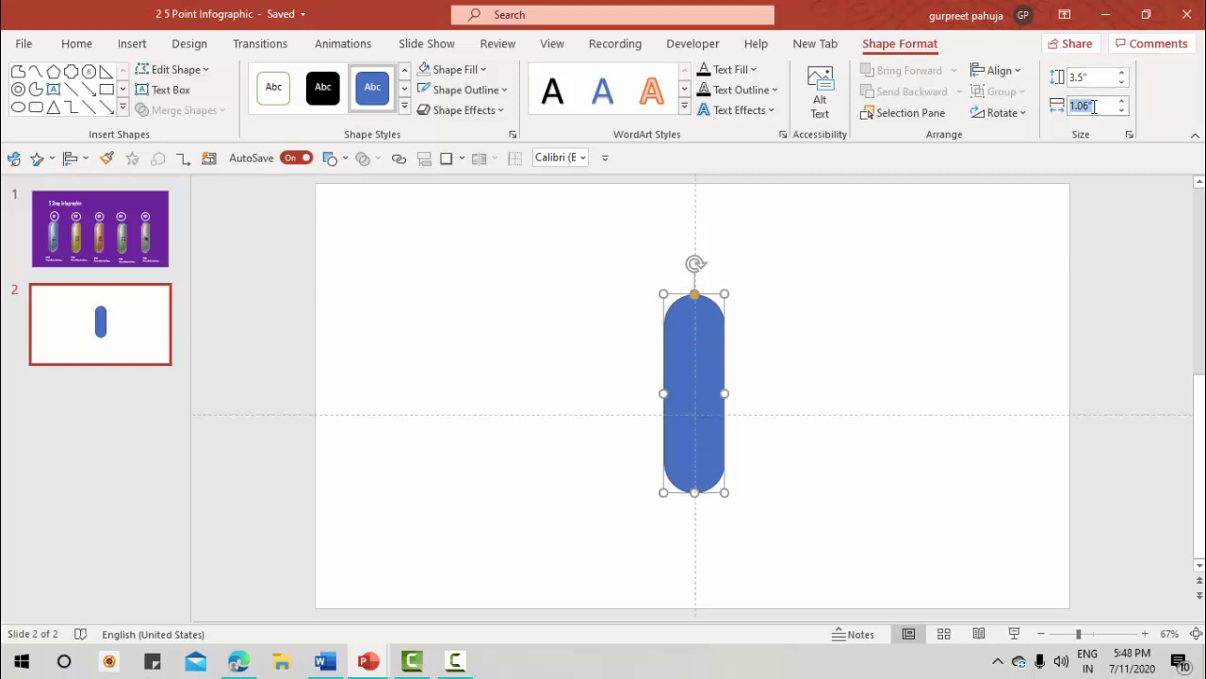
Resize the pill to 3.5 inches high and 1 inch wide
{"action": "left_click", "coordinate": [1093, 105]}
{"action": "type", "text": "1"}
{"action": "left_click", "coordinate": [804, 314]}
{"action": "left_click", "coordinate": [702, 377]}
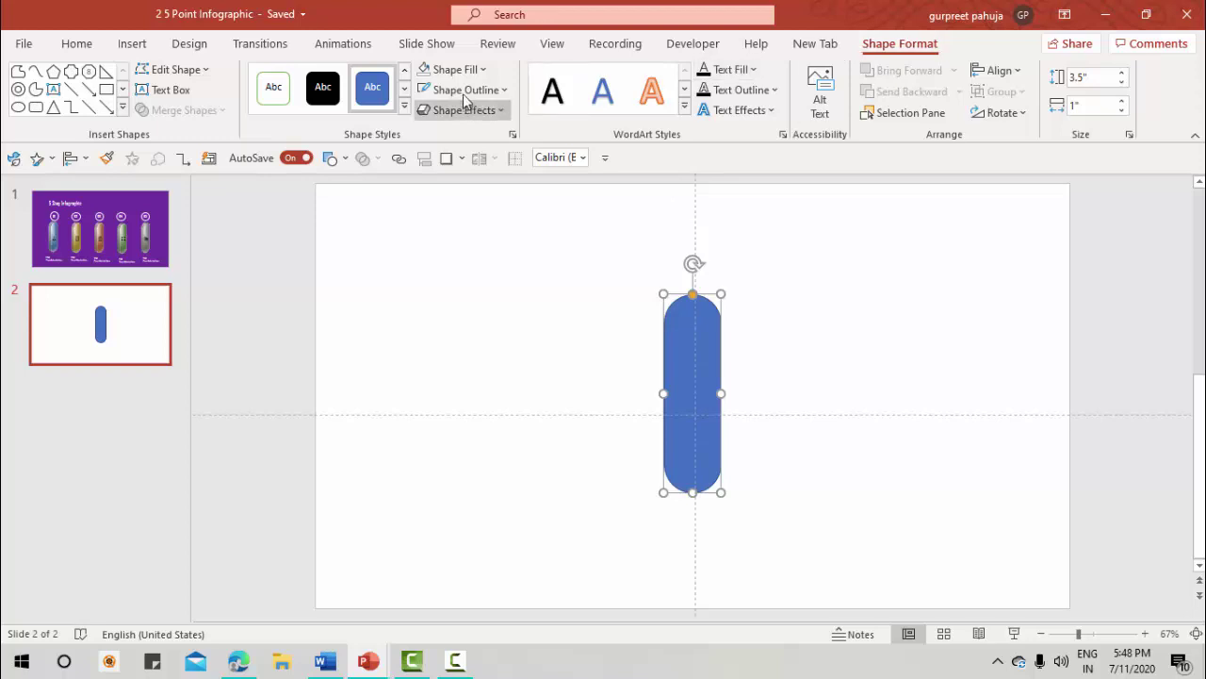
Remove the pill's outline and duplicate it twice to the right with Ctrl+D
{"action": "left_click", "coordinate": [464, 90]}
{"action": "left_click", "coordinate": [470, 337]}
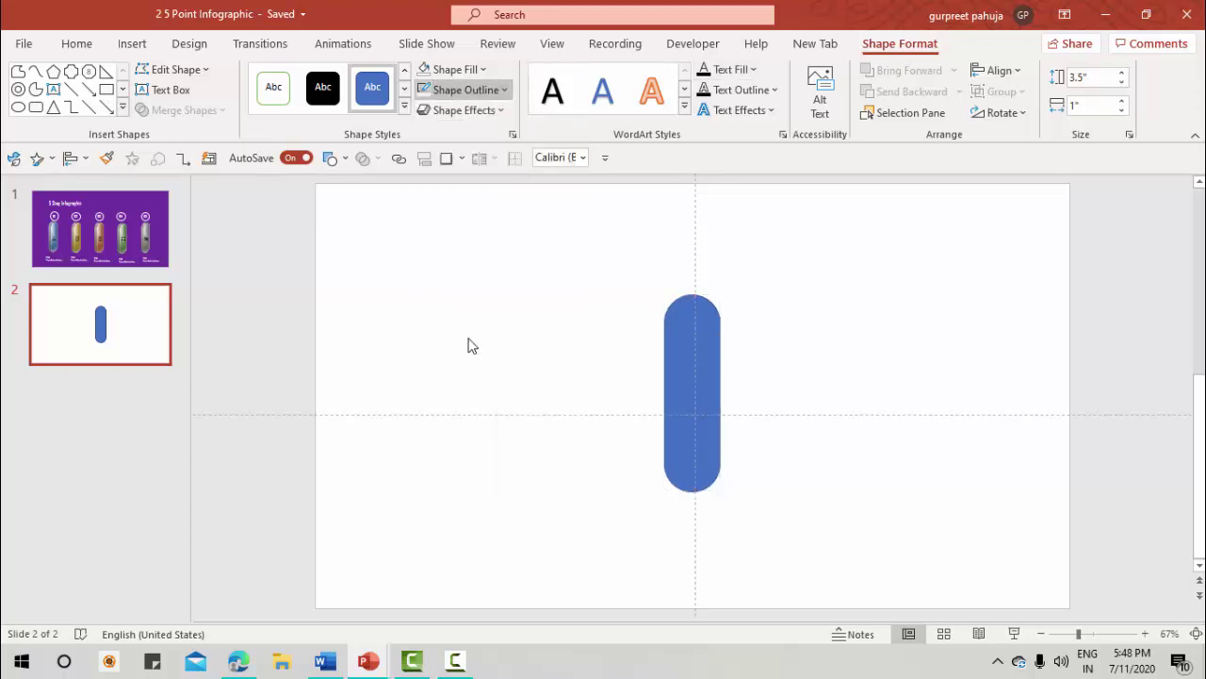
{"action": "key", "text": "ctrl+d"}
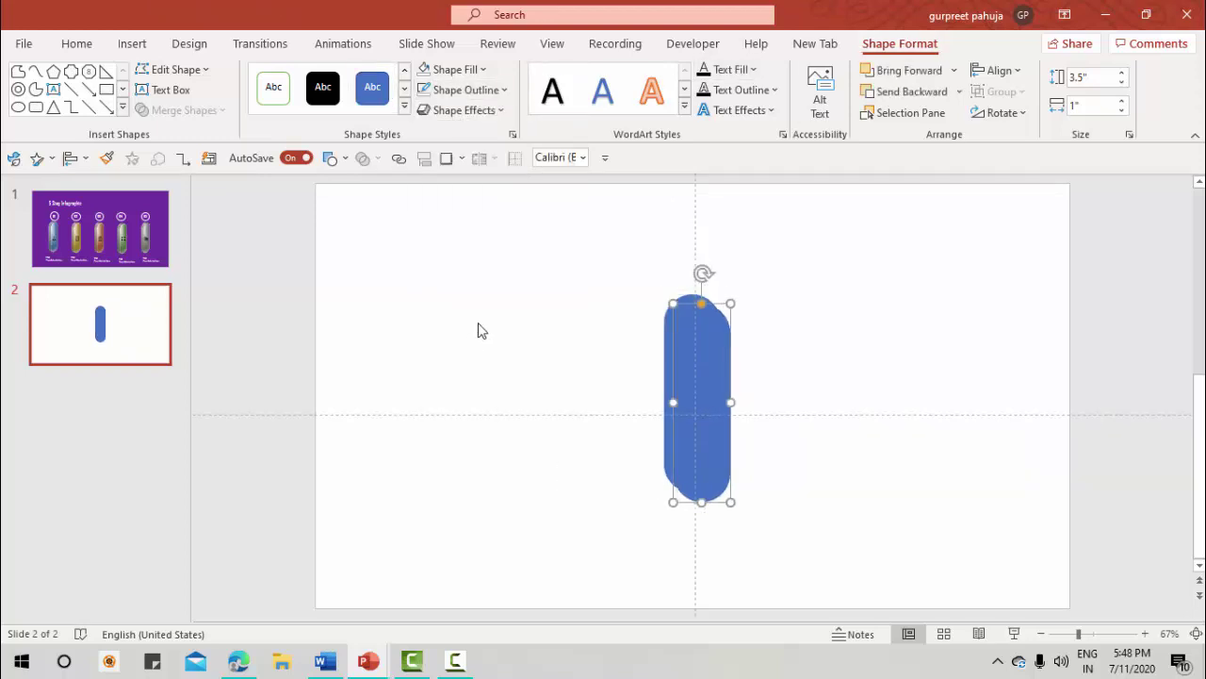
{"action": "left_click_drag", "start_coordinate": [736, 360], "coordinate": [801, 350]}
{"action": "key", "text": "ctrl+d"}
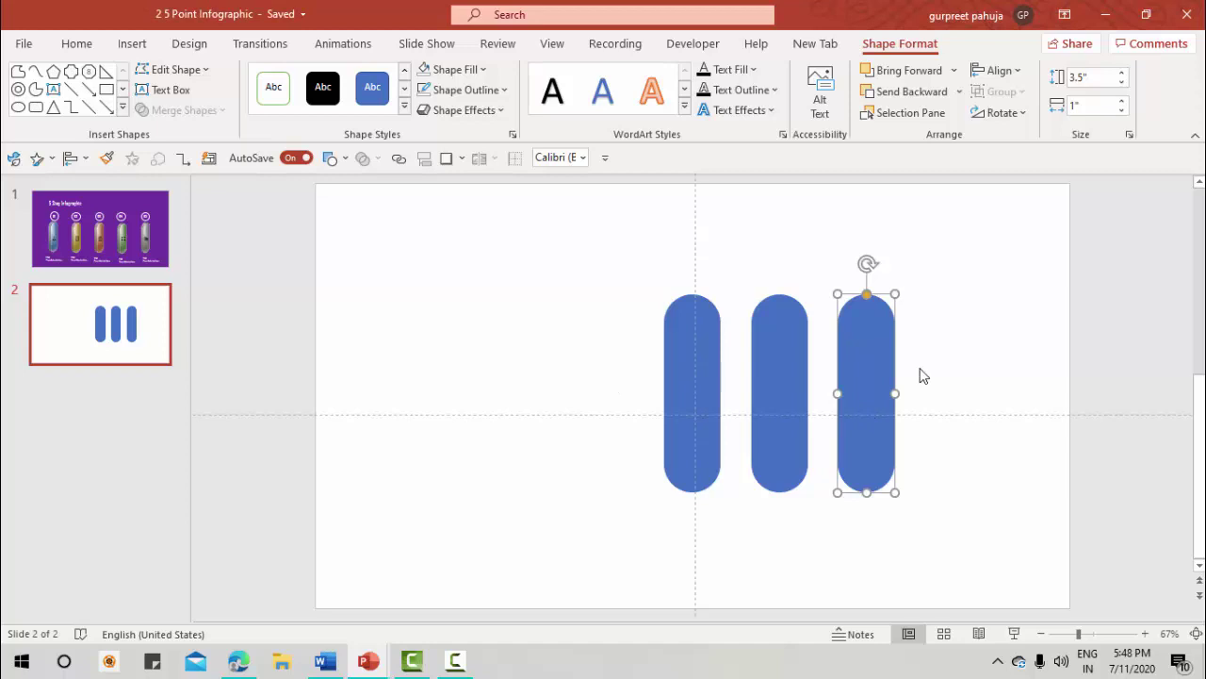
Copy a pill to the left of the row and repeat it to make five pills
{"action": "left_click", "coordinate": [706, 362]}
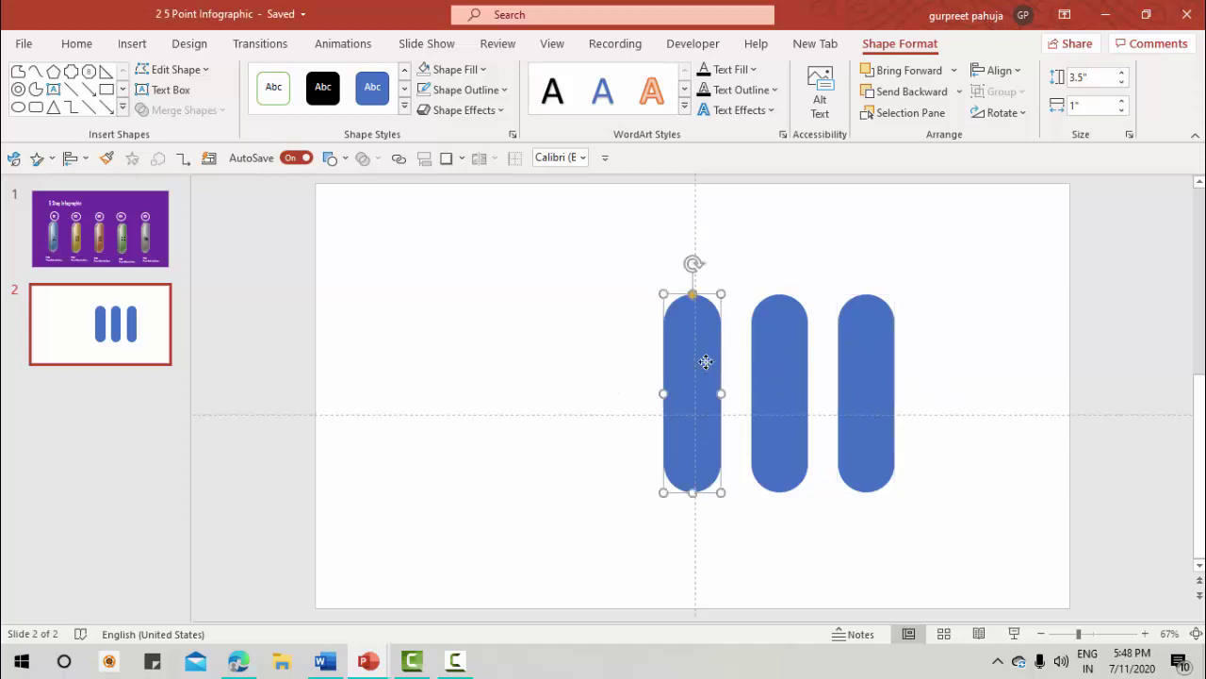
{"action": "left_click", "coordinate": [791, 365]}
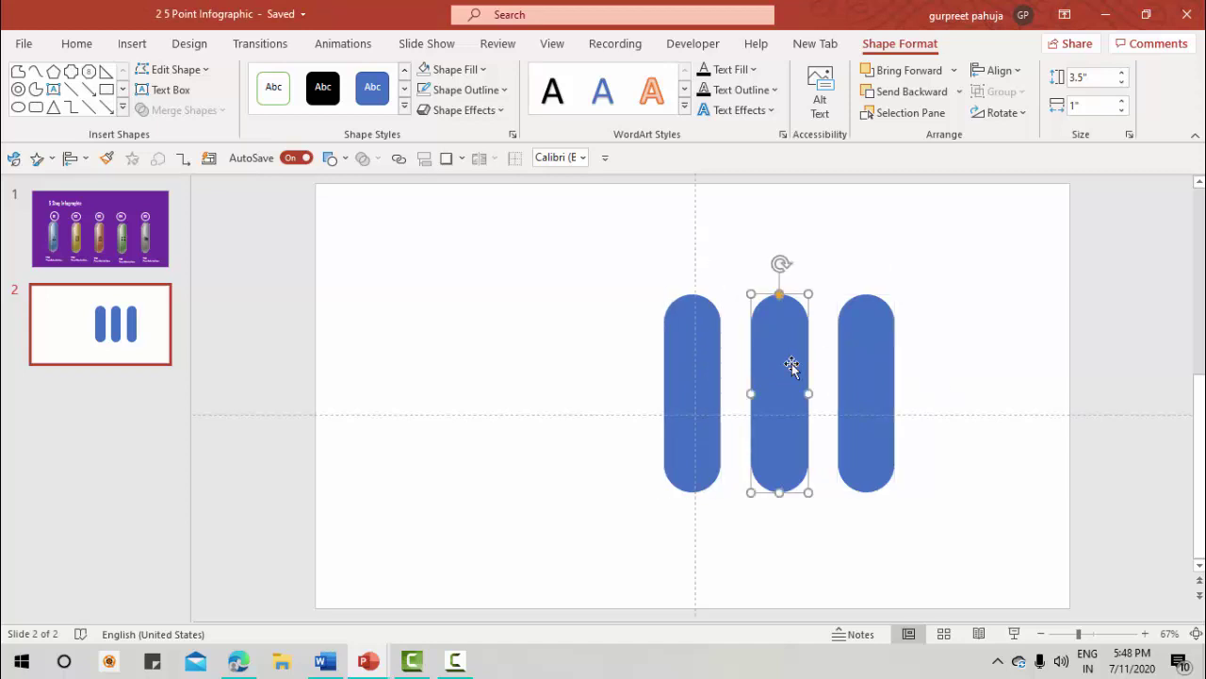
{"action": "left_click", "coordinate": [706, 365]}
{"action": "left_click_drag", "start_coordinate": [706, 365], "coordinate": [618, 357]}
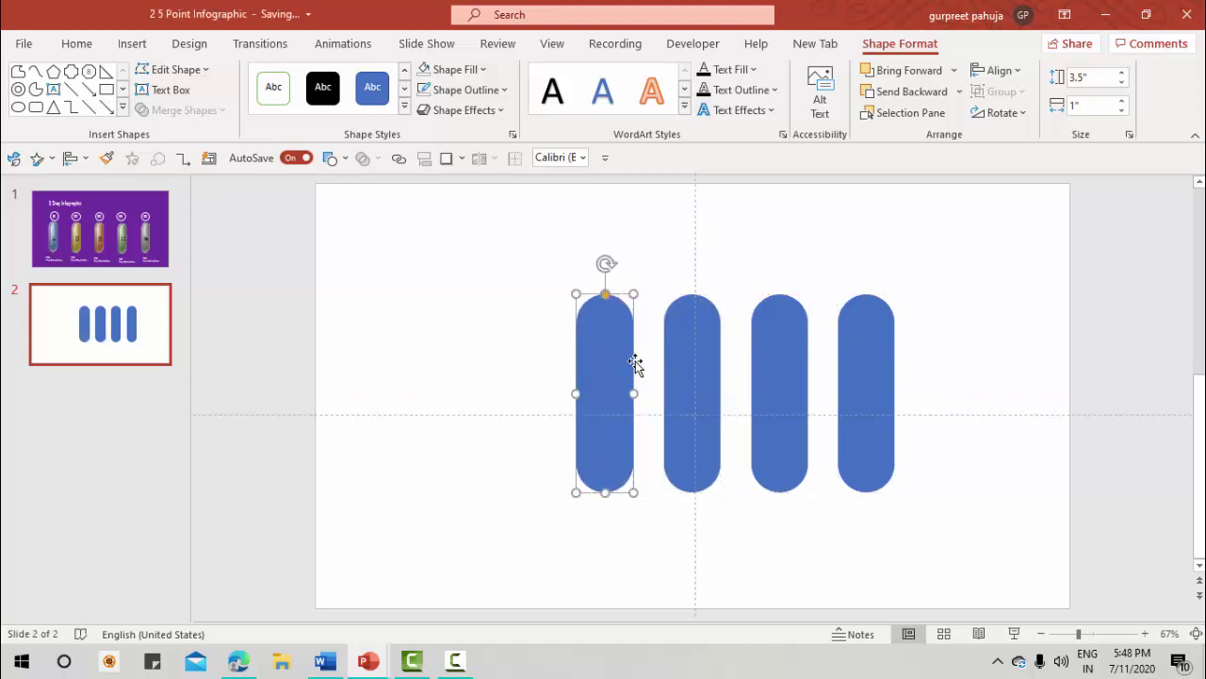
{"action": "key", "text": "ctrl+d"}
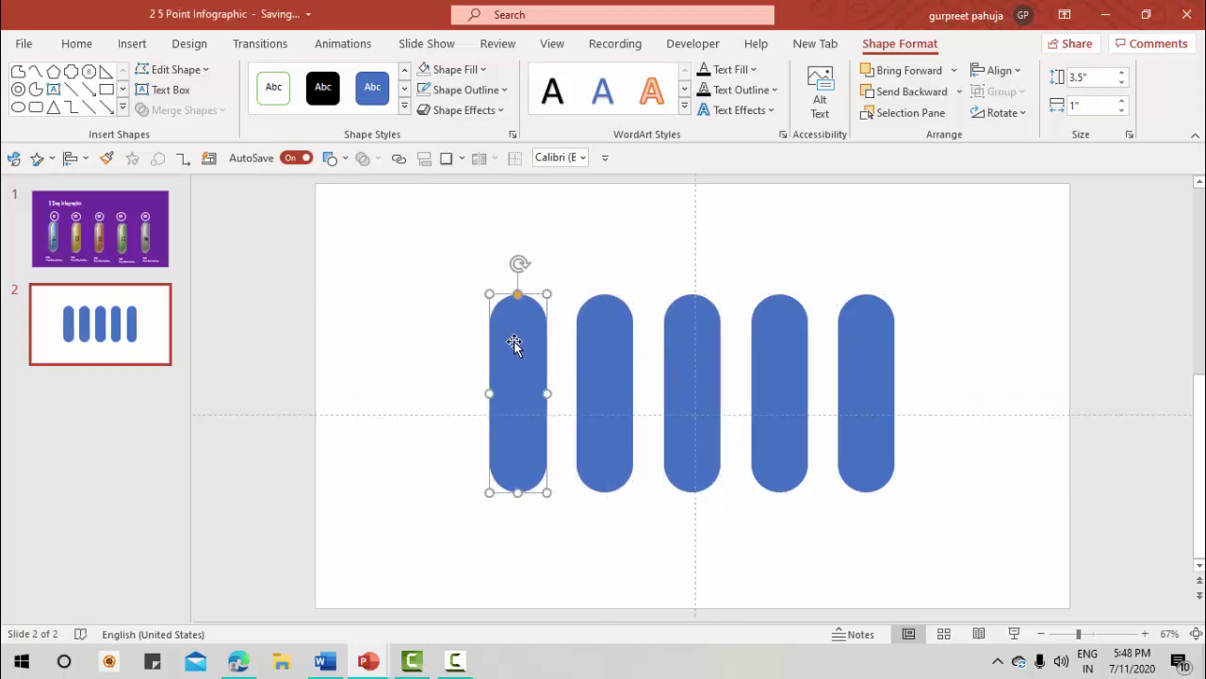
Select all five pills and apply Distribute Horizontally from the Align menu
{"action": "left_click", "coordinate": [605, 348], "text": "shift"}
{"action": "left_click", "coordinate": [694, 362], "text": "shift"}
{"action": "left_click", "coordinate": [781, 365], "text": "shift"}
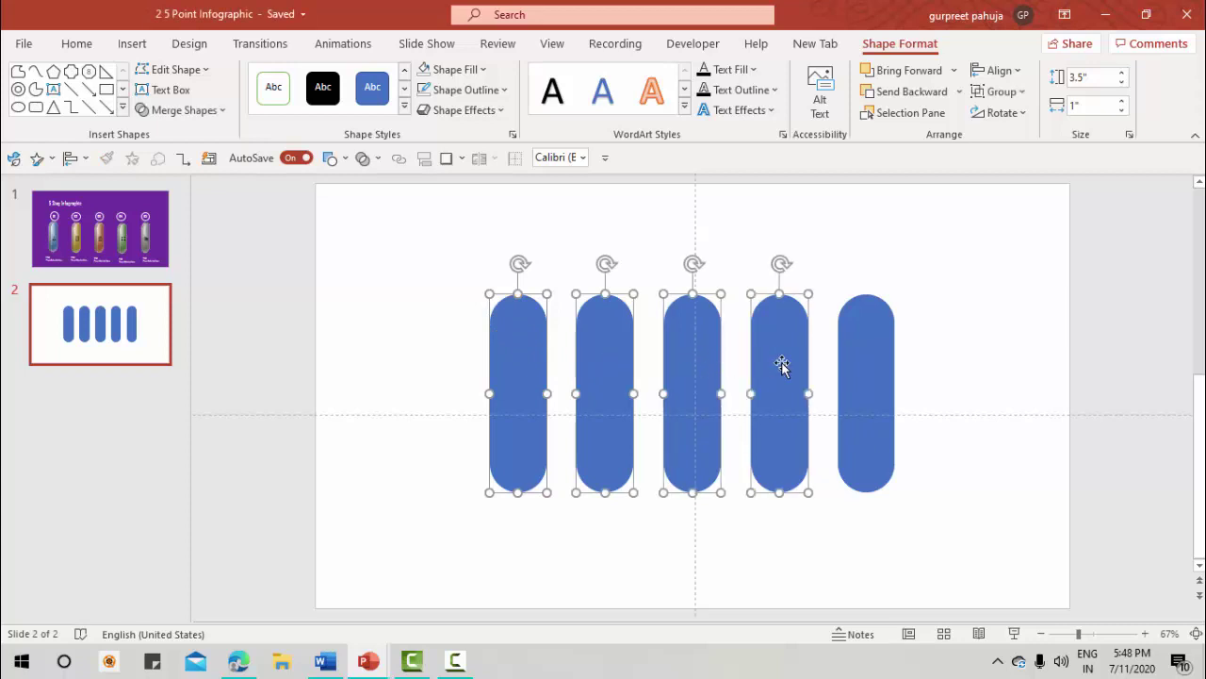
{"action": "left_click", "coordinate": [868, 378], "text": "shift"}
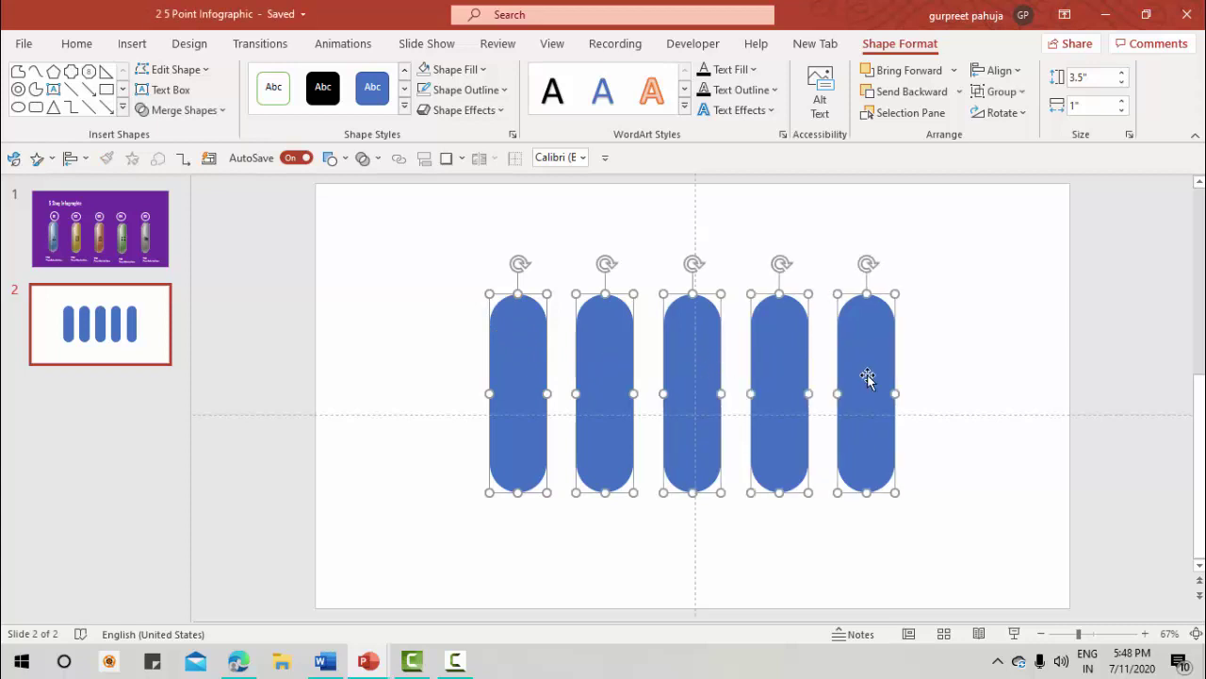
{"action": "left_click", "coordinate": [82, 158]}
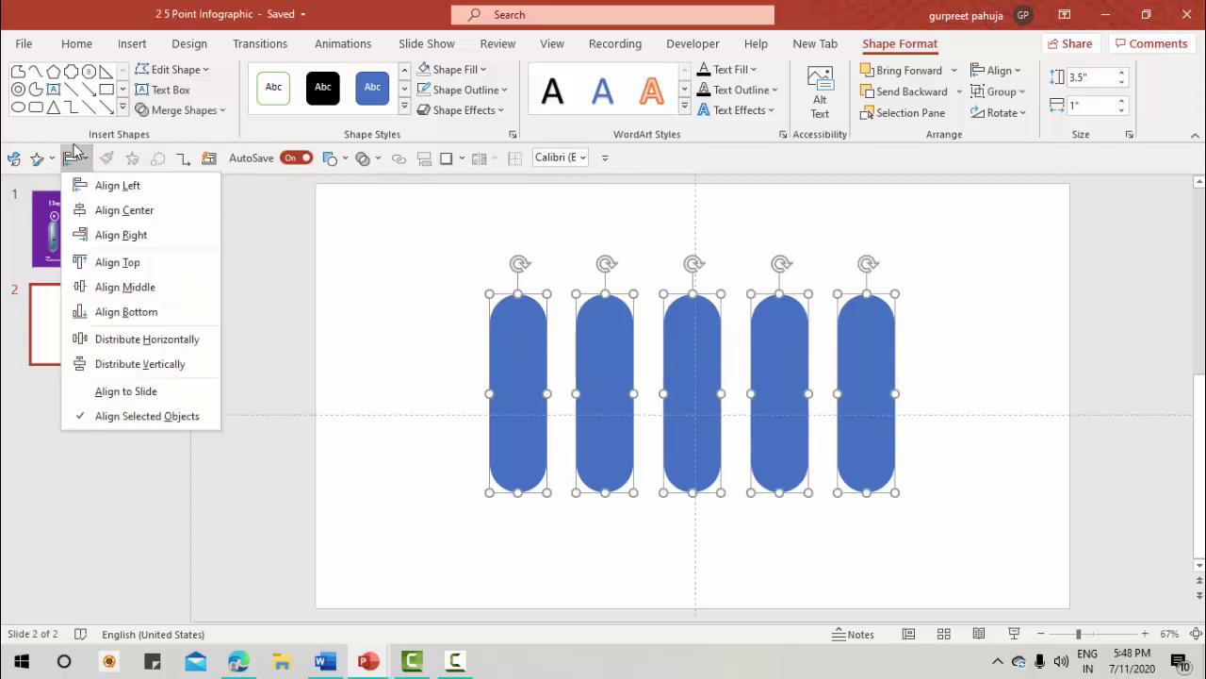
{"action": "left_click", "coordinate": [146, 341]}
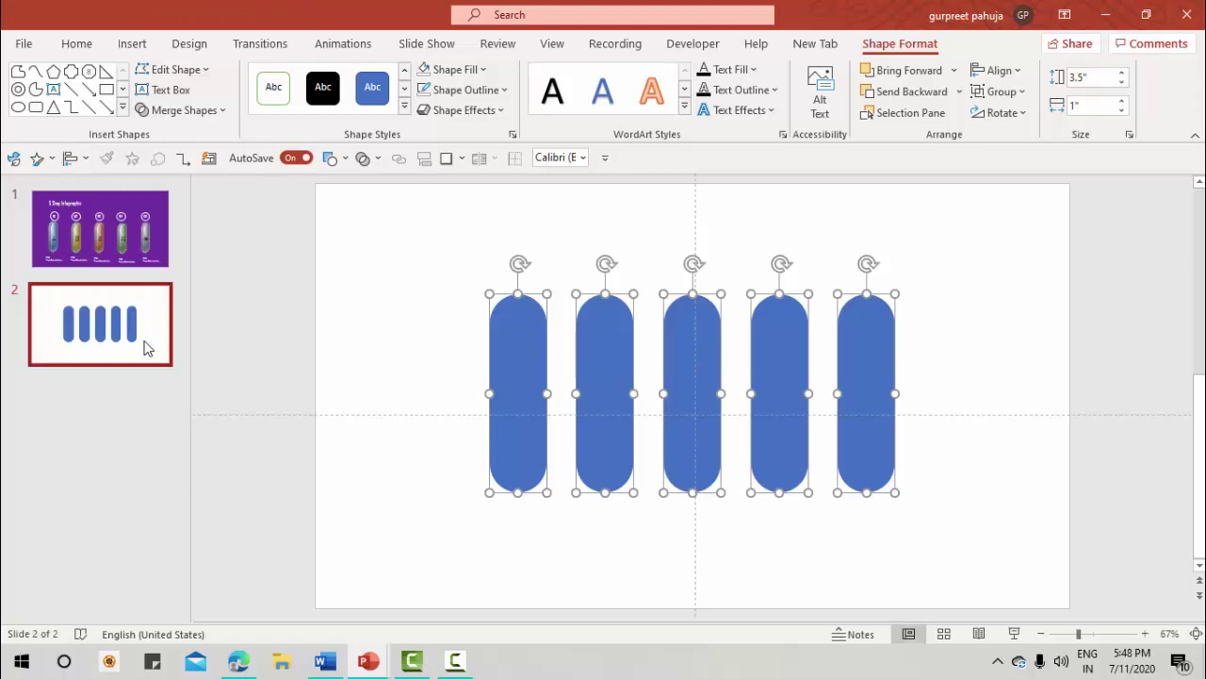
Drag the pills individually to widen the row, moving the outer pills further out
{"action": "left_click", "coordinate": [517, 346]}
{"action": "left_click", "coordinate": [426, 331]}
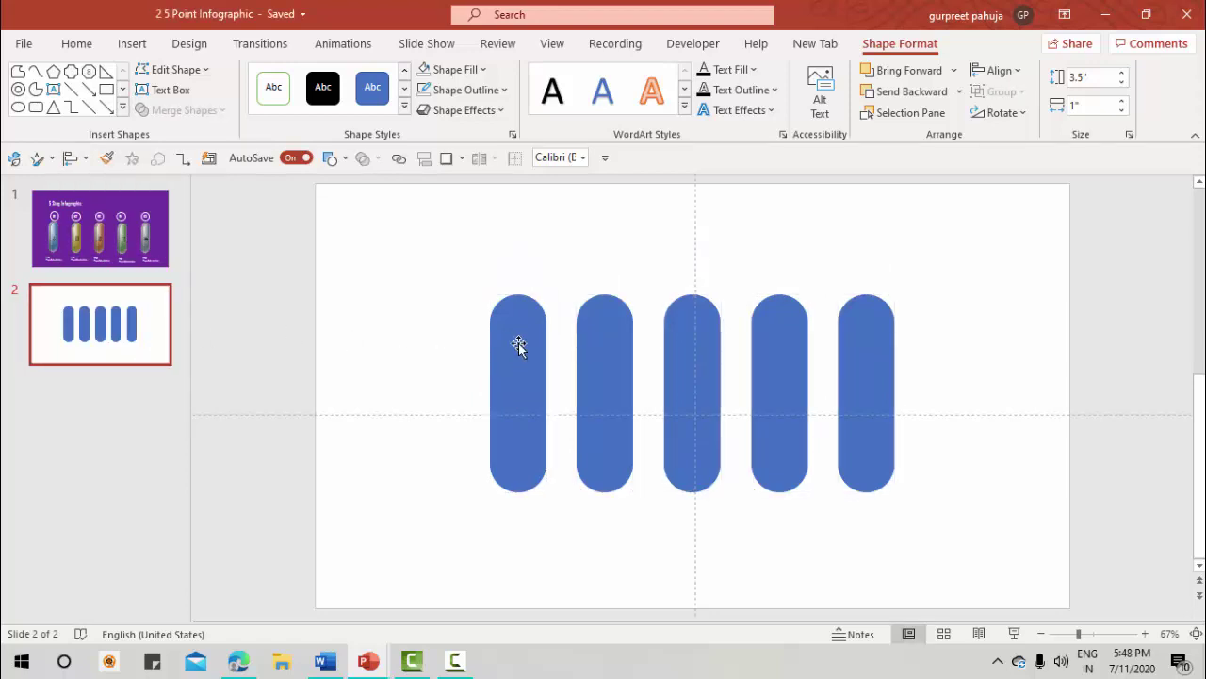
{"action": "left_click_drag", "start_coordinate": [534, 330], "coordinate": [466, 342]}
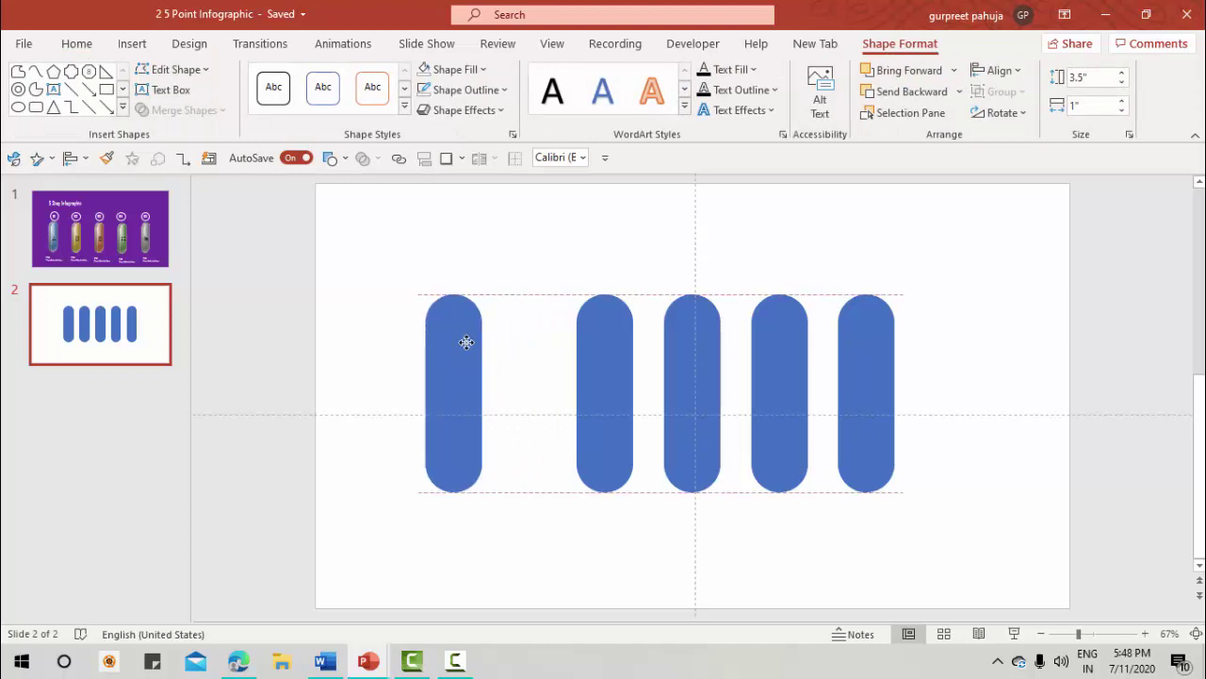
{"action": "left_click_drag", "start_coordinate": [616, 369], "coordinate": [598, 361]}
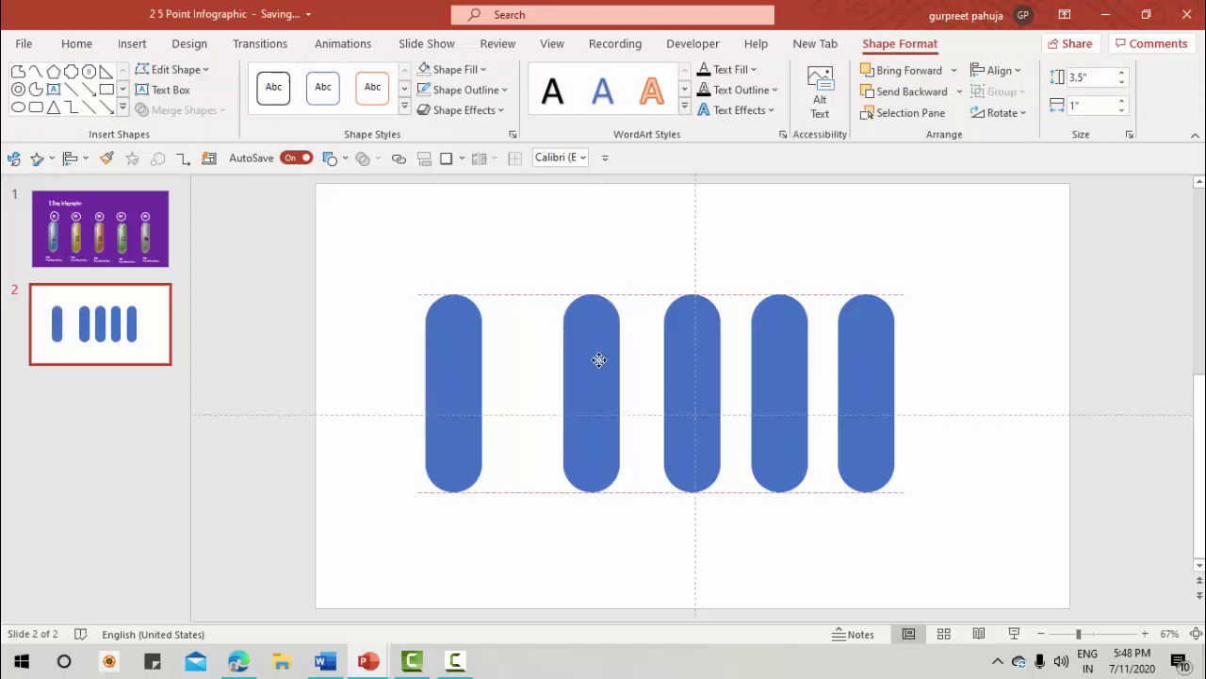
{"action": "left_click_drag", "start_coordinate": [886, 346], "coordinate": [987, 343]}
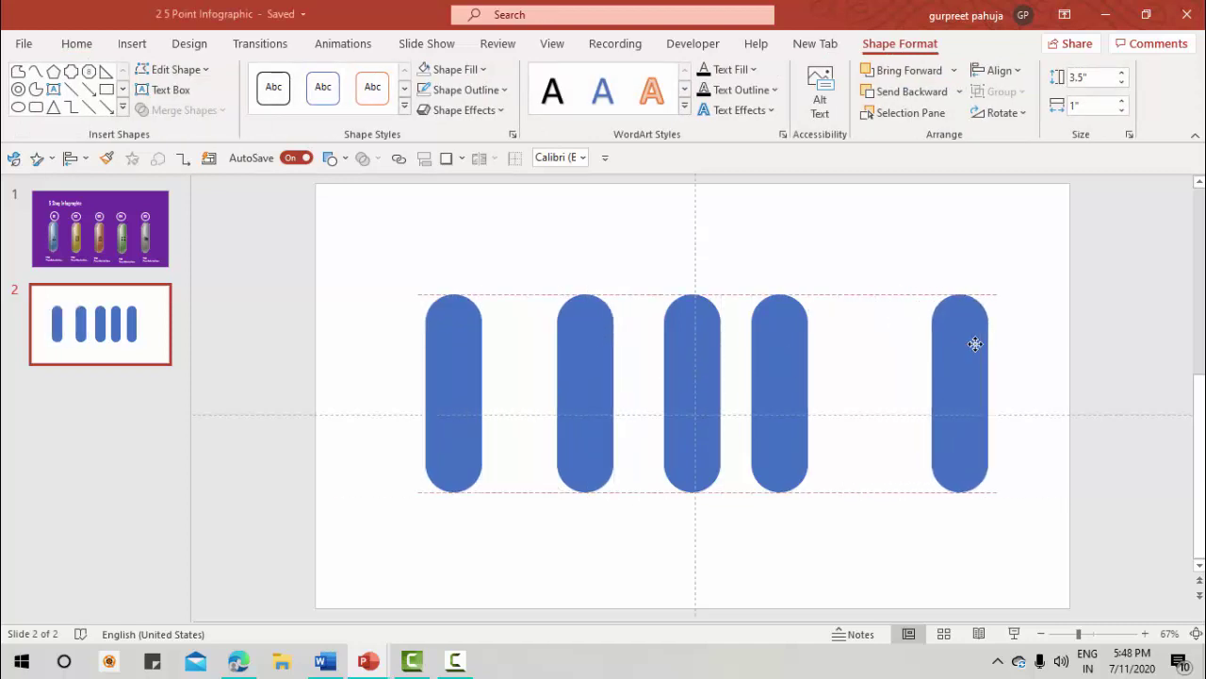
{"action": "left_click_drag", "start_coordinate": [790, 351], "coordinate": [864, 353]}
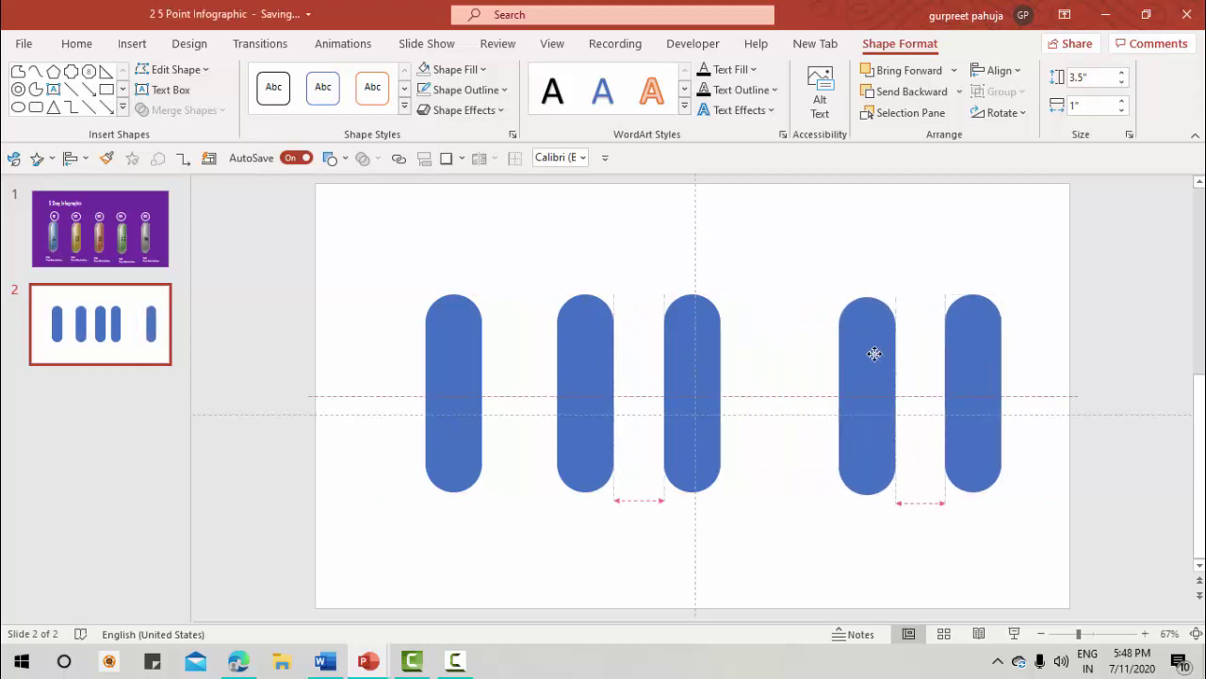
{"action": "left_click_drag", "start_coordinate": [708, 371], "coordinate": [710, 370]}
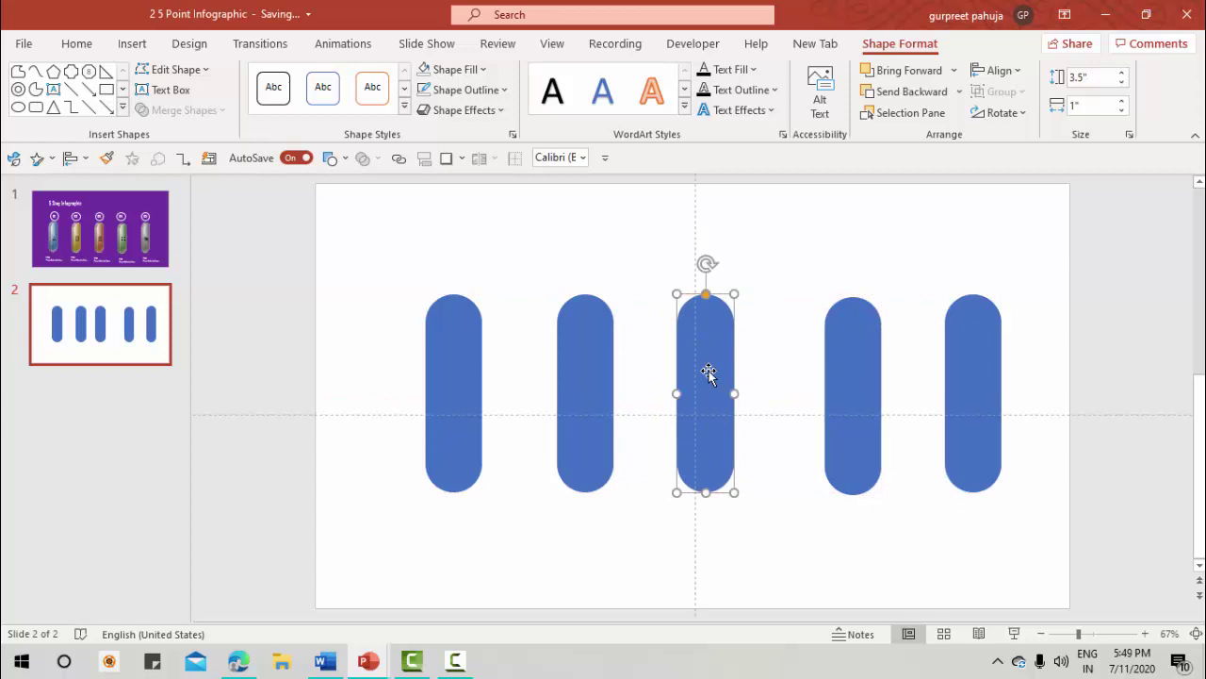
{"action": "left_click_drag", "start_coordinate": [857, 375], "coordinate": [851, 371]}
Reselect all five pills and distribute them horizontally again
{"action": "left_click", "coordinate": [471, 331], "text": "shift"}
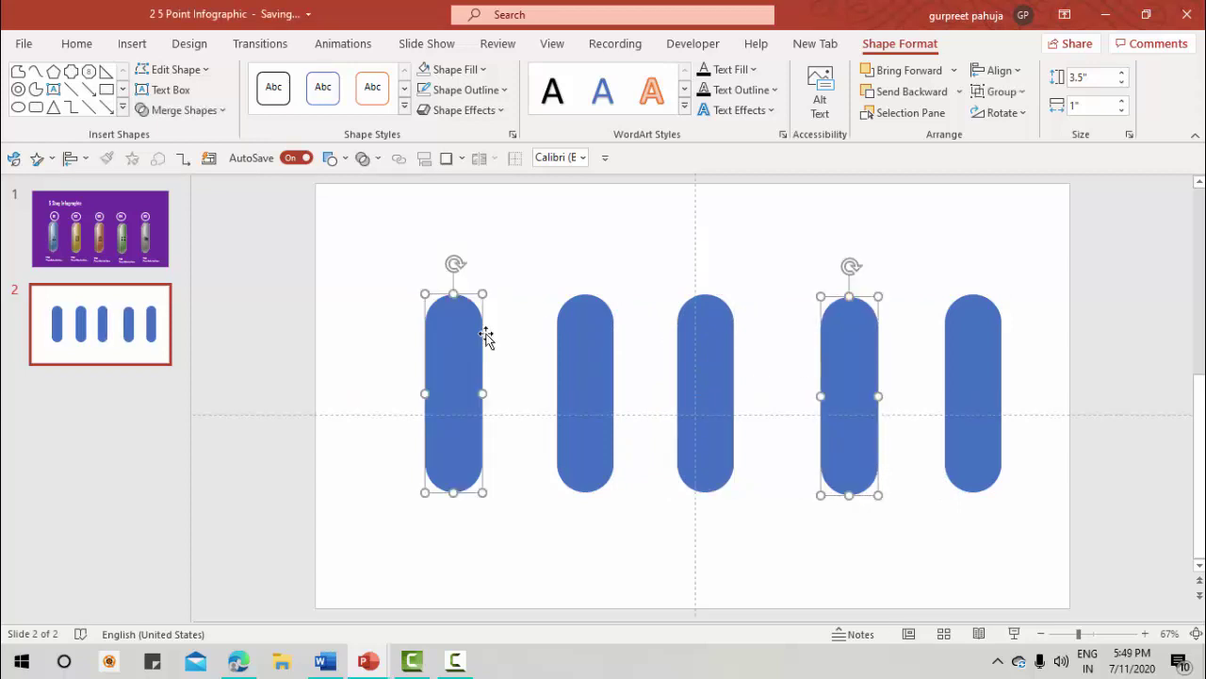
{"action": "left_click", "coordinate": [594, 354], "text": "shift"}
{"action": "left_click", "coordinate": [707, 358], "text": "shift"}
{"action": "left_click", "coordinate": [867, 358], "text": "shift"}
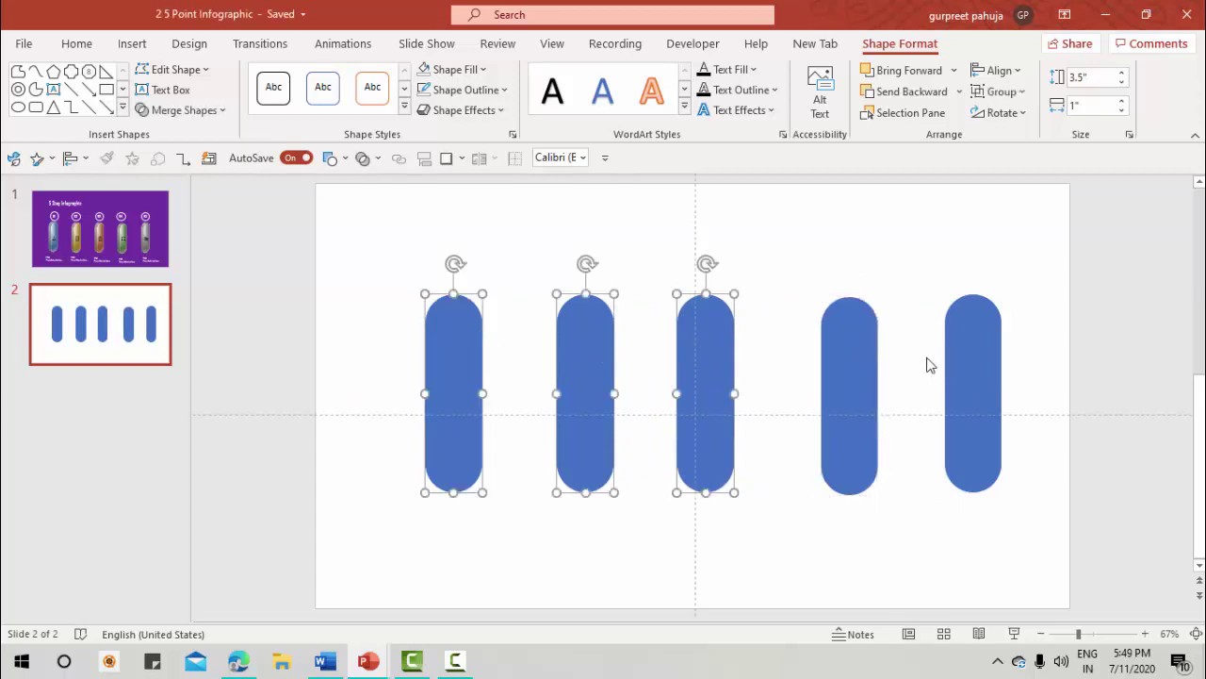
{"action": "left_click", "coordinate": [872, 361], "text": "shift"}
{"action": "left_click", "coordinate": [966, 369], "text": "shift"}
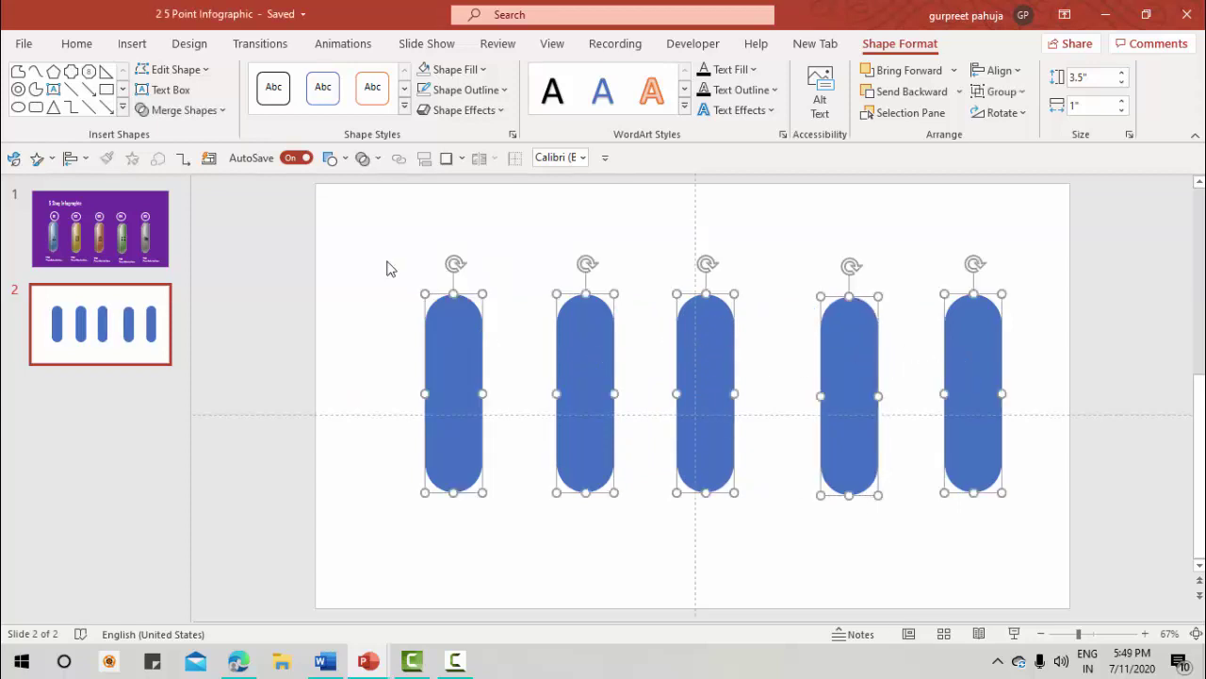
{"action": "left_click", "coordinate": [85, 158]}
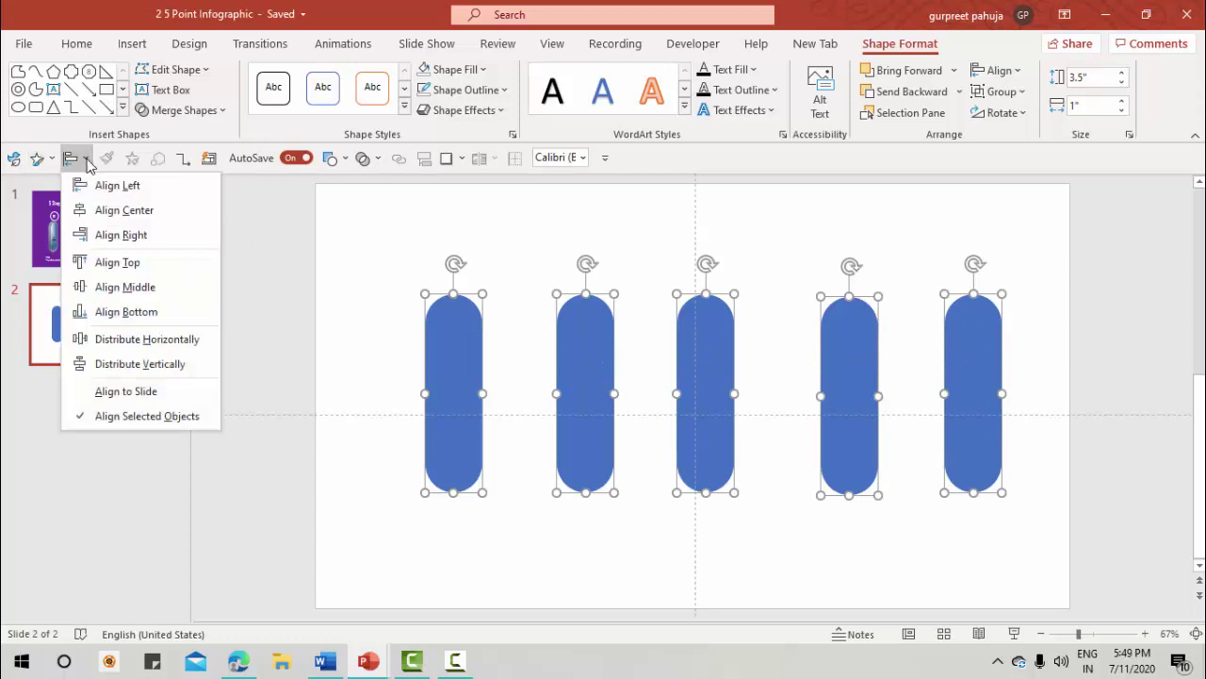
{"action": "left_click", "coordinate": [106, 341]}
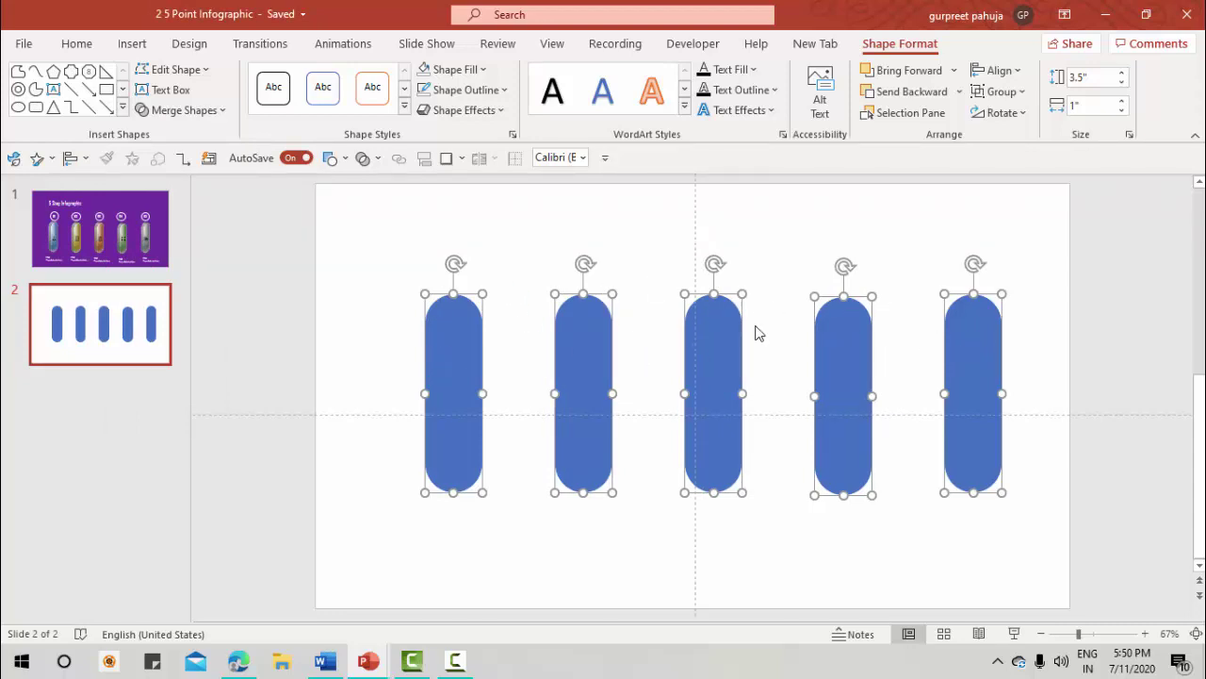
Give the pills a gradient fill in Format Object, adding a middle stop near 78%
{"action": "right_click", "coordinate": [723, 323]}
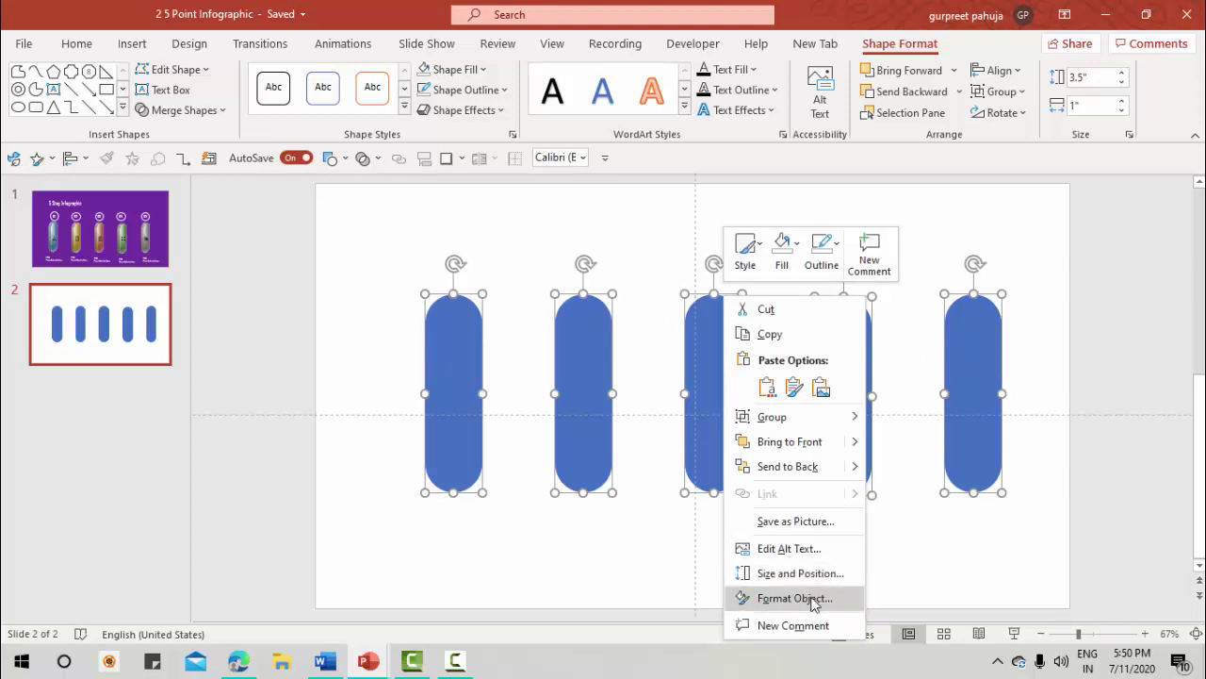
{"action": "left_click", "coordinate": [813, 599]}
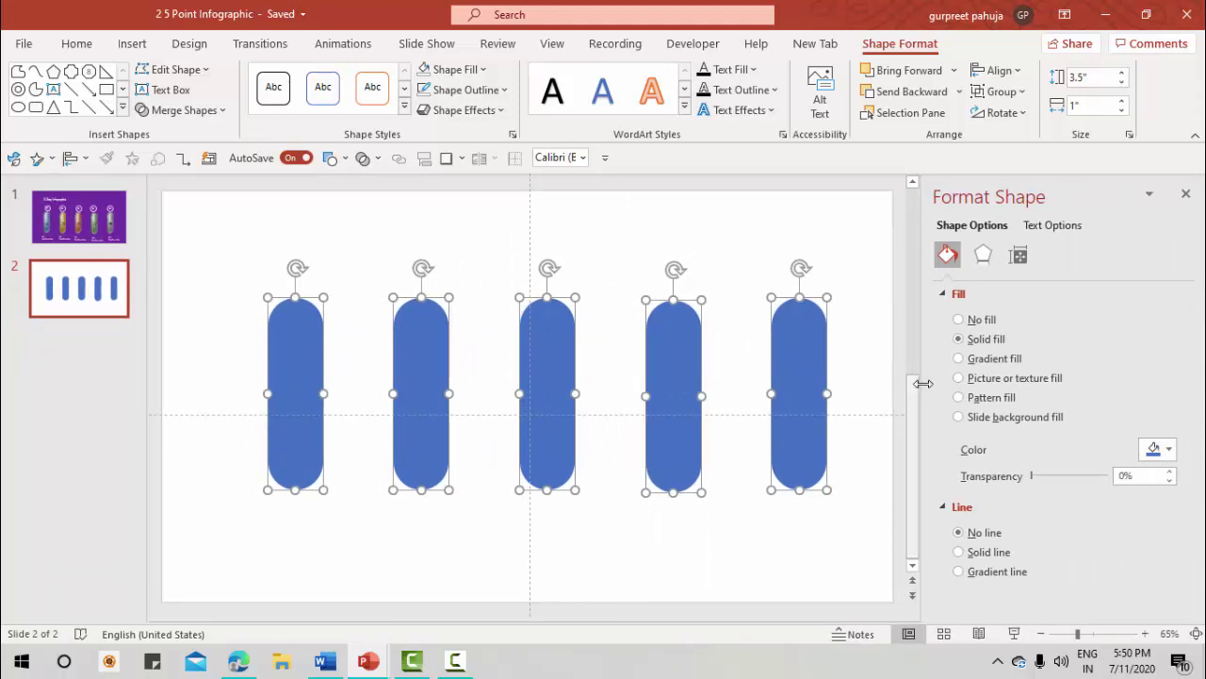
{"action": "left_click", "coordinate": [959, 359]}
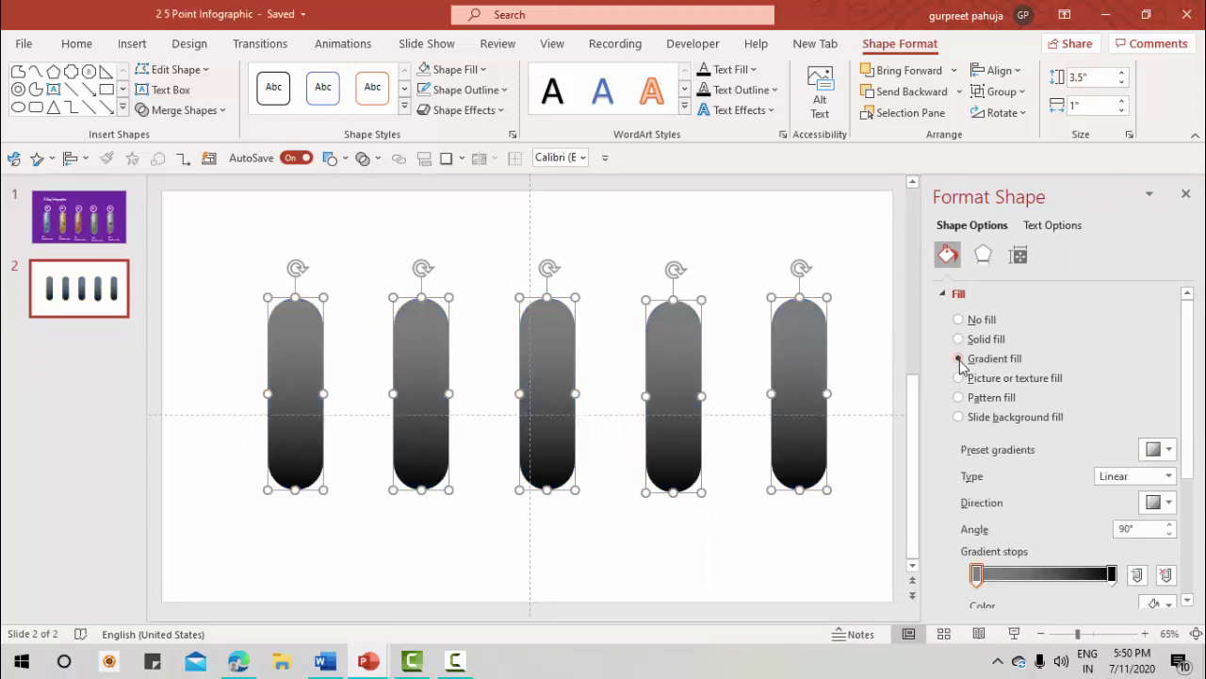
{"action": "left_click", "coordinate": [977, 574]}
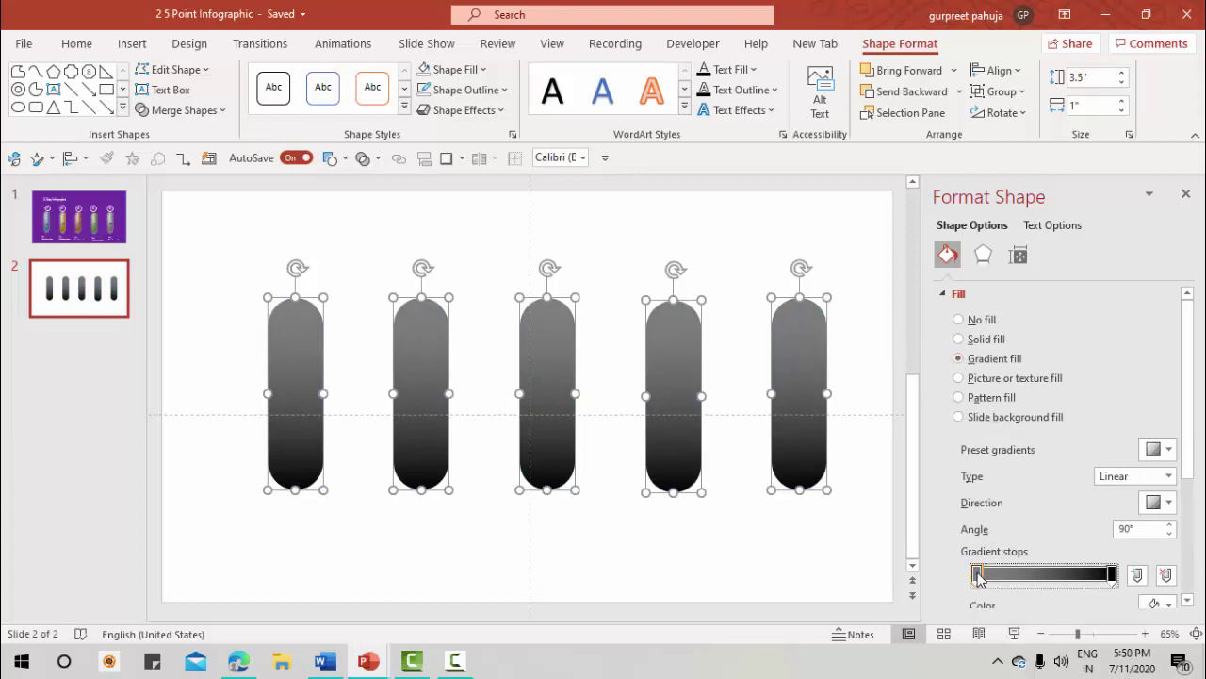
{"action": "left_click", "coordinate": [1040, 574]}
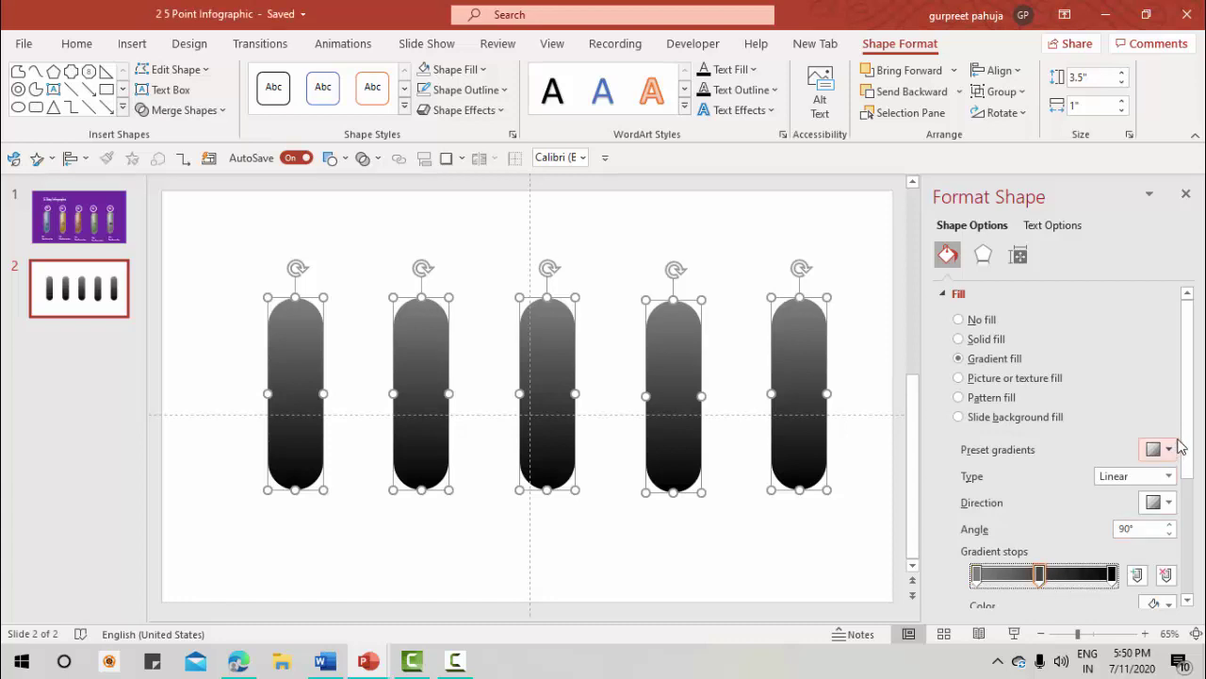
{"action": "scroll", "coordinate": [1183, 462], "scroll_direction": "down", "scroll_amount": 2}
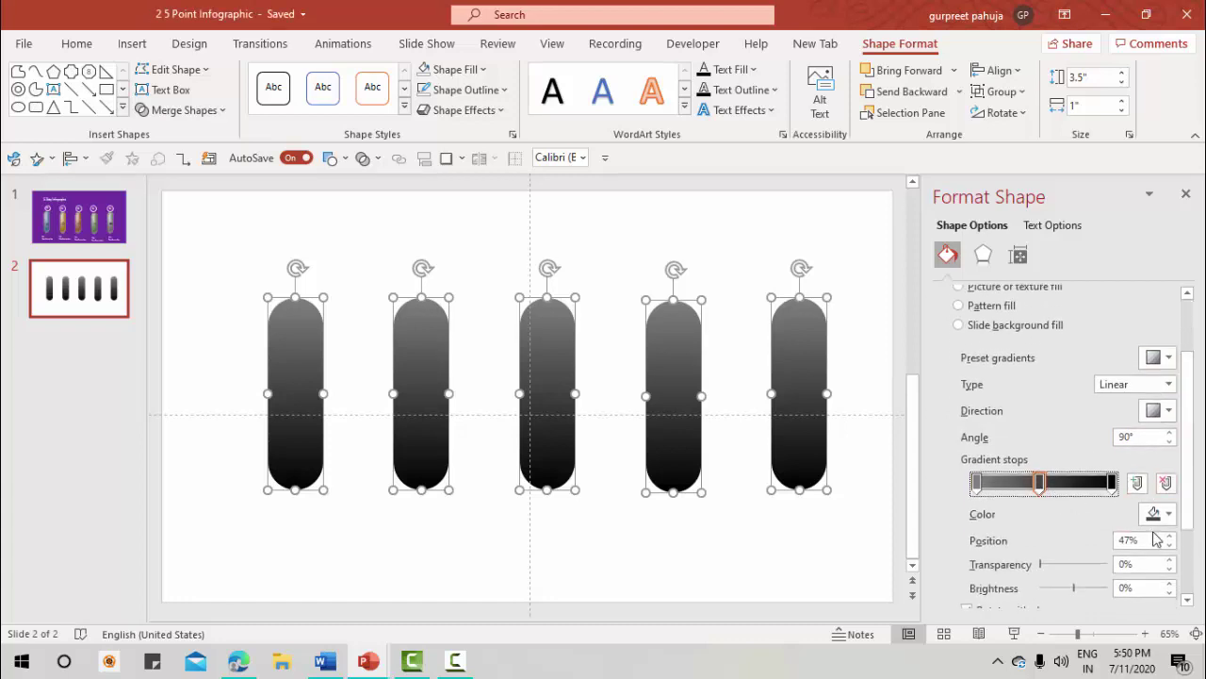
{"action": "left_click_drag", "start_coordinate": [1042, 483], "coordinate": [1069, 484]}
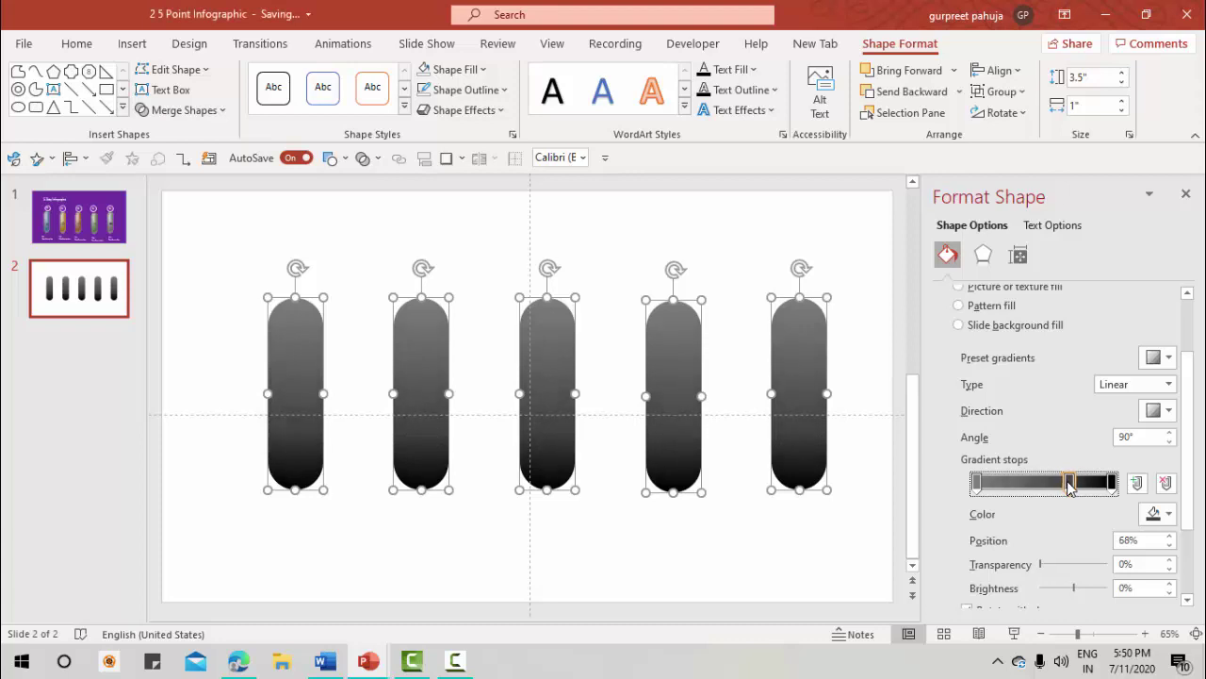
{"action": "left_click", "coordinate": [1169, 535]}
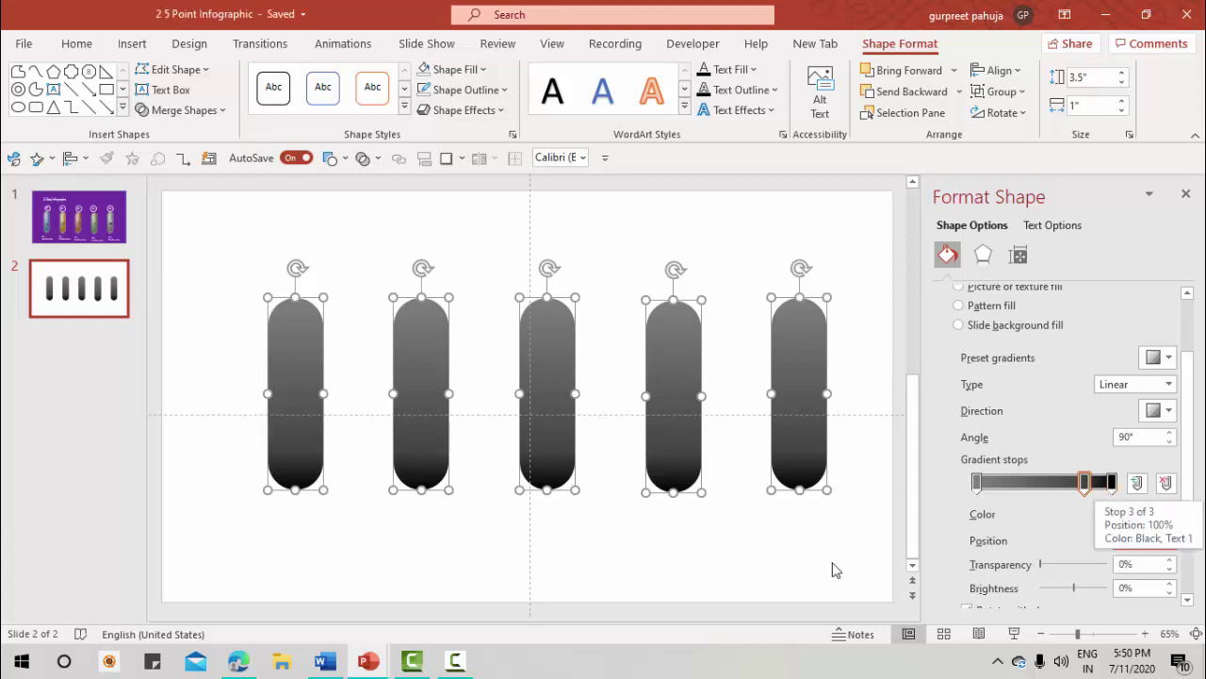
Set the gradient type to Rectangular, radiating from the top-left corner
{"action": "left_click", "coordinate": [1169, 385]}
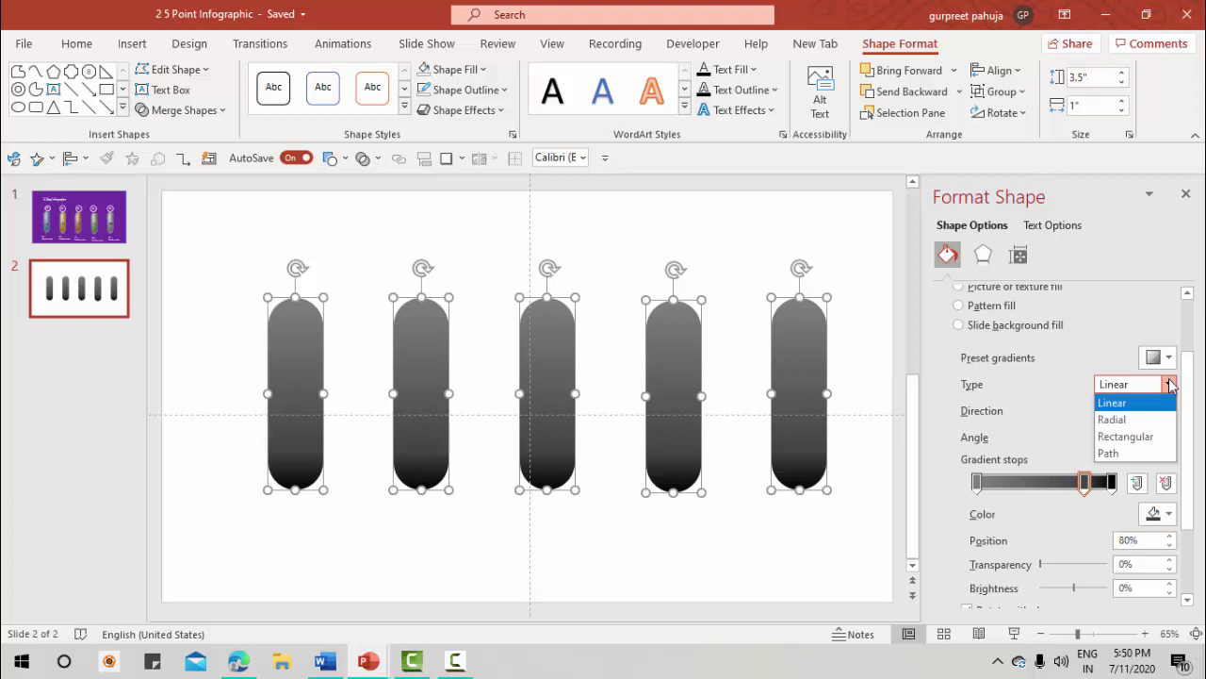
{"action": "left_click", "coordinate": [1118, 438]}
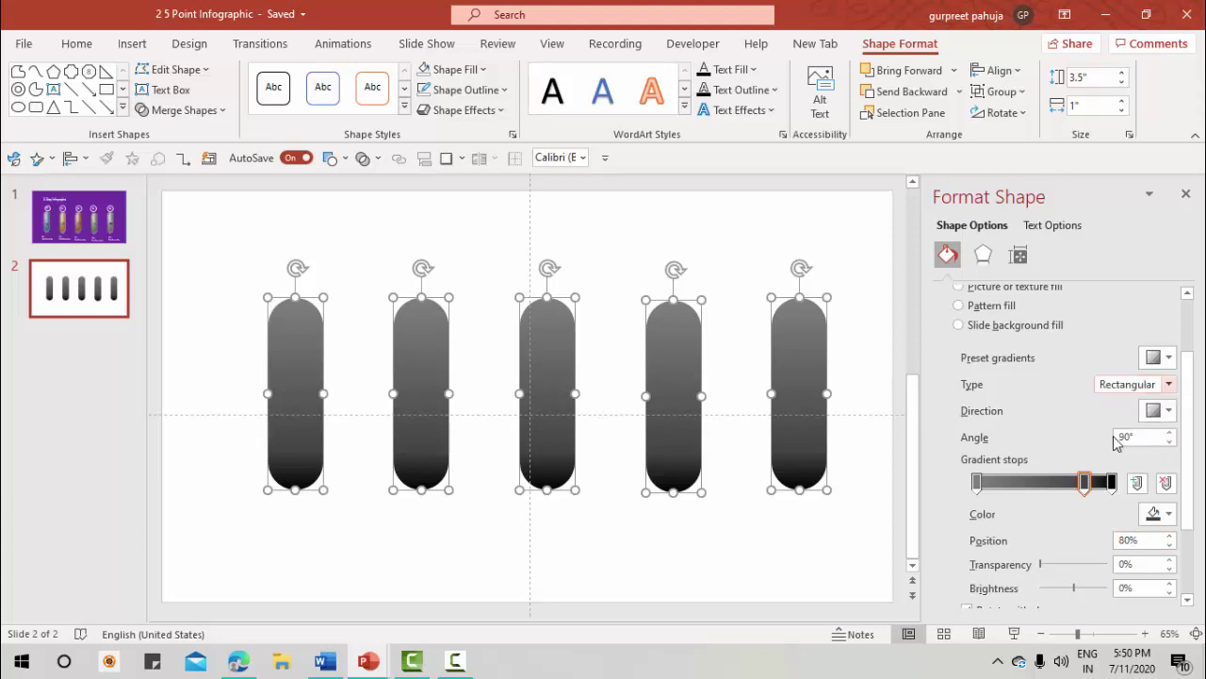
{"action": "left_click", "coordinate": [1160, 411]}
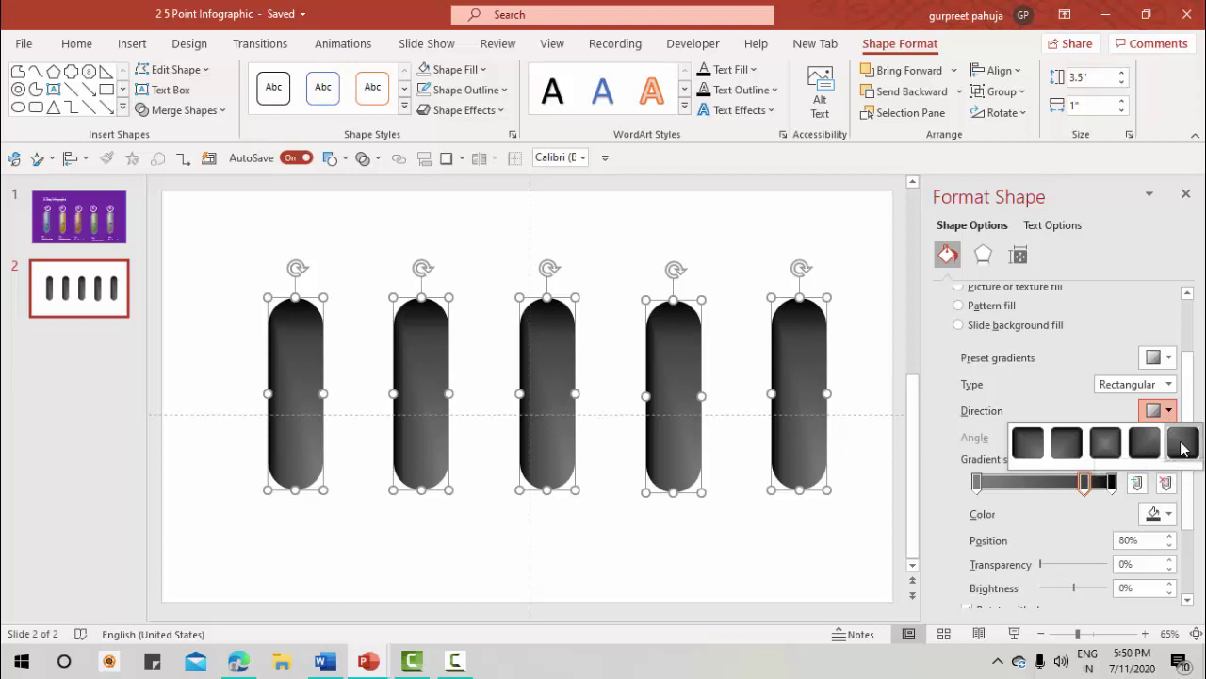
{"action": "left_click", "coordinate": [1182, 443]}
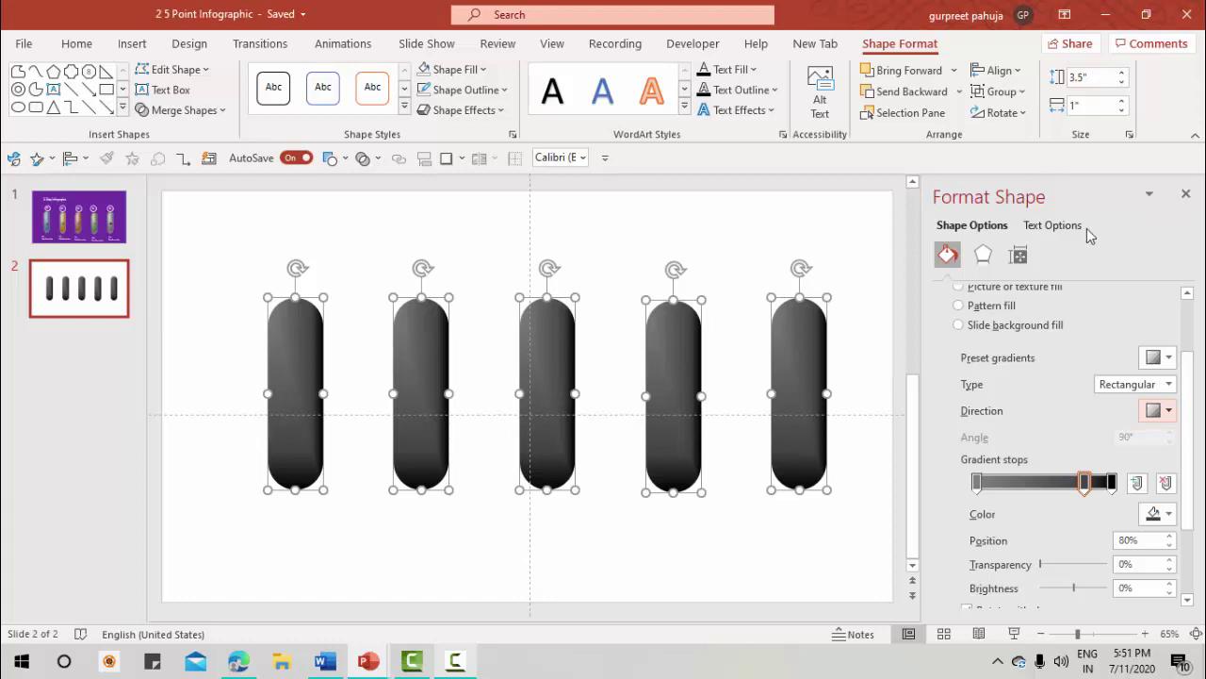
Set the pills' 3-D depth to 4 pt and apply the Isometric: Right Up rotation
{"action": "left_click", "coordinate": [983, 254]}
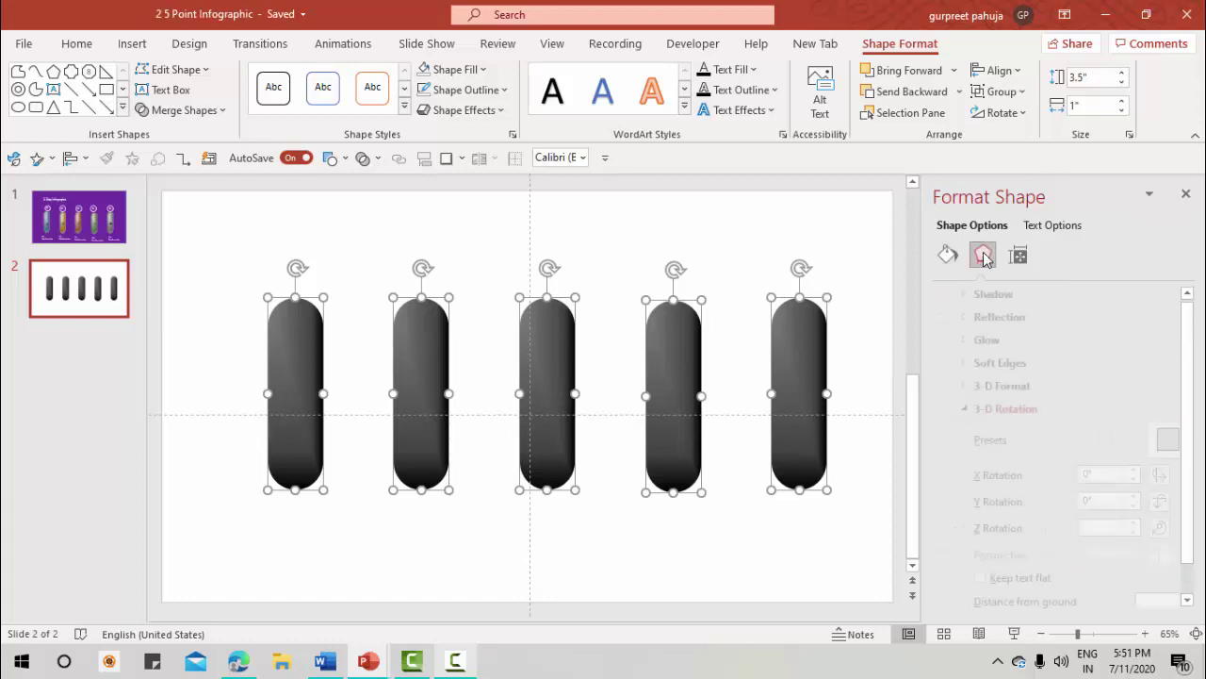
{"action": "left_click", "coordinate": [943, 412]}
{"action": "left_click", "coordinate": [943, 386]}
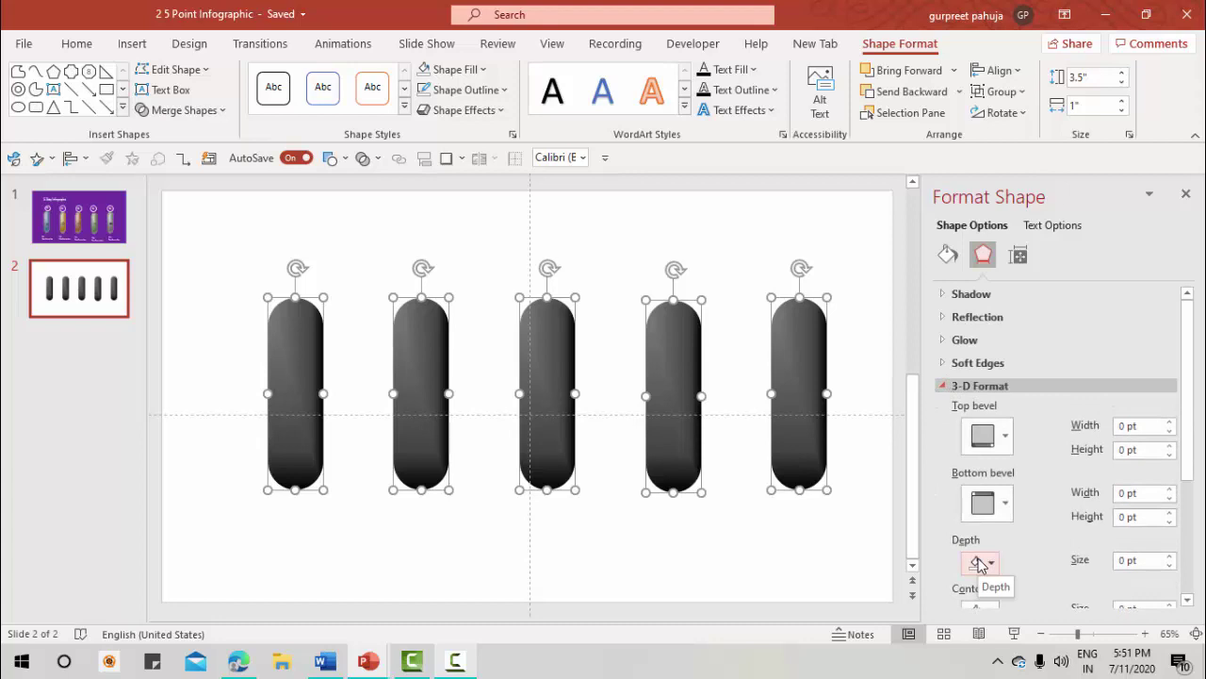
{"action": "left_click", "coordinate": [1169, 556]}
{"action": "left_click", "coordinate": [1168, 556]}
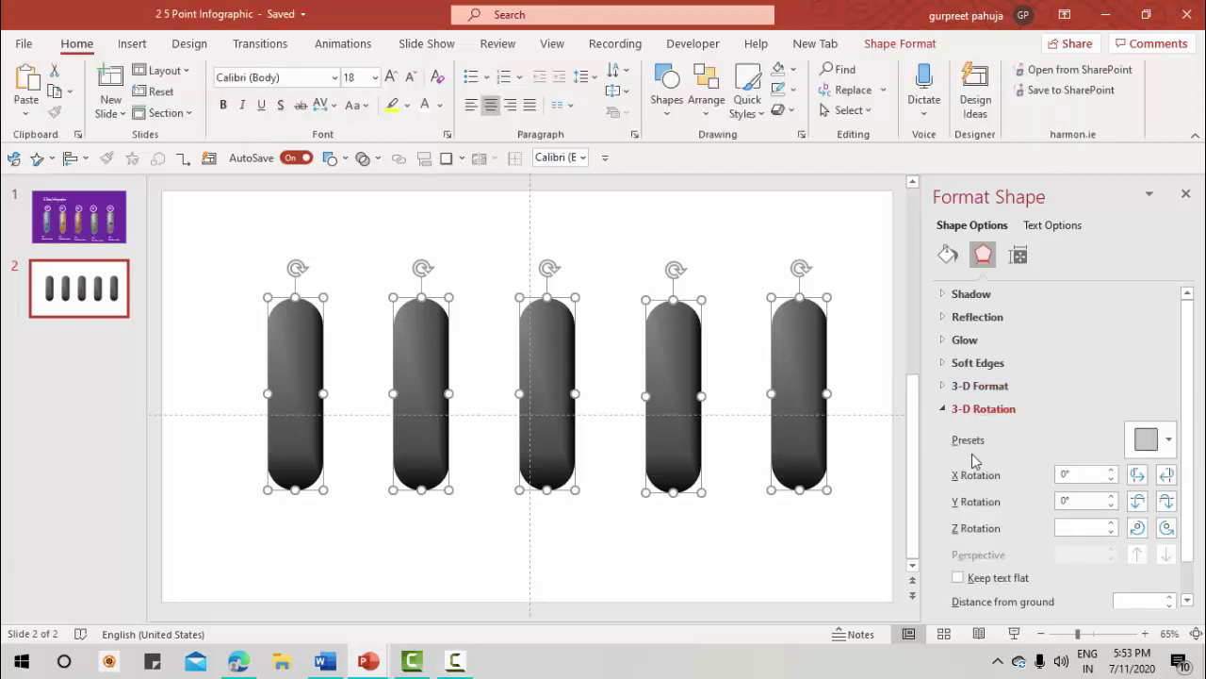
{"action": "left_click", "coordinate": [1148, 439]}
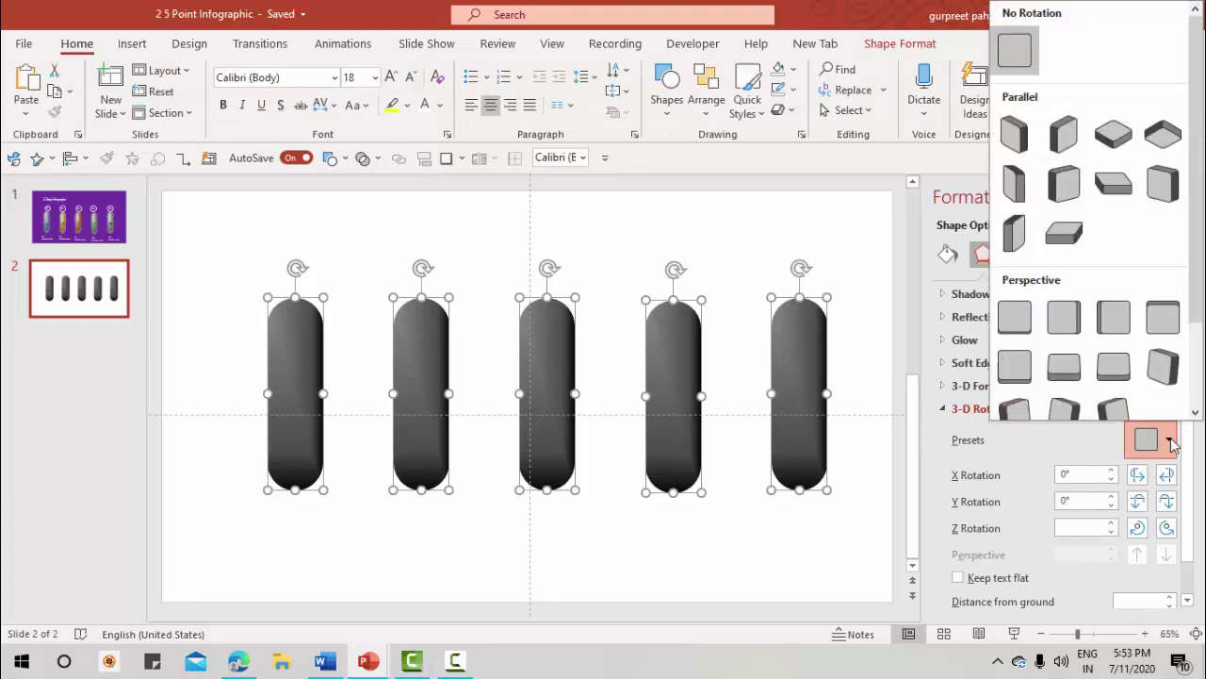
{"action": "left_click", "coordinate": [1069, 135]}
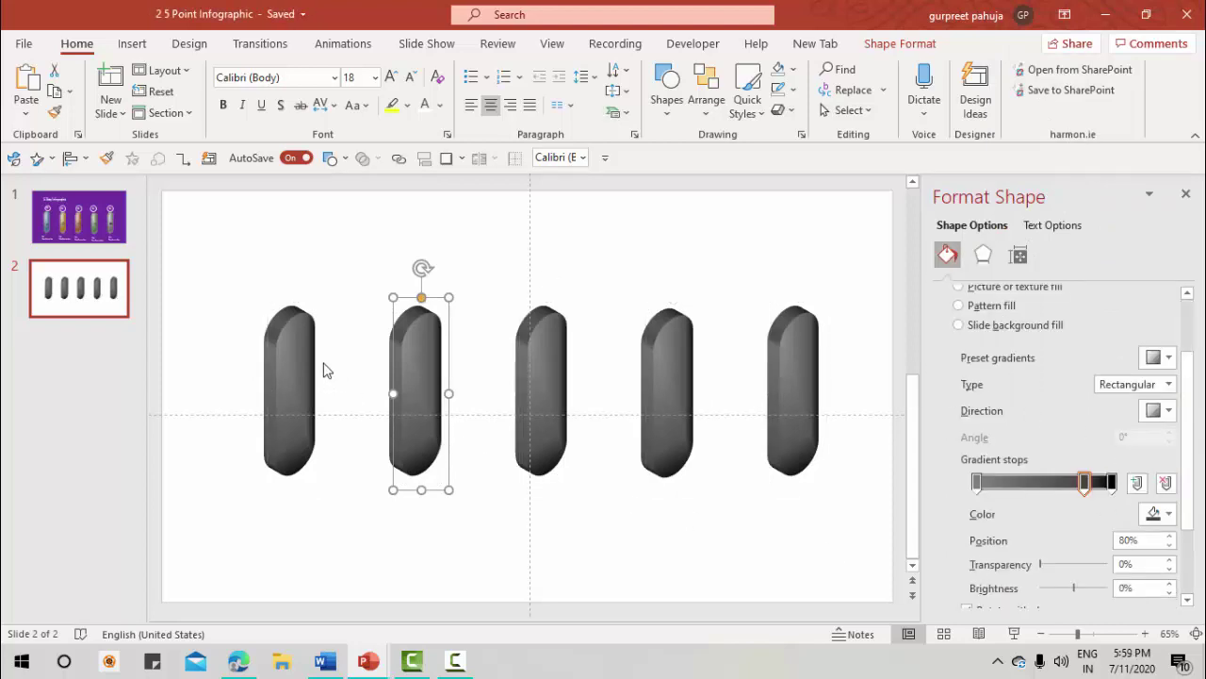
Recolour the first capsule's gradient stops white, blue and grey
{"action": "left_click", "coordinate": [290, 353]}
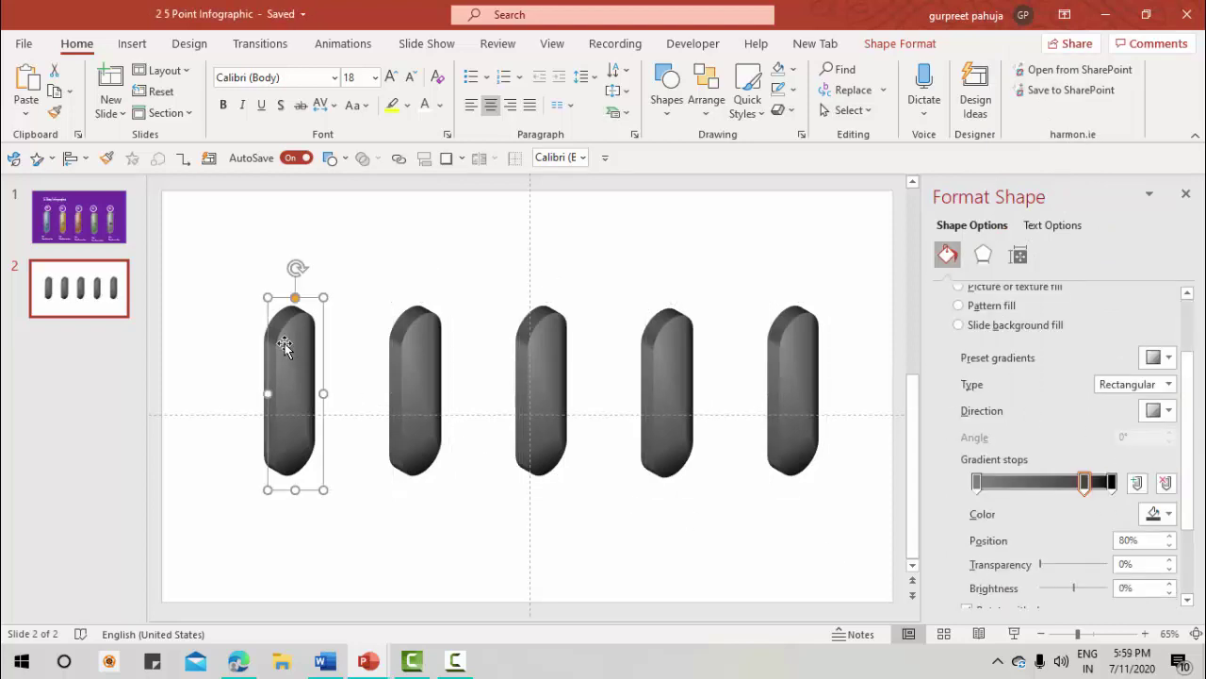
{"action": "left_click", "coordinate": [976, 484]}
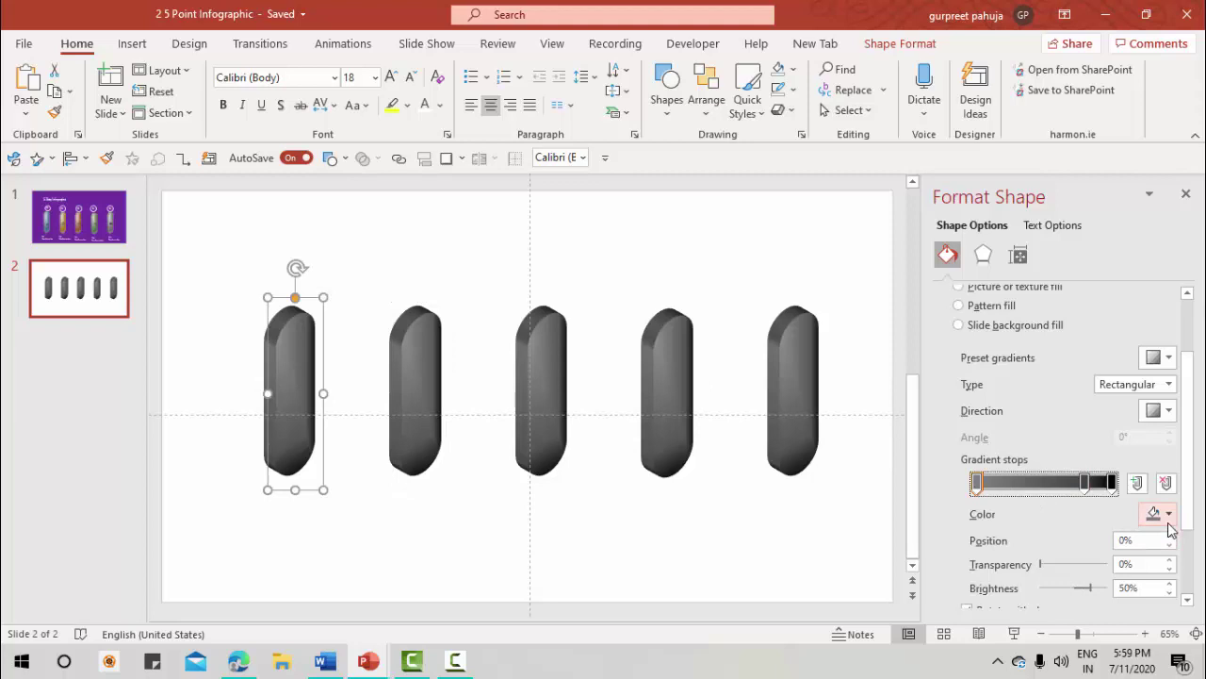
{"action": "left_click", "coordinate": [1168, 517]}
{"action": "left_click", "coordinate": [1061, 275]}
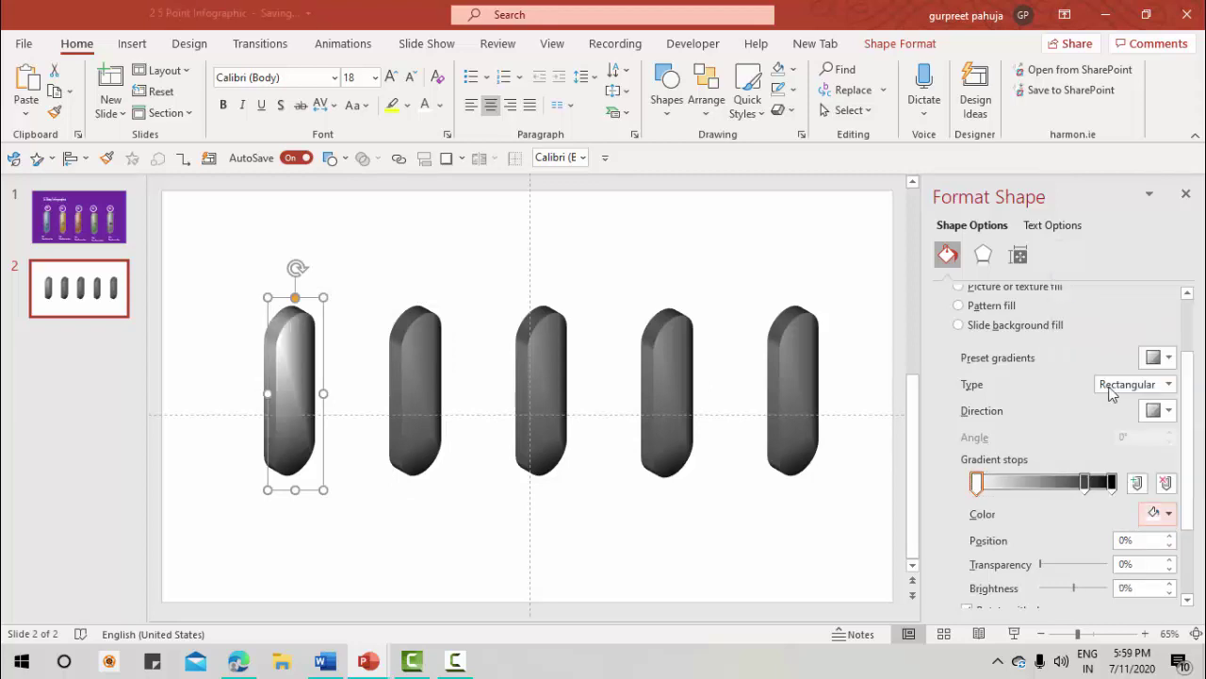
{"action": "left_click", "coordinate": [1094, 482]}
{"action": "left_click", "coordinate": [1169, 514]}
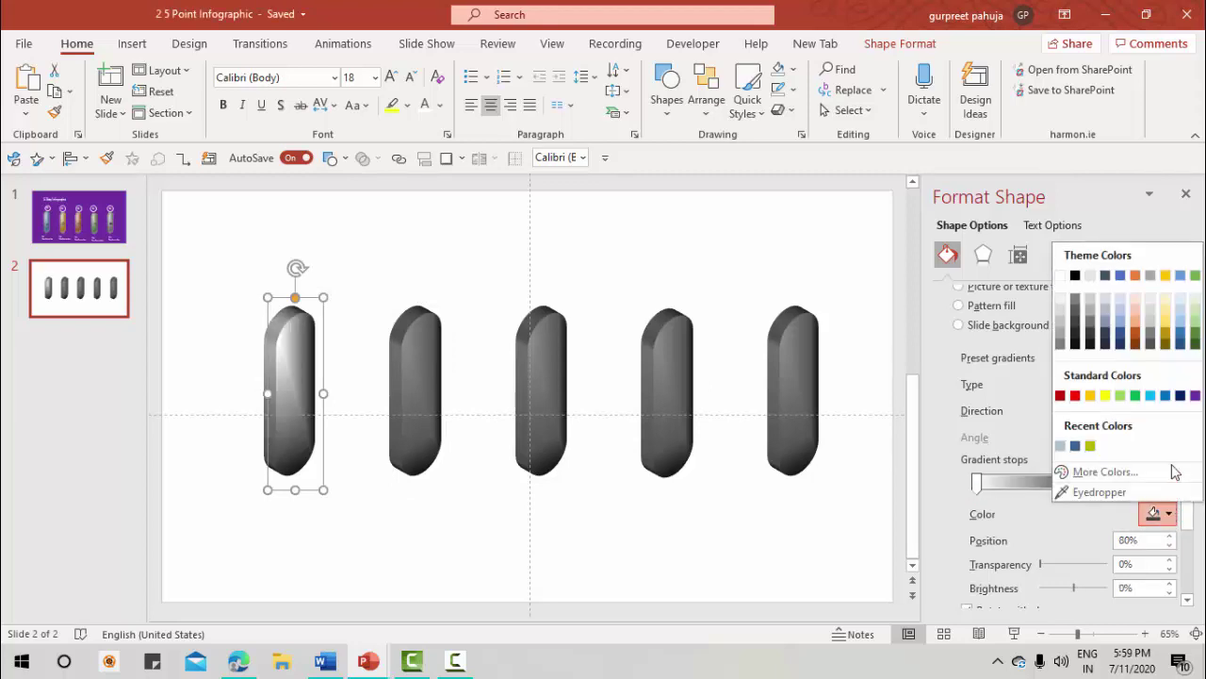
{"action": "left_click", "coordinate": [1180, 344]}
{"action": "left_click_drag", "start_coordinate": [1086, 483], "coordinate": [1109, 483]}
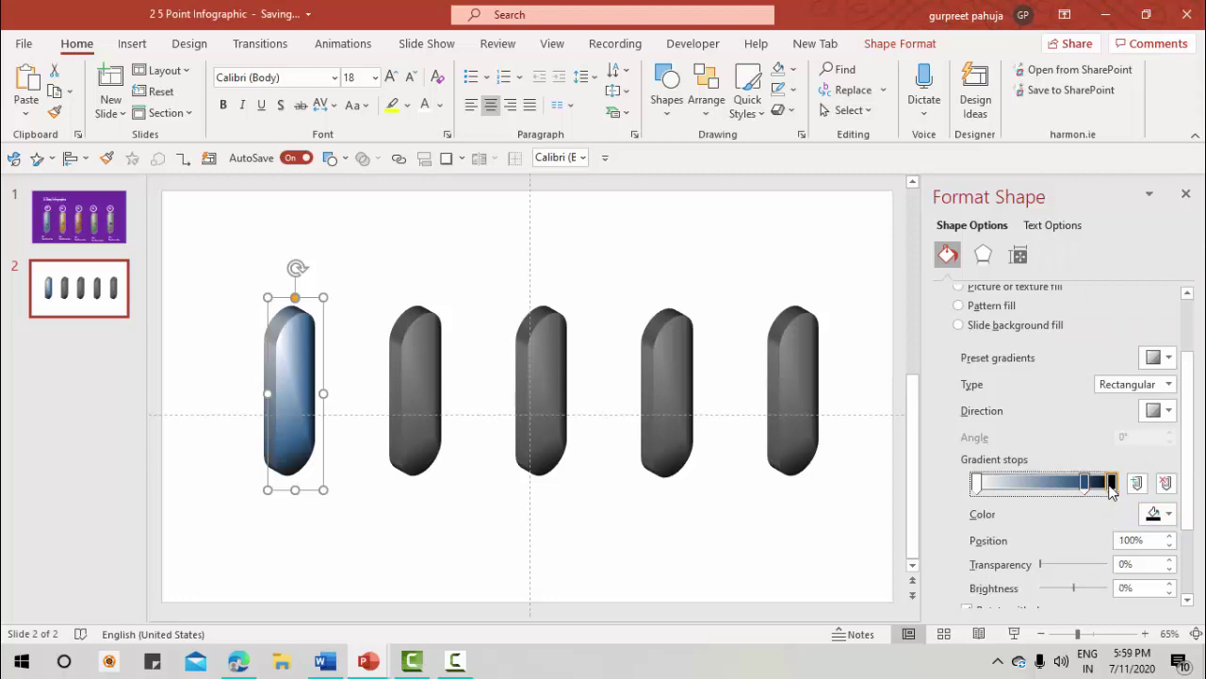
{"action": "left_click", "coordinate": [1169, 516]}
{"action": "left_click", "coordinate": [1075, 300]}
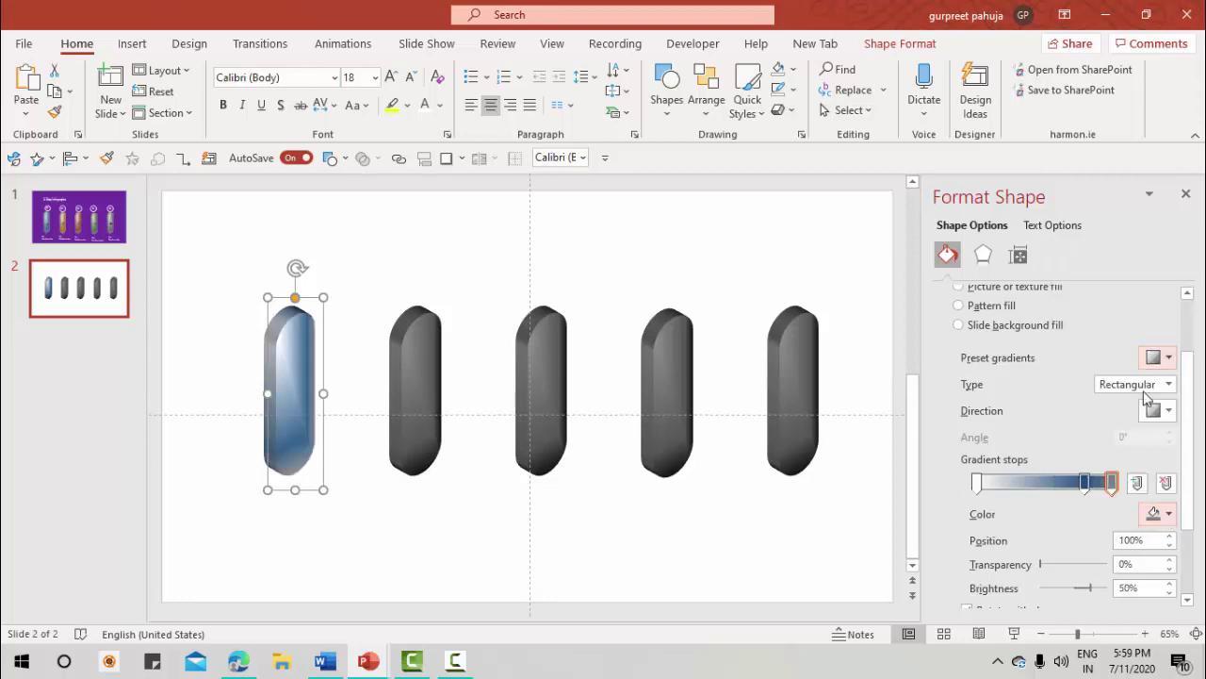
Format Painter the first capsule's blue gradient onto the other four capsules
{"action": "left_click", "coordinate": [329, 339]}
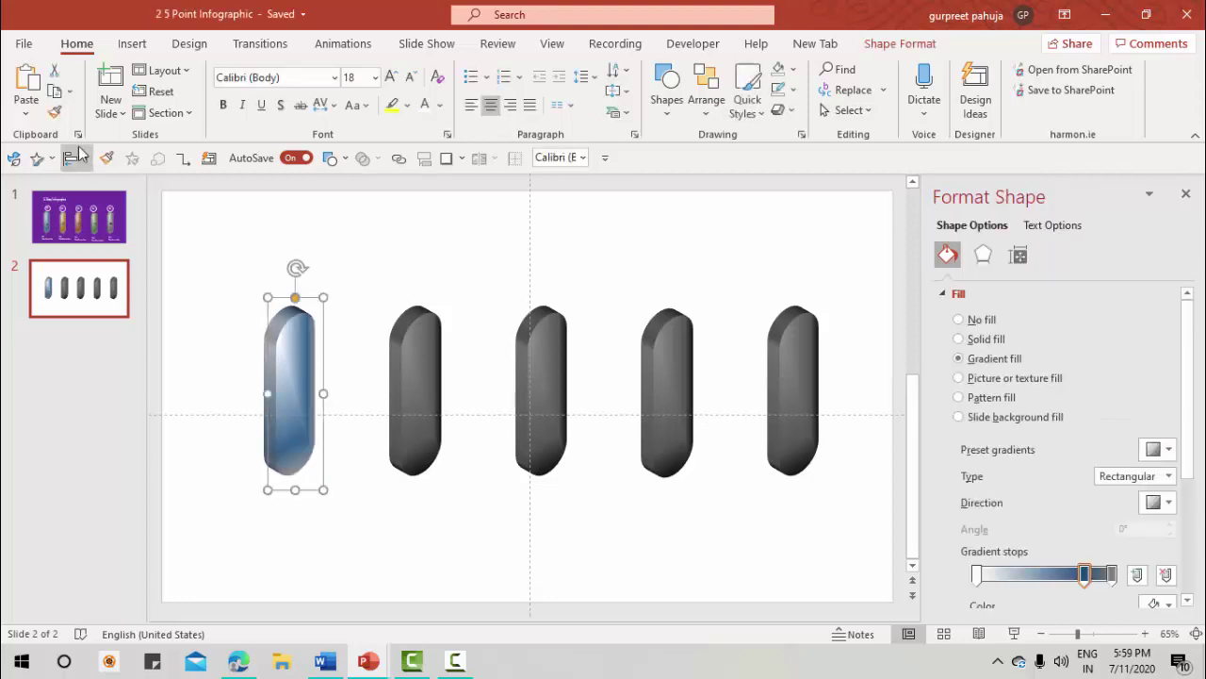
{"action": "left_click", "coordinate": [107, 157]}
{"action": "left_click", "coordinate": [405, 330]}
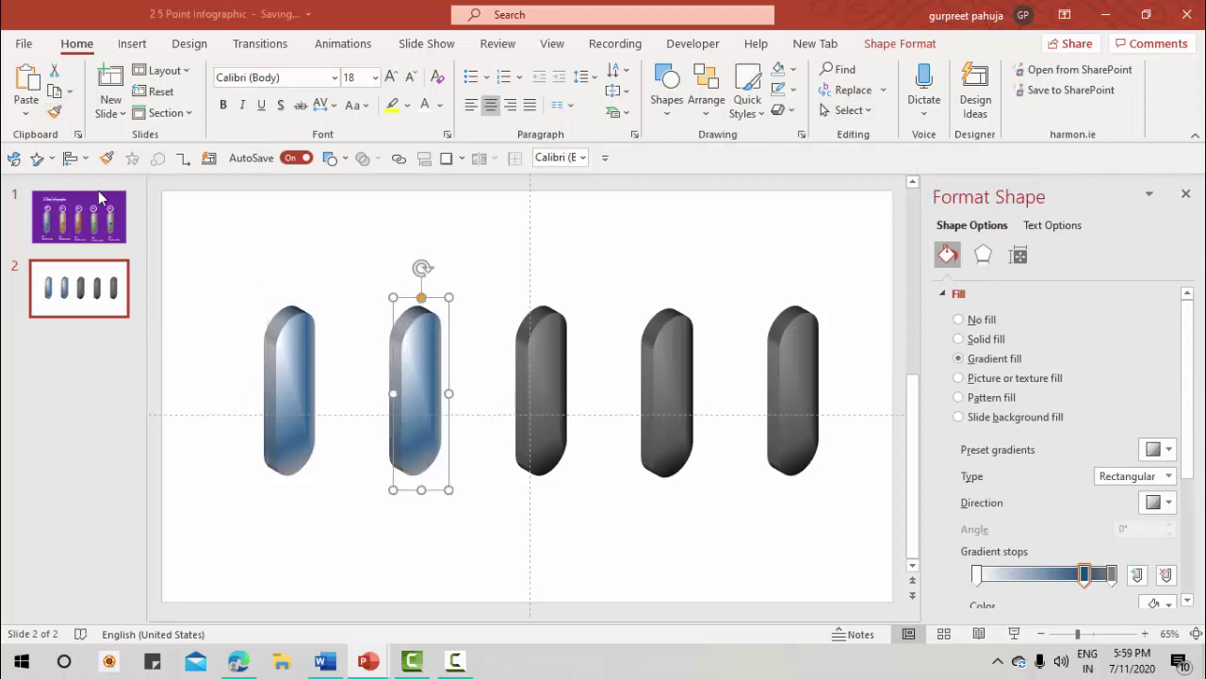
{"action": "left_click", "coordinate": [106, 158]}
{"action": "left_click", "coordinate": [530, 339]}
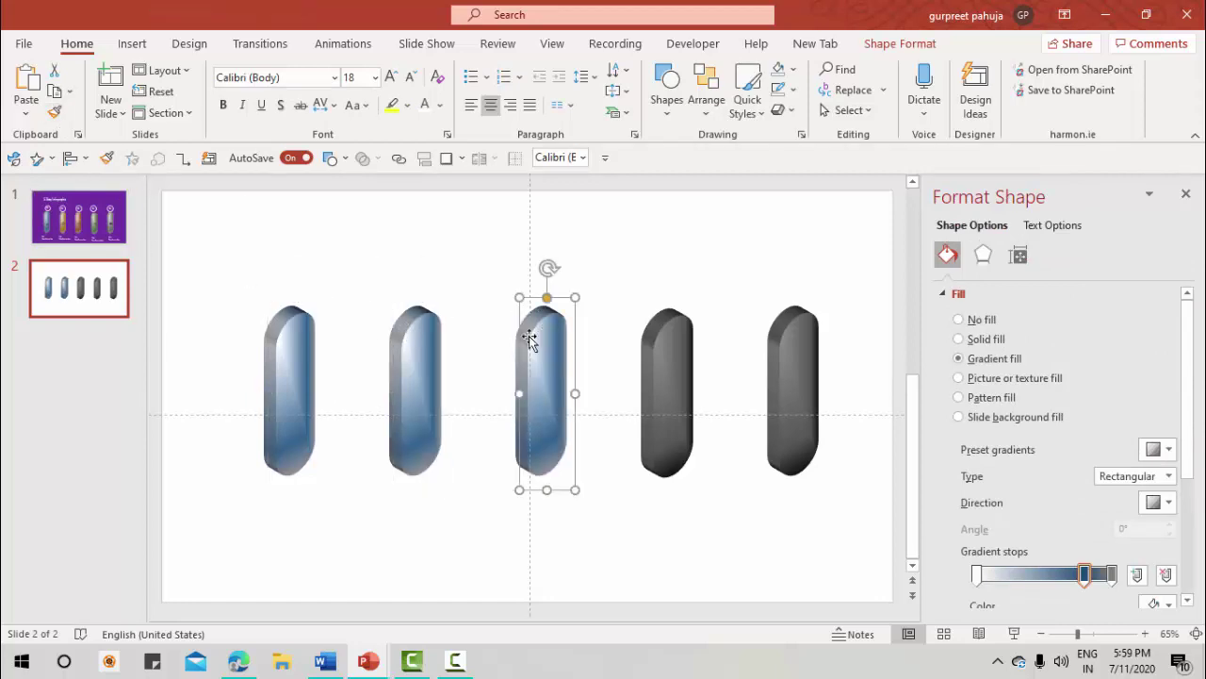
{"action": "left_click", "coordinate": [107, 157]}
{"action": "left_click", "coordinate": [659, 336]}
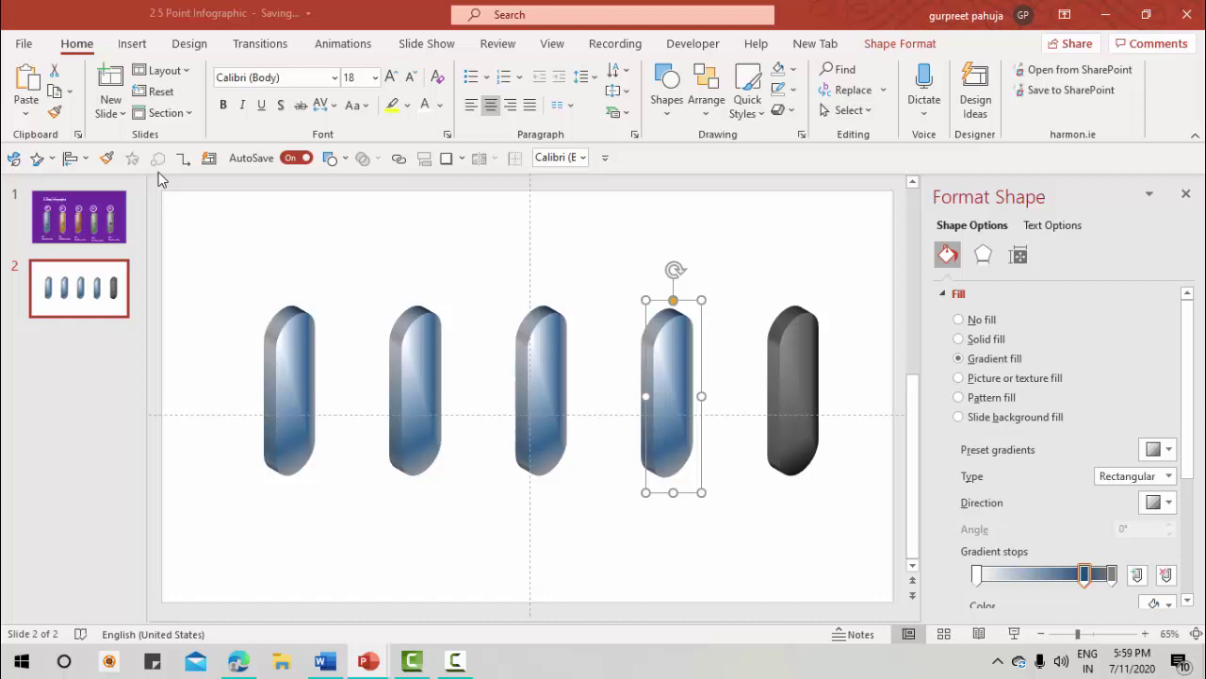
{"action": "left_click", "coordinate": [106, 157]}
{"action": "left_click", "coordinate": [790, 354]}
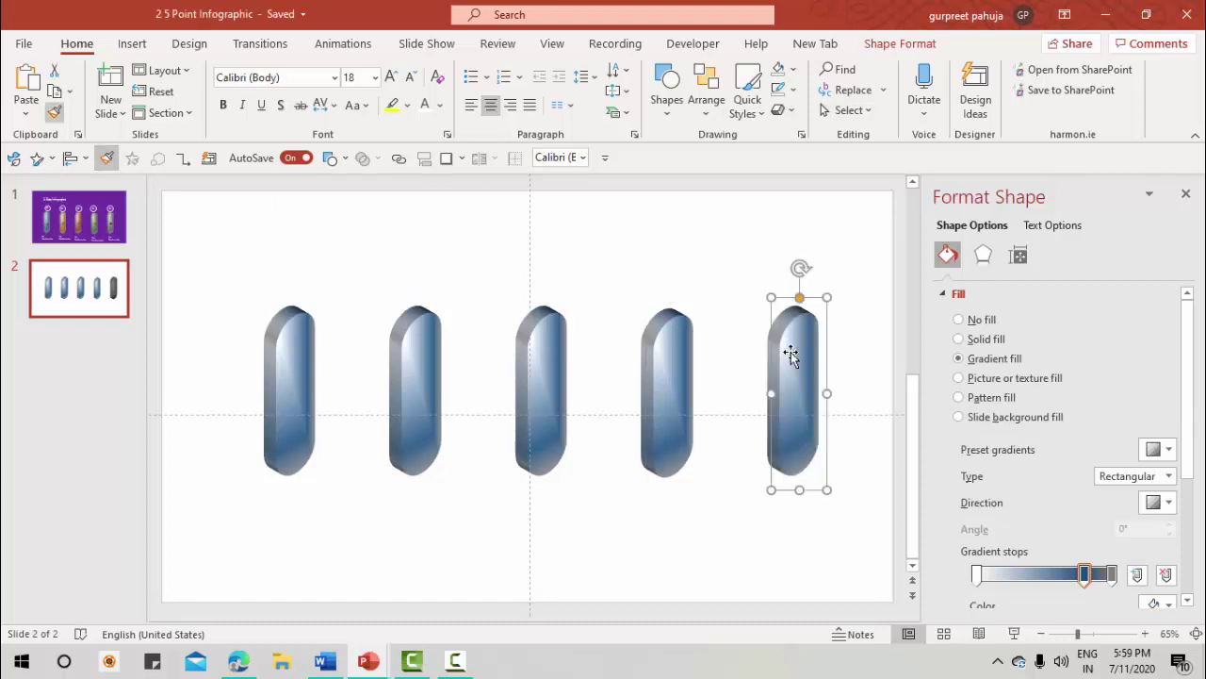
{"action": "left_click", "coordinate": [412, 356]}
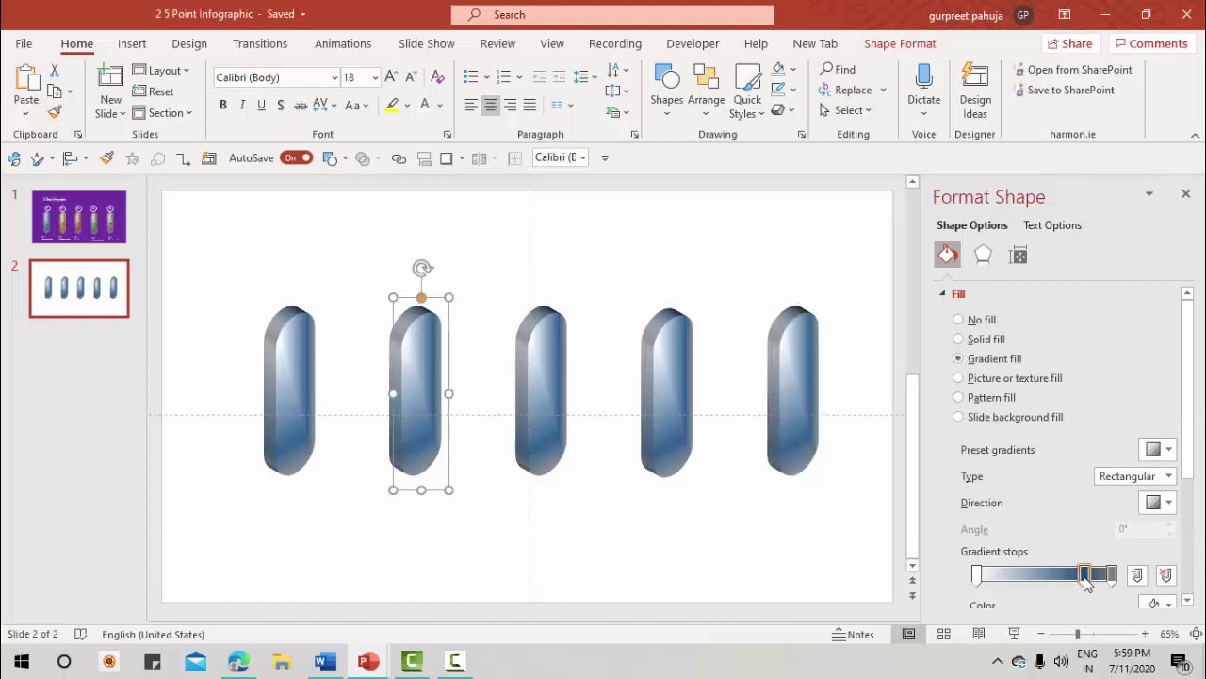
Recolour the second capsule gold and the third orange-brown
{"action": "left_click", "coordinate": [1155, 603]}
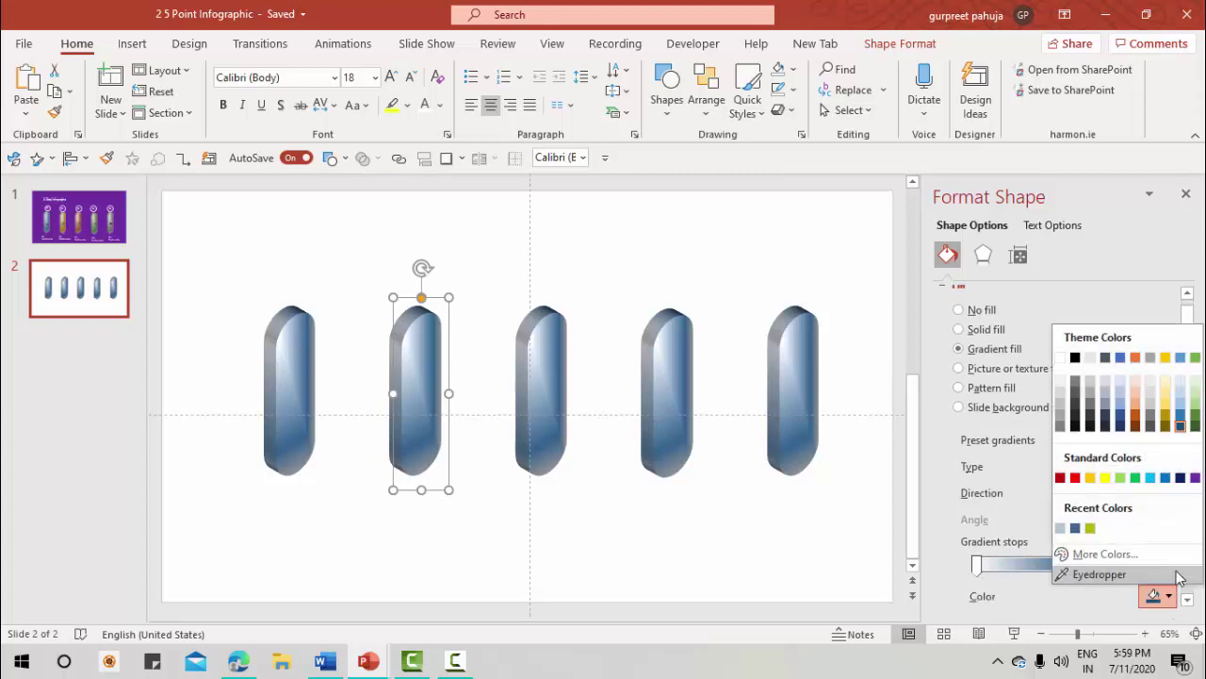
{"action": "left_click", "coordinate": [1165, 429]}
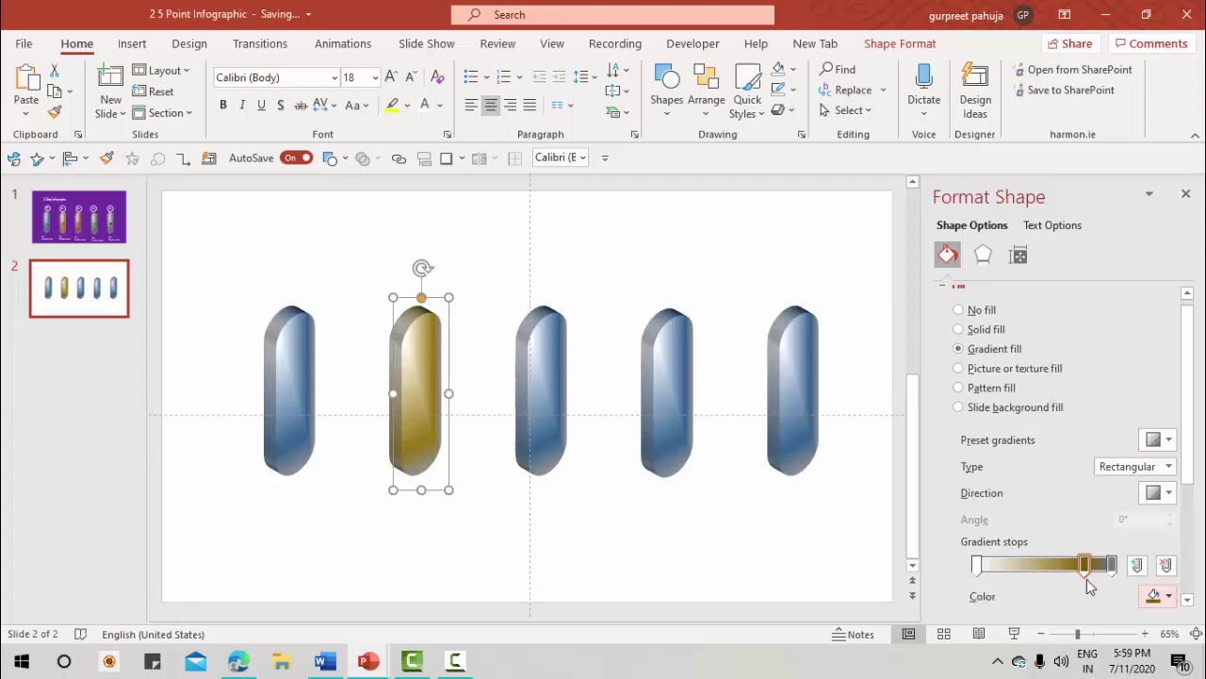
{"action": "left_click", "coordinate": [540, 368]}
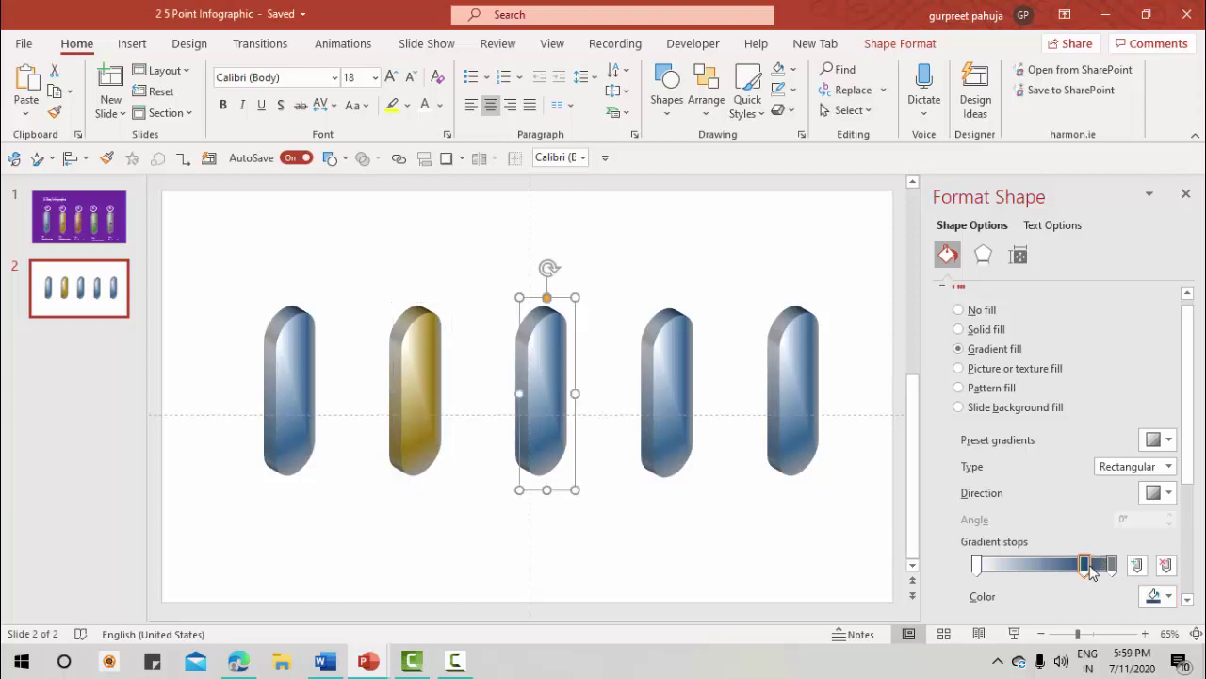
{"action": "left_click", "coordinate": [1155, 595]}
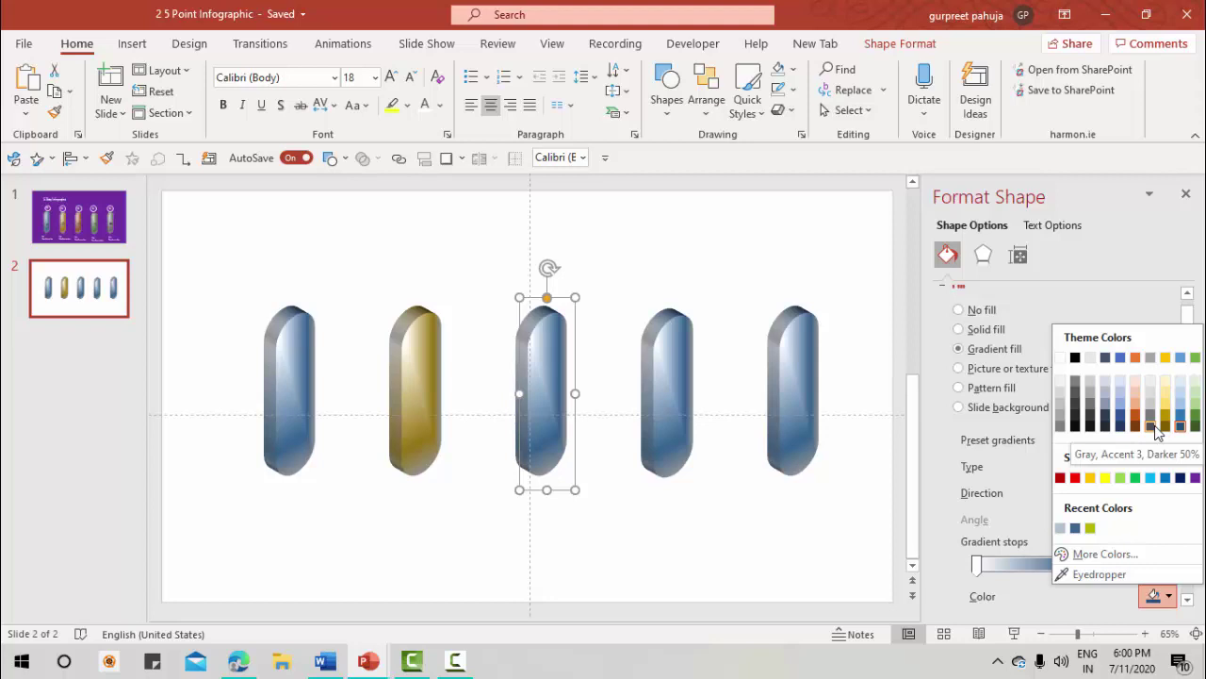
{"action": "left_click", "coordinate": [1141, 425]}
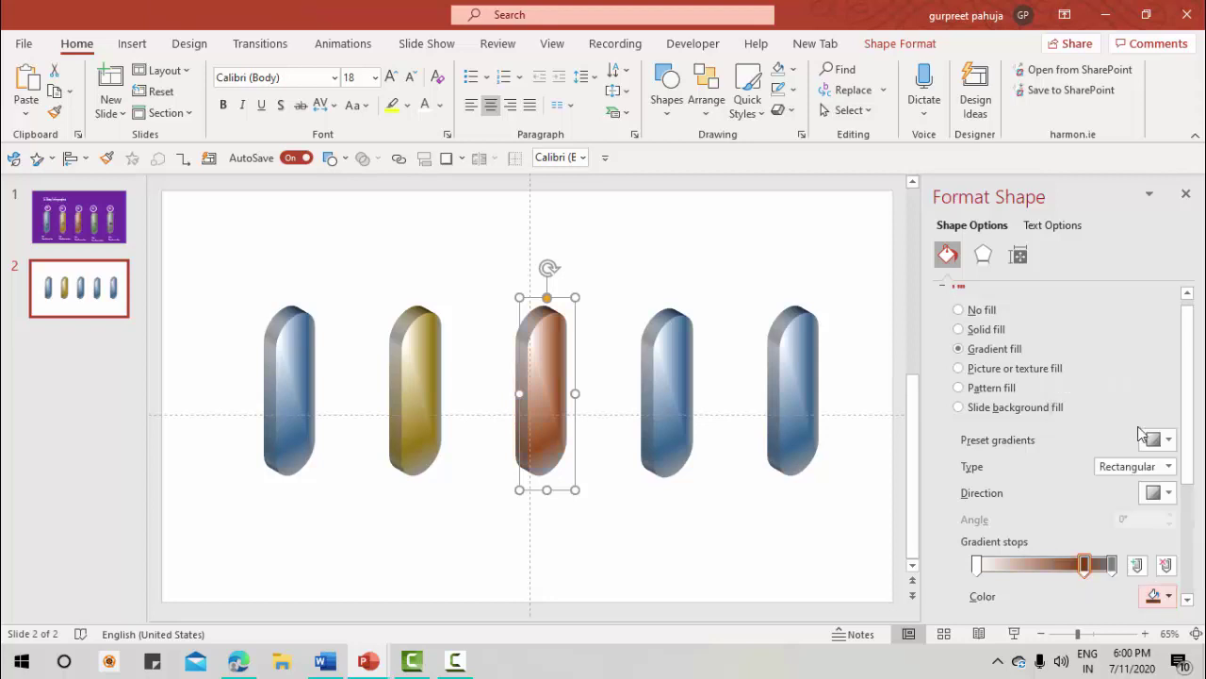
Recolour the fourth capsule green and the fifth grey, then deselect
{"action": "left_click", "coordinate": [680, 383]}
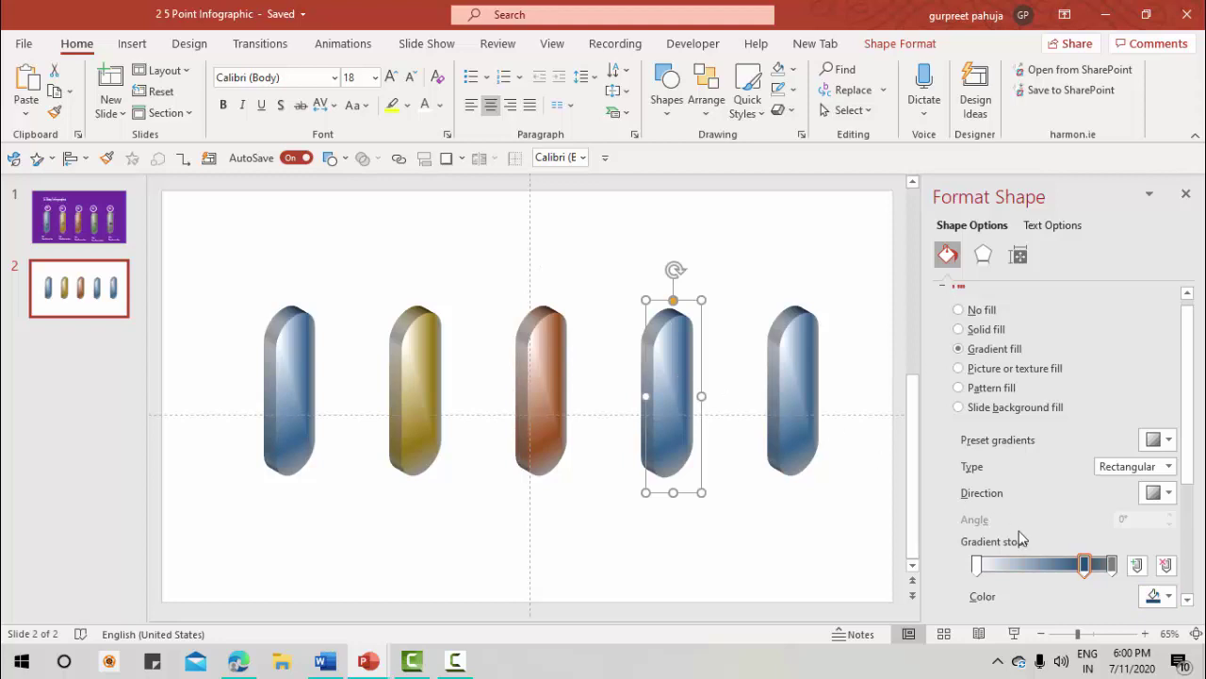
{"action": "scroll", "coordinate": [1044, 523], "scroll_direction": "up", "scroll_amount": 1}
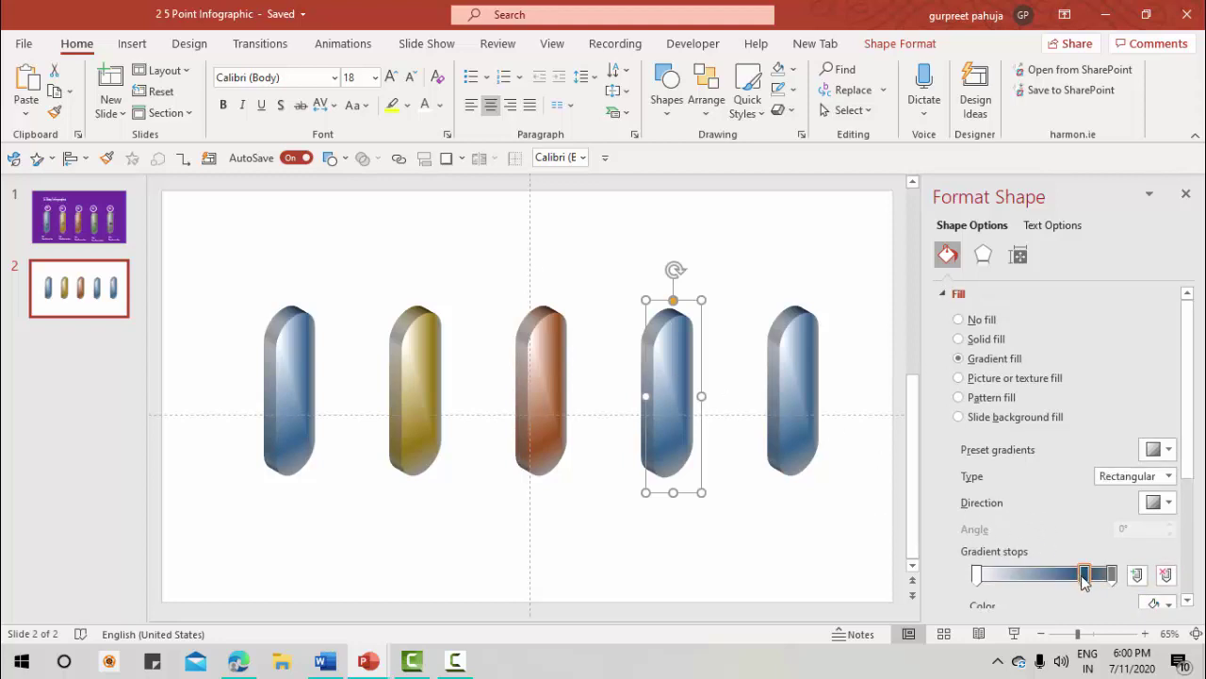
{"action": "scroll", "coordinate": [1169, 603], "scroll_direction": "down", "scroll_amount": 1}
{"action": "left_click", "coordinate": [1170, 598]}
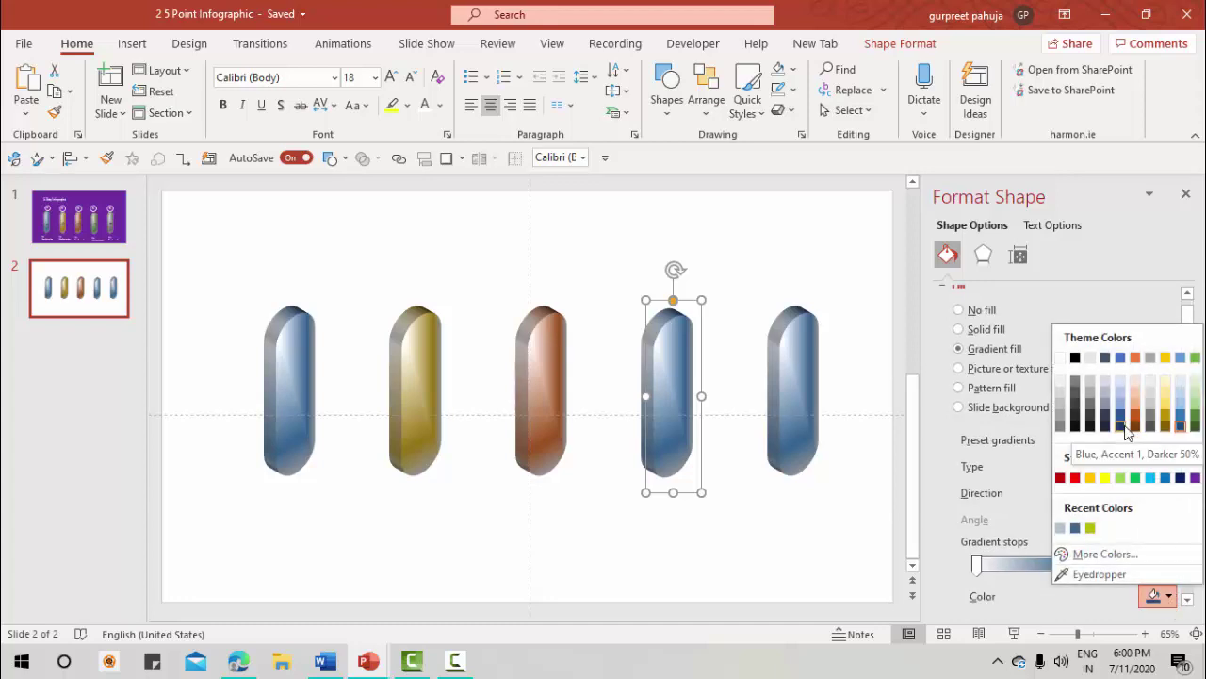
{"action": "left_click", "coordinate": [1194, 424]}
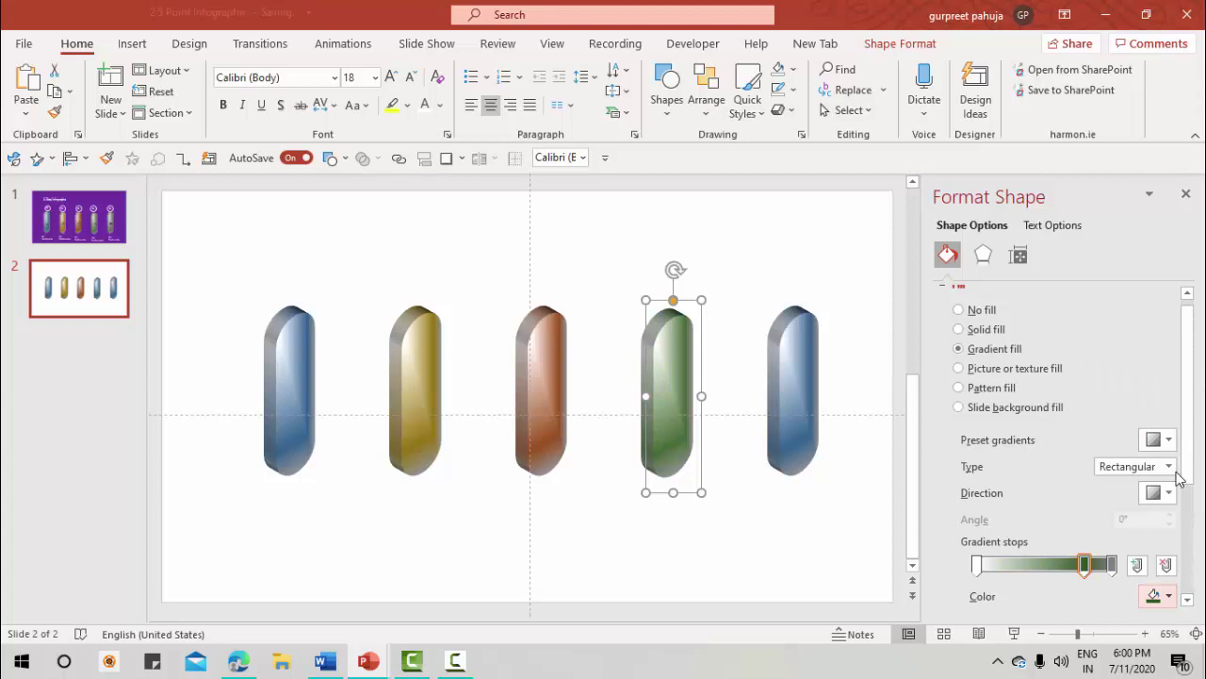
{"action": "left_click", "coordinate": [797, 409]}
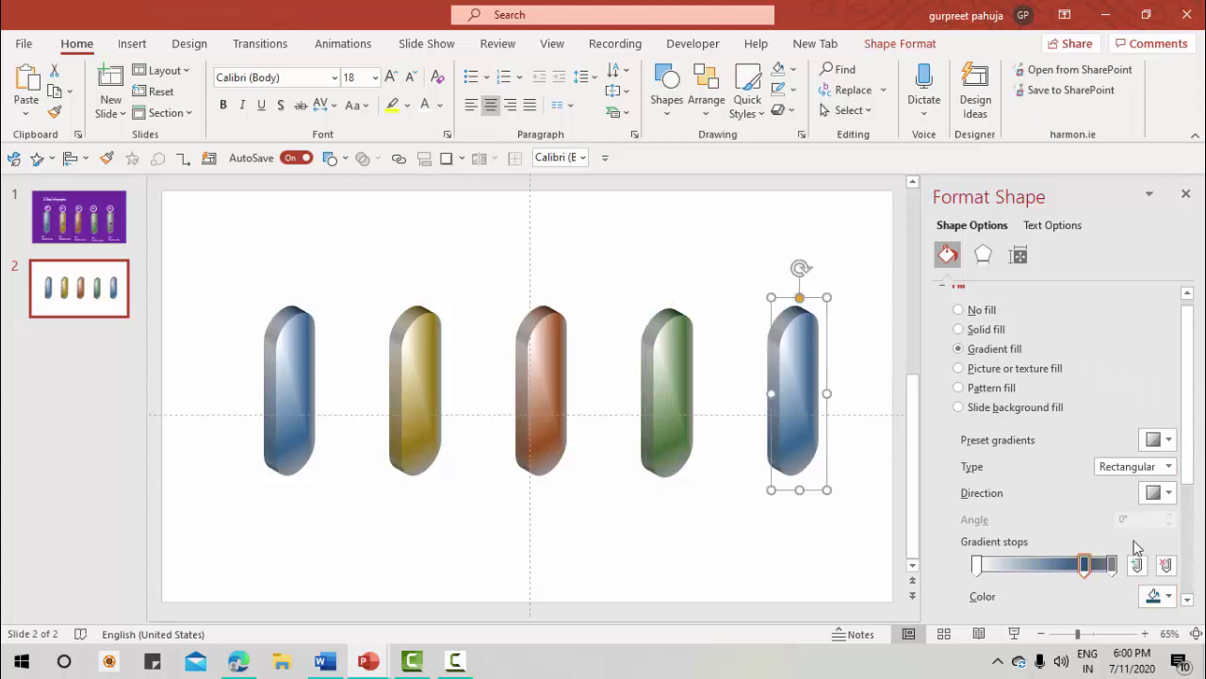
{"action": "left_click", "coordinate": [1168, 596]}
{"action": "left_click", "coordinate": [1150, 425]}
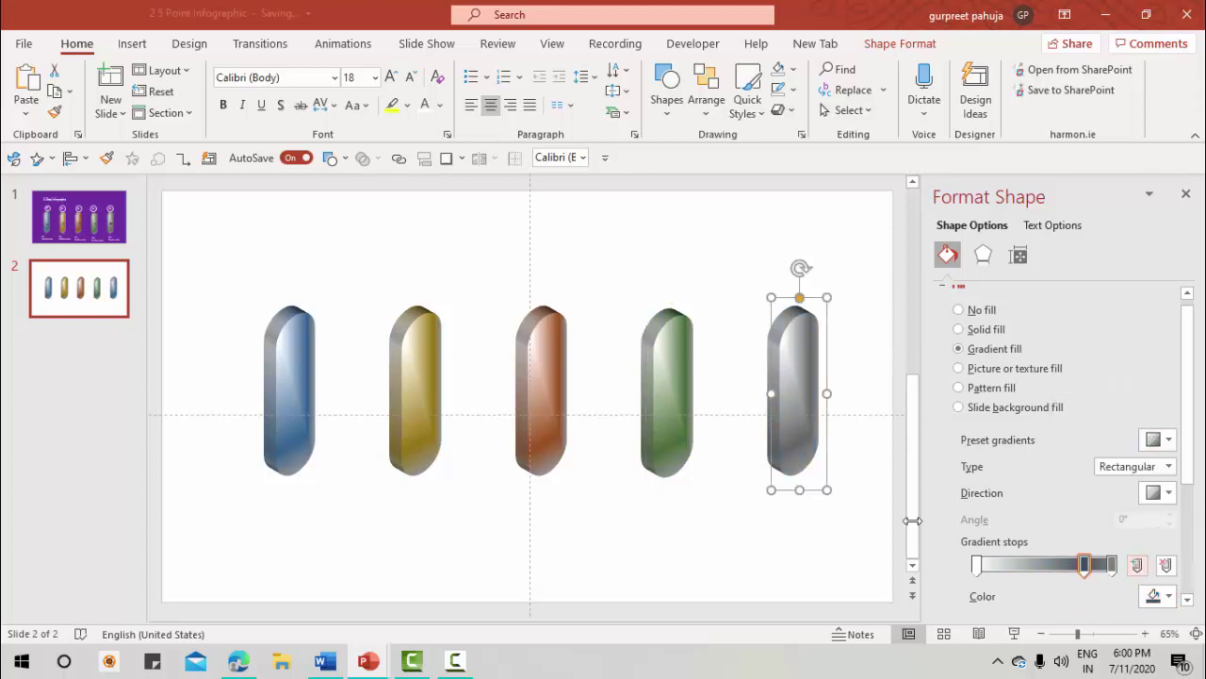
{"action": "left_click", "coordinate": [851, 297]}
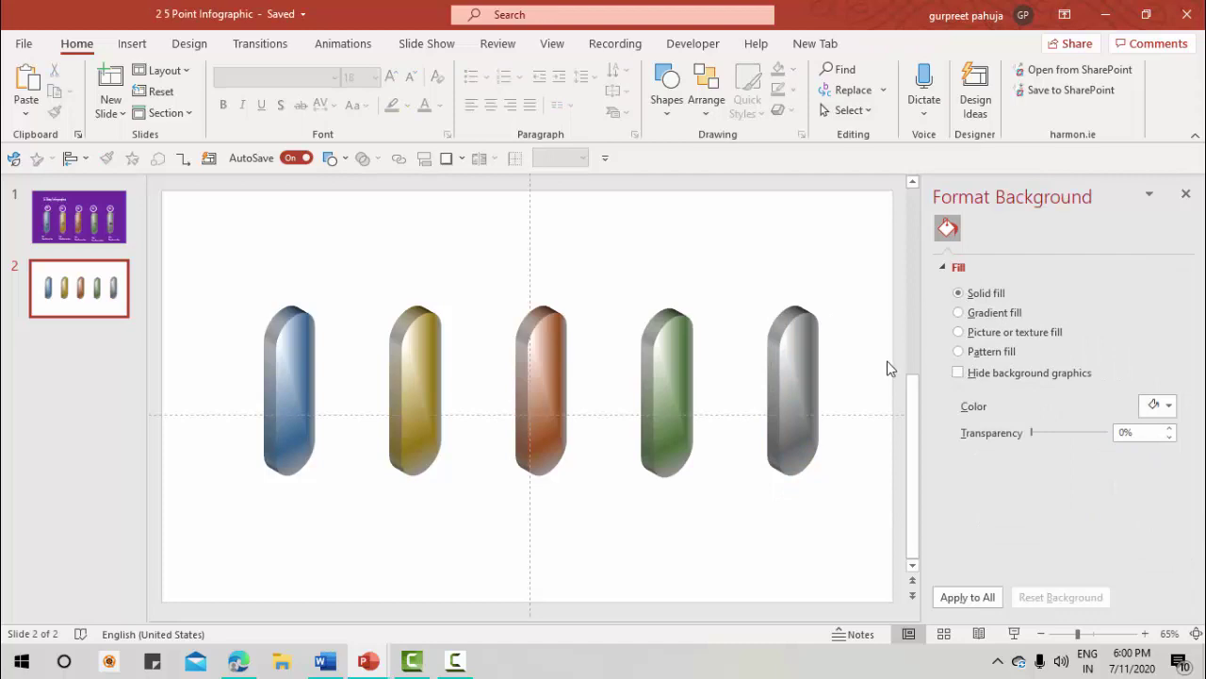
Check the purple reference slide, then select all five capsules on slide 2
{"action": "left_click", "coordinate": [106, 233]}
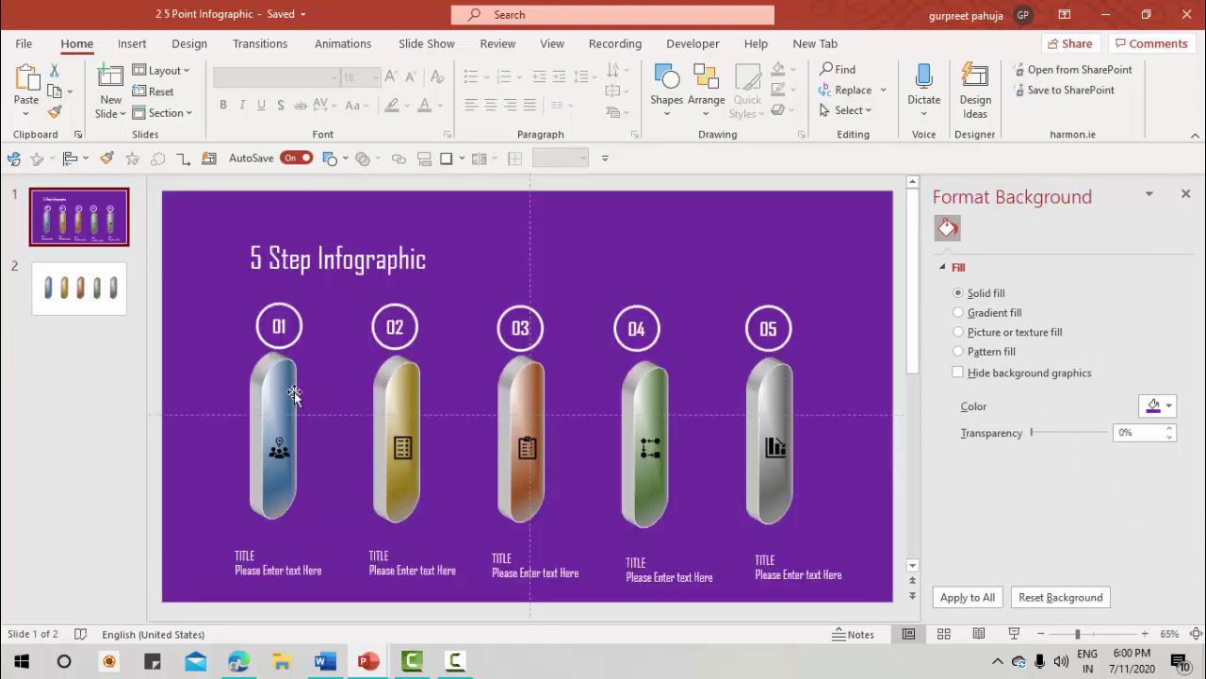
{"action": "left_click", "coordinate": [94, 306]}
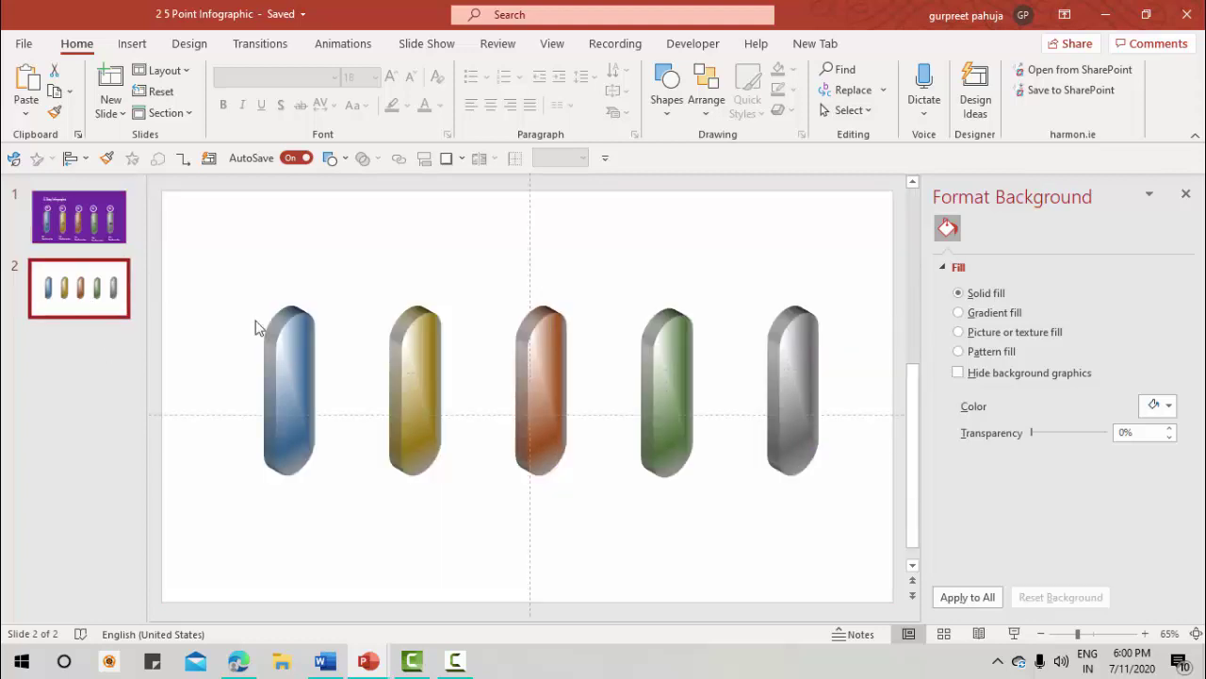
{"action": "left_click", "coordinate": [275, 331]}
{"action": "left_click", "coordinate": [436, 326], "text": "shift"}
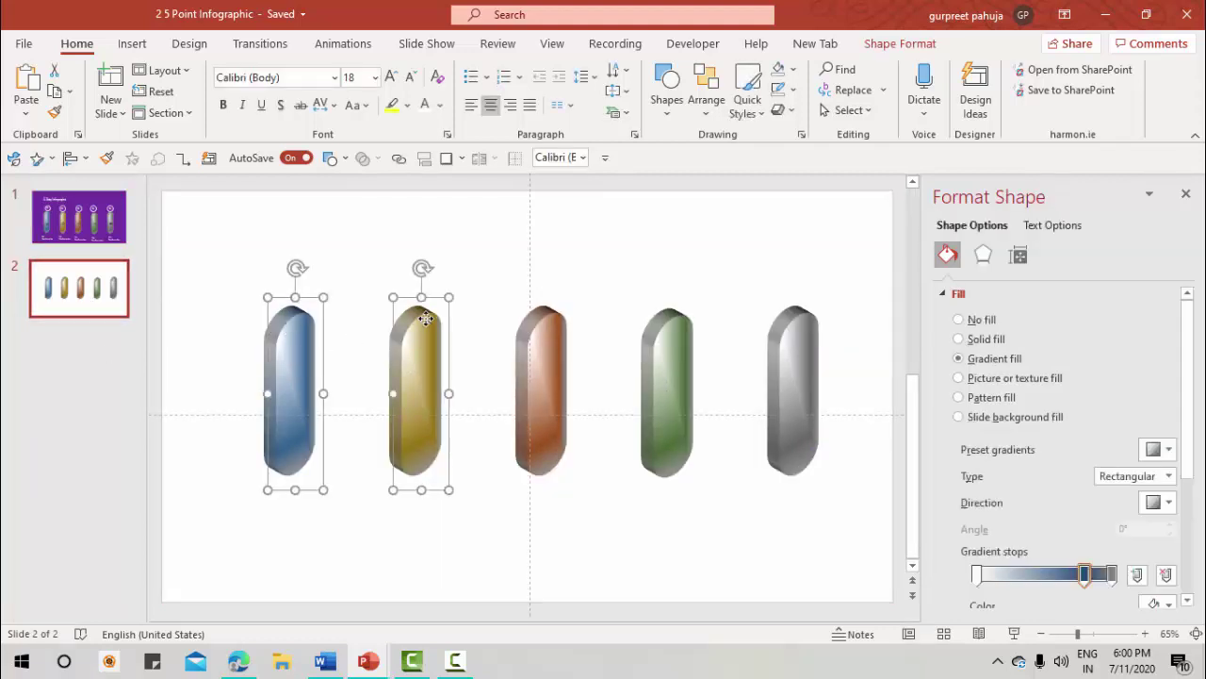
{"action": "left_click", "coordinate": [554, 330], "text": "shift"}
{"action": "left_click", "coordinate": [669, 331], "text": "shift"}
{"action": "left_click", "coordinate": [795, 334], "text": "shift"}
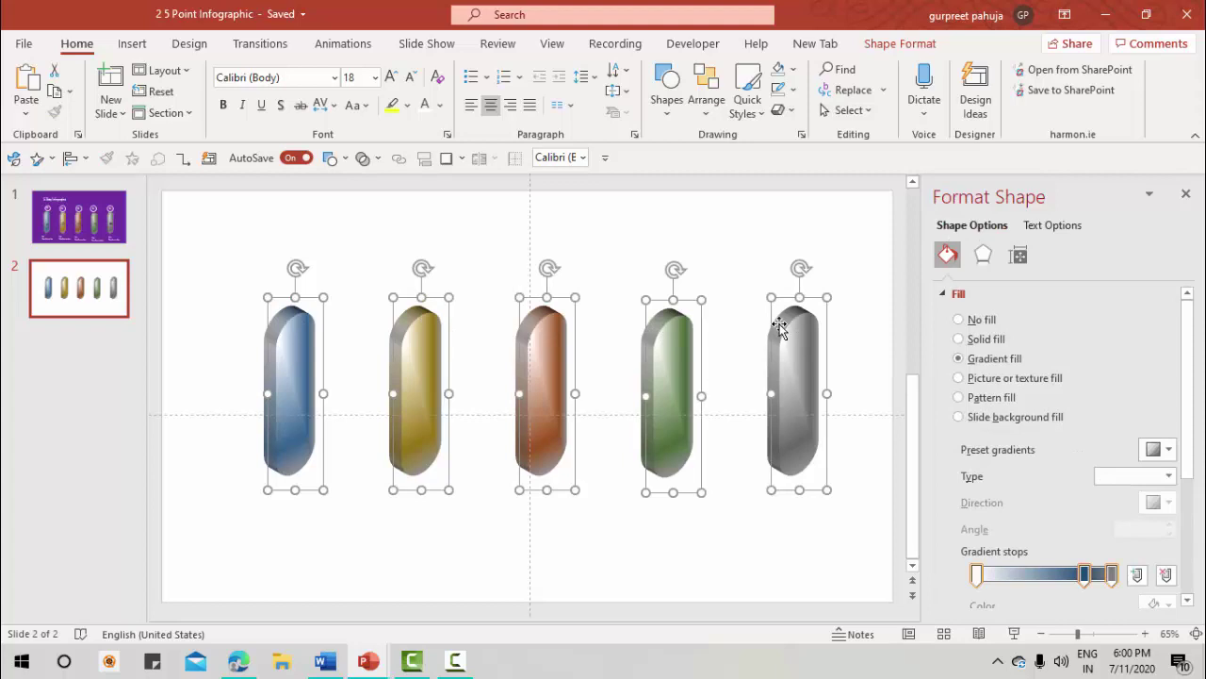
Give the capsules a solid white outline, then return to the purple reference slide
{"action": "left_click", "coordinate": [945, 294]}
{"action": "left_click", "coordinate": [944, 295]}
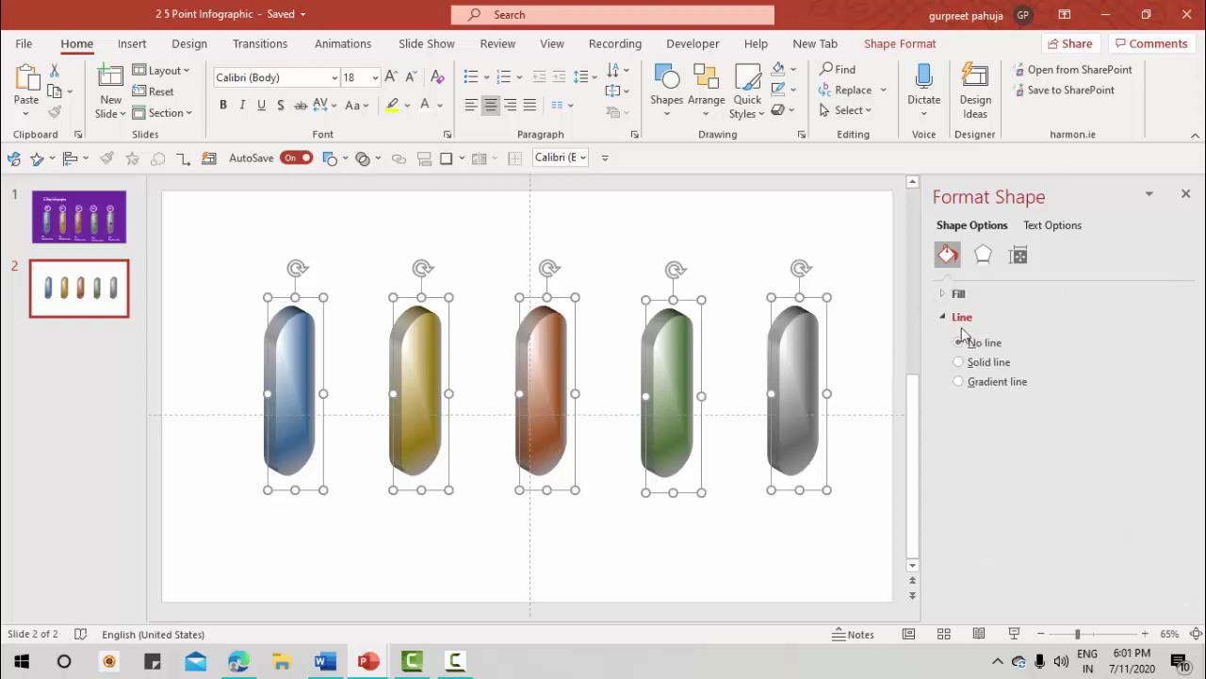
{"action": "left_click", "coordinate": [959, 363]}
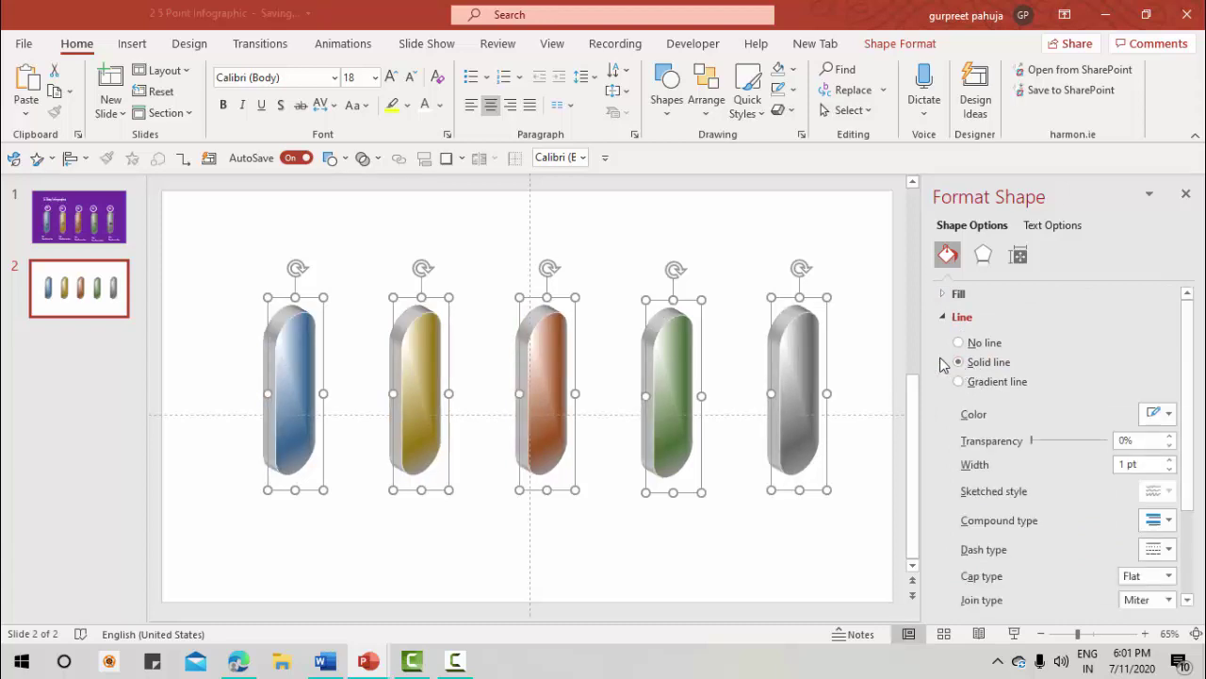
{"action": "left_click", "coordinate": [1168, 415]}
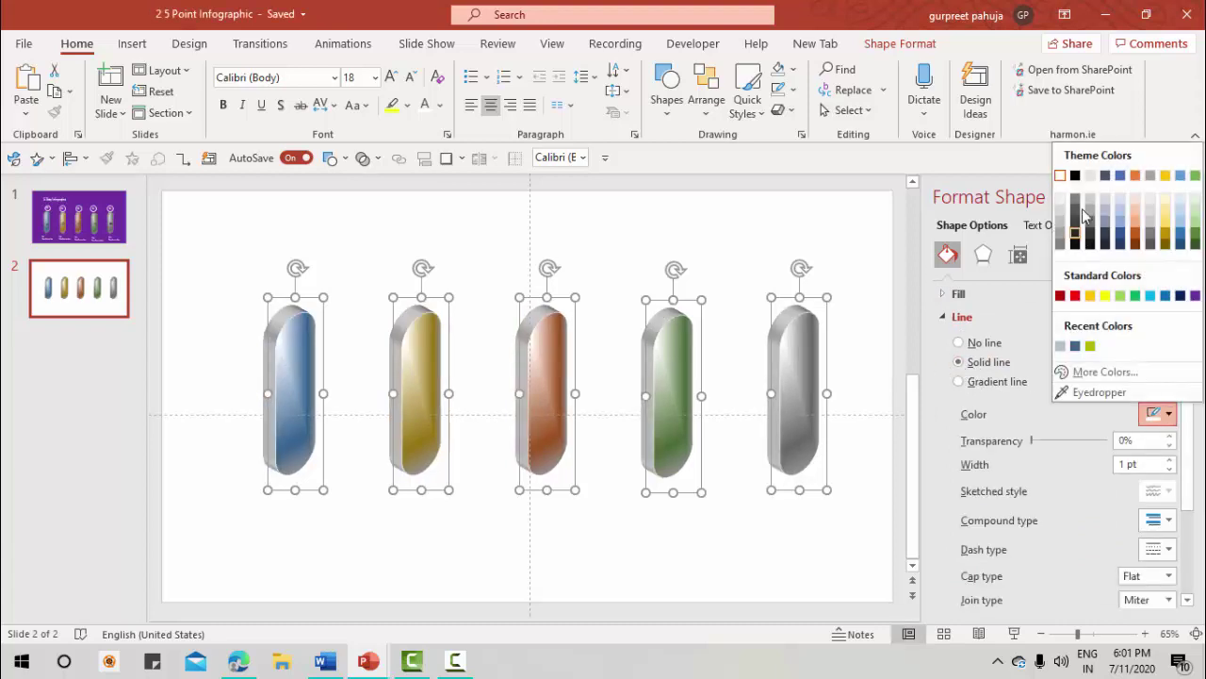
{"action": "left_click", "coordinate": [1060, 176]}
{"action": "left_click", "coordinate": [683, 282]}
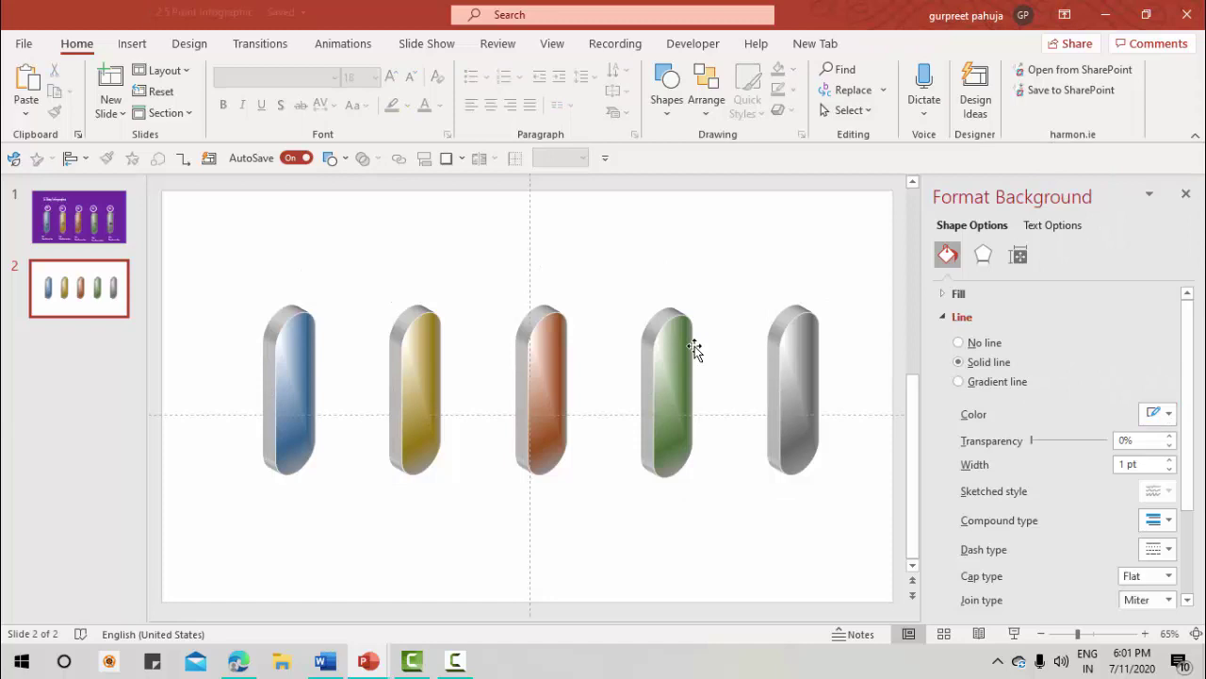
{"action": "left_click", "coordinate": [99, 236]}
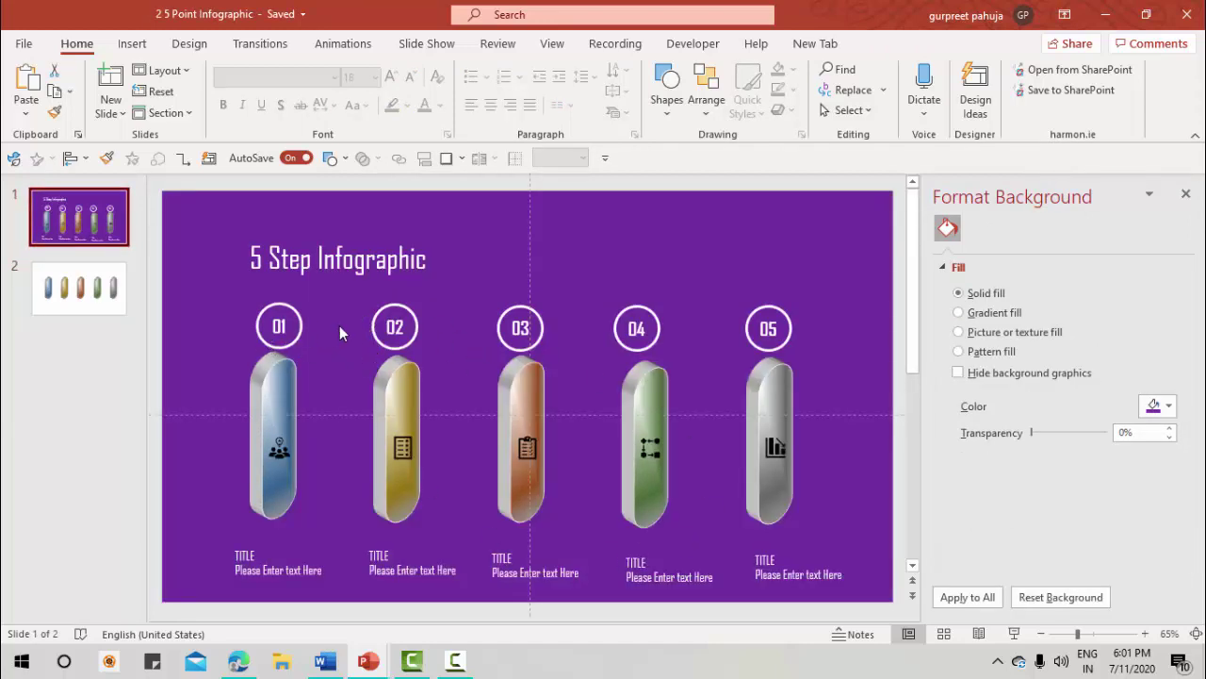
Select the five numbered circles 01–05 on the purple slide
{"action": "left_click", "coordinate": [270, 324]}
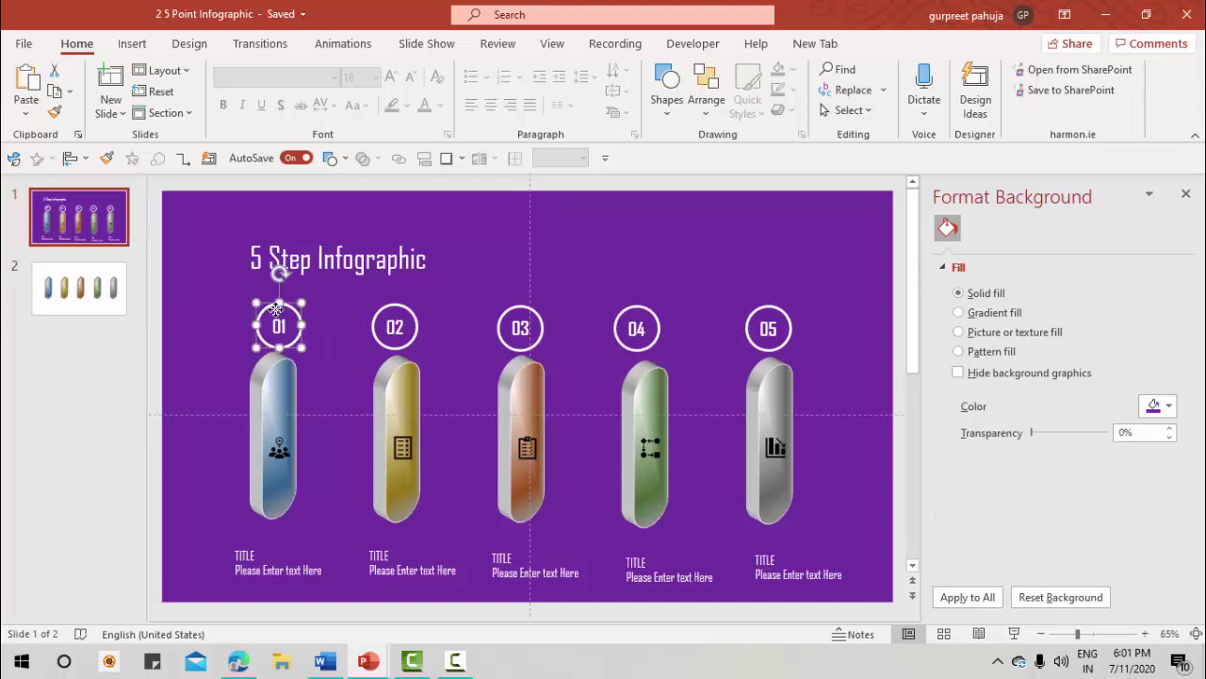
{"action": "left_click", "coordinate": [411, 307], "text": "shift"}
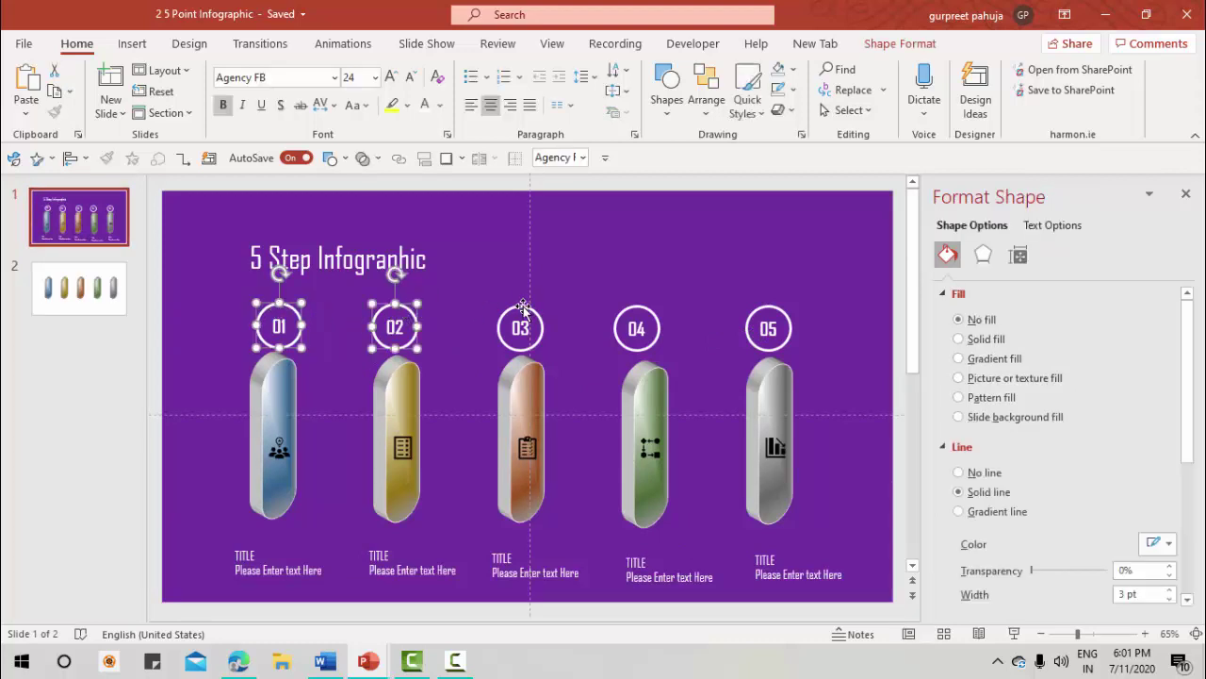
{"action": "left_click", "coordinate": [523, 307], "text": "shift"}
{"action": "left_click", "coordinate": [645, 308], "text": "shift"}
{"action": "left_click", "coordinate": [770, 307], "text": "shift"}
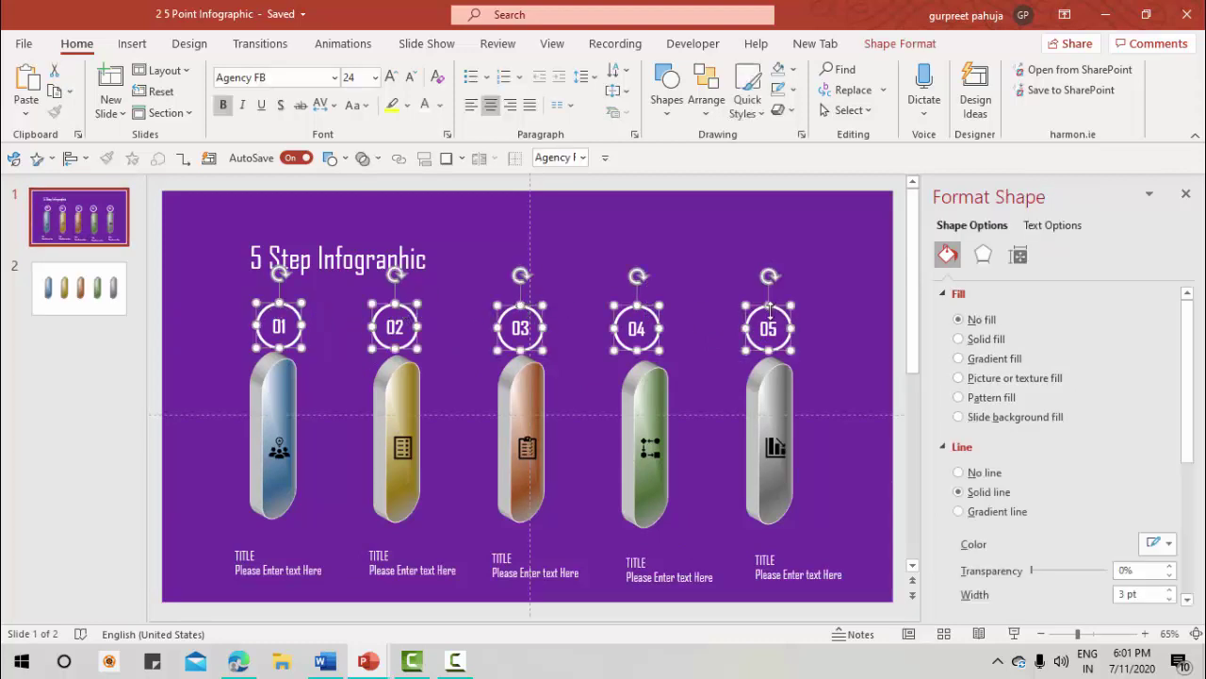
Paste the circles onto slide 2 and move them just above the capsules
{"action": "left_click", "coordinate": [125, 292]}
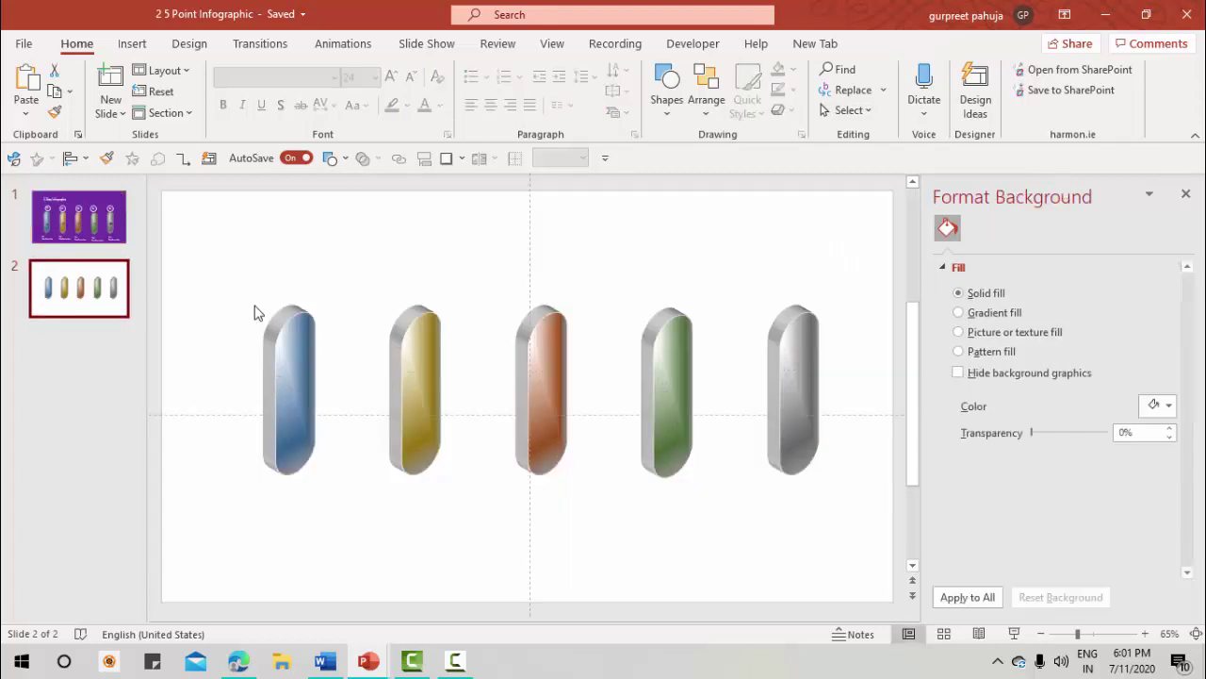
{"action": "key", "text": "ctrl+v"}
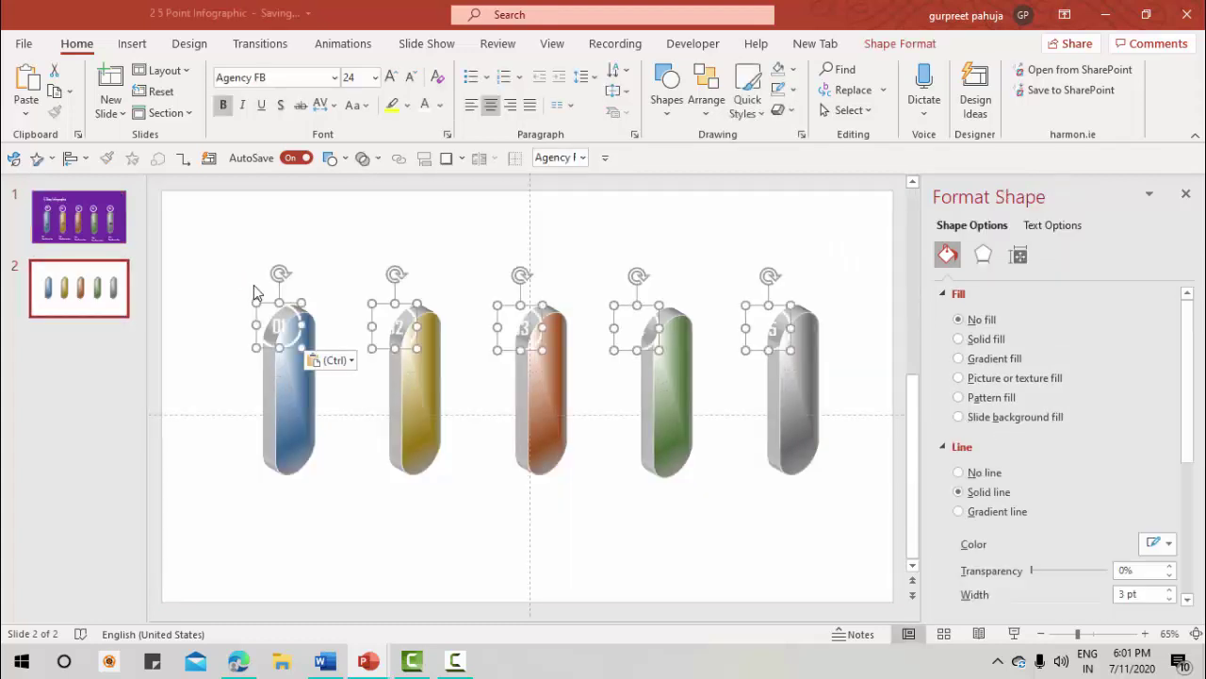
{"action": "left_click_drag", "start_coordinate": [295, 309], "coordinate": [301, 264]}
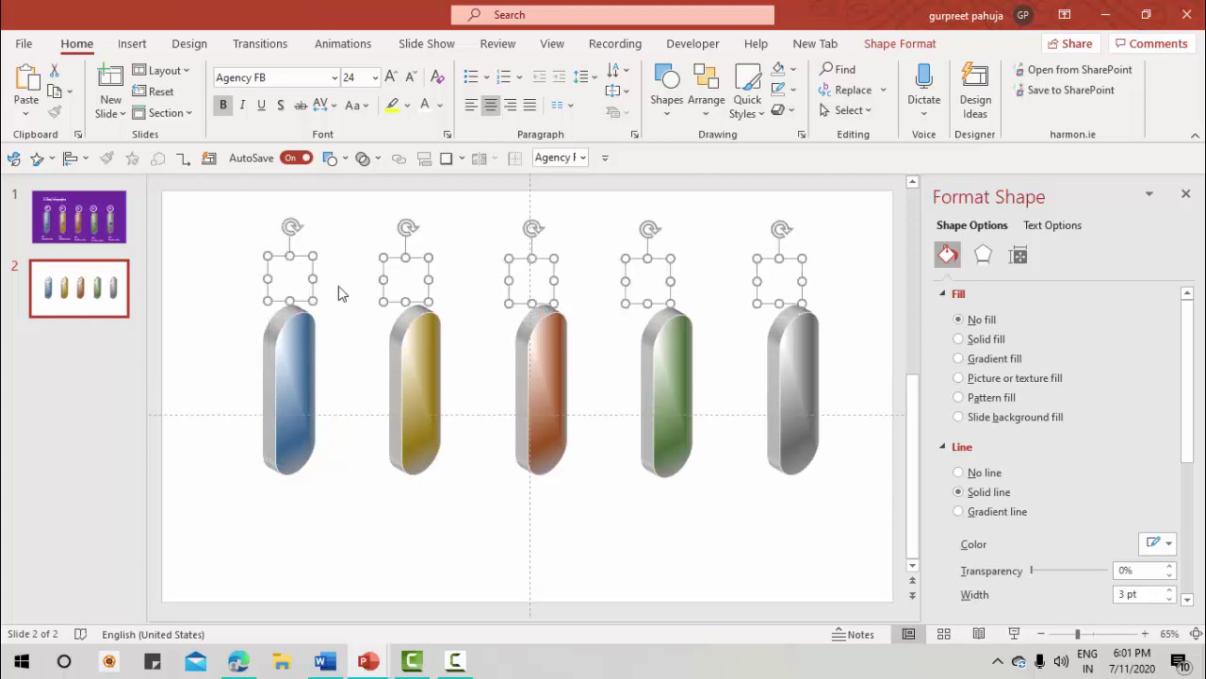
{"action": "left_click", "coordinate": [564, 525]}
Give slide 2 a solid purple background through Format Background
{"action": "right_click", "coordinate": [611, 458]}
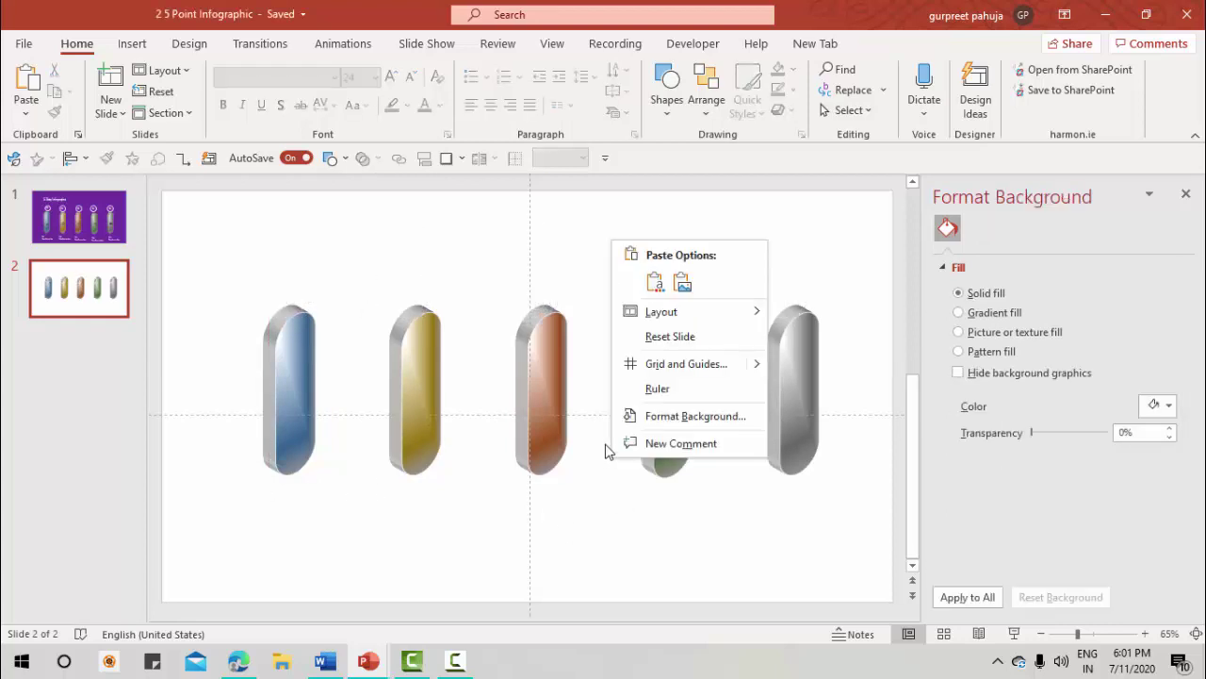
{"action": "left_click", "coordinate": [719, 419]}
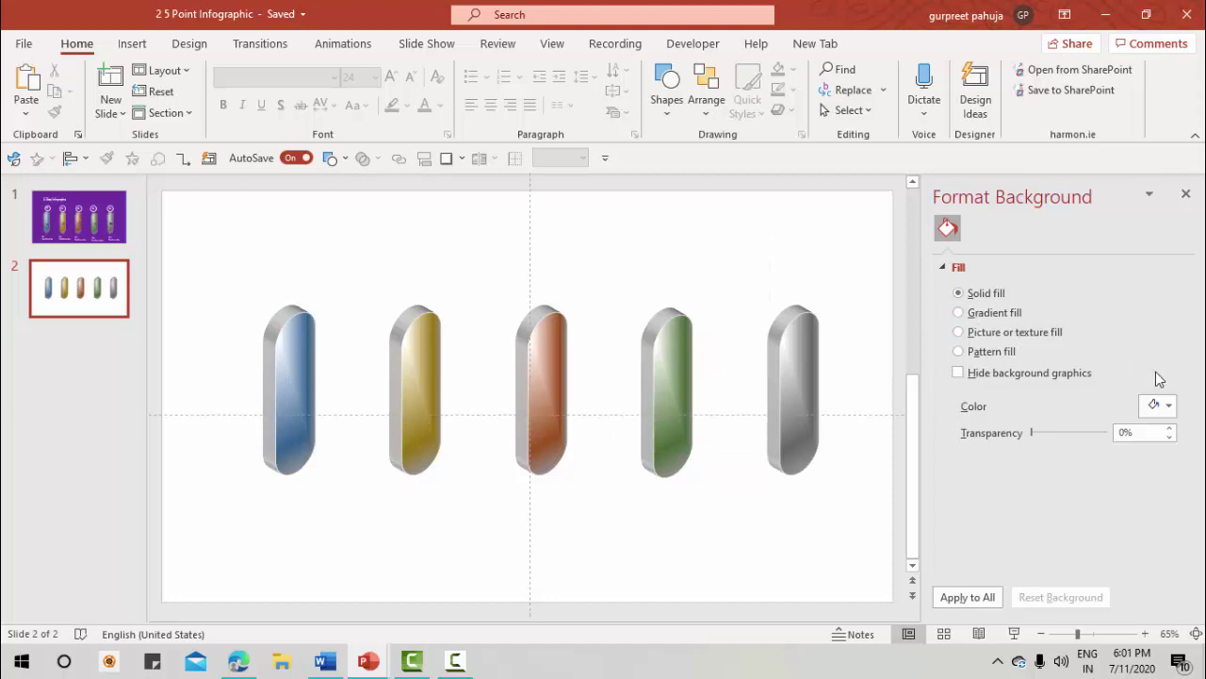
{"action": "left_click", "coordinate": [1168, 405]}
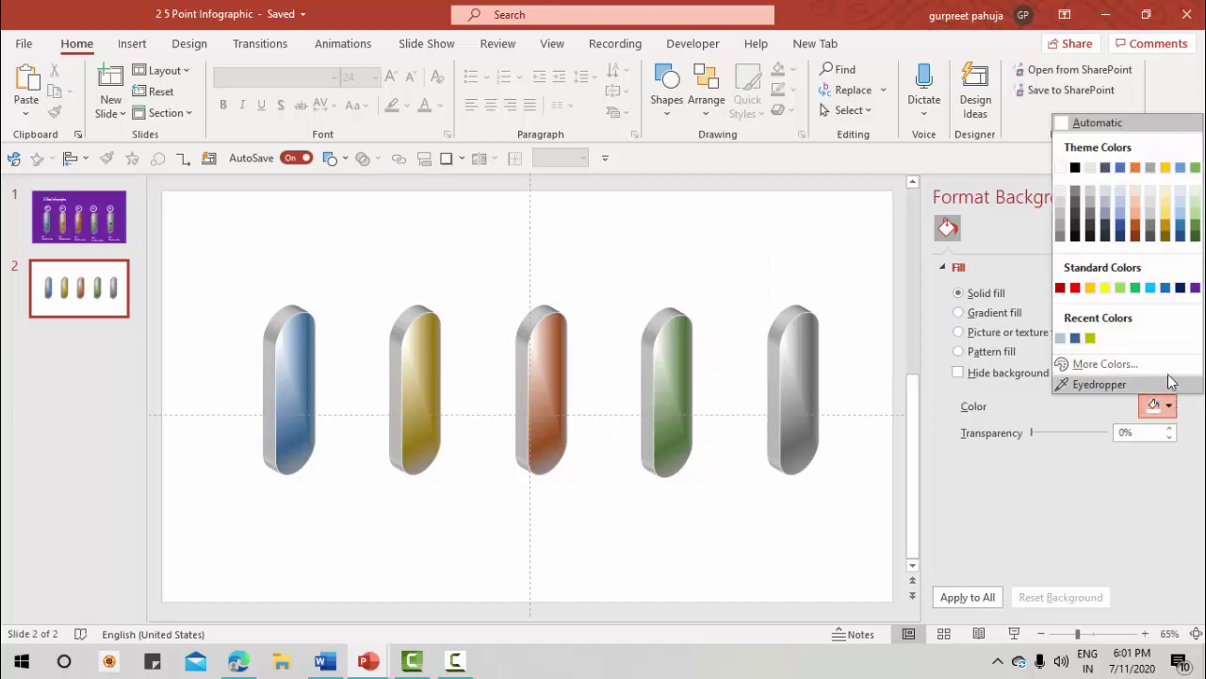
{"action": "left_click", "coordinate": [1194, 288]}
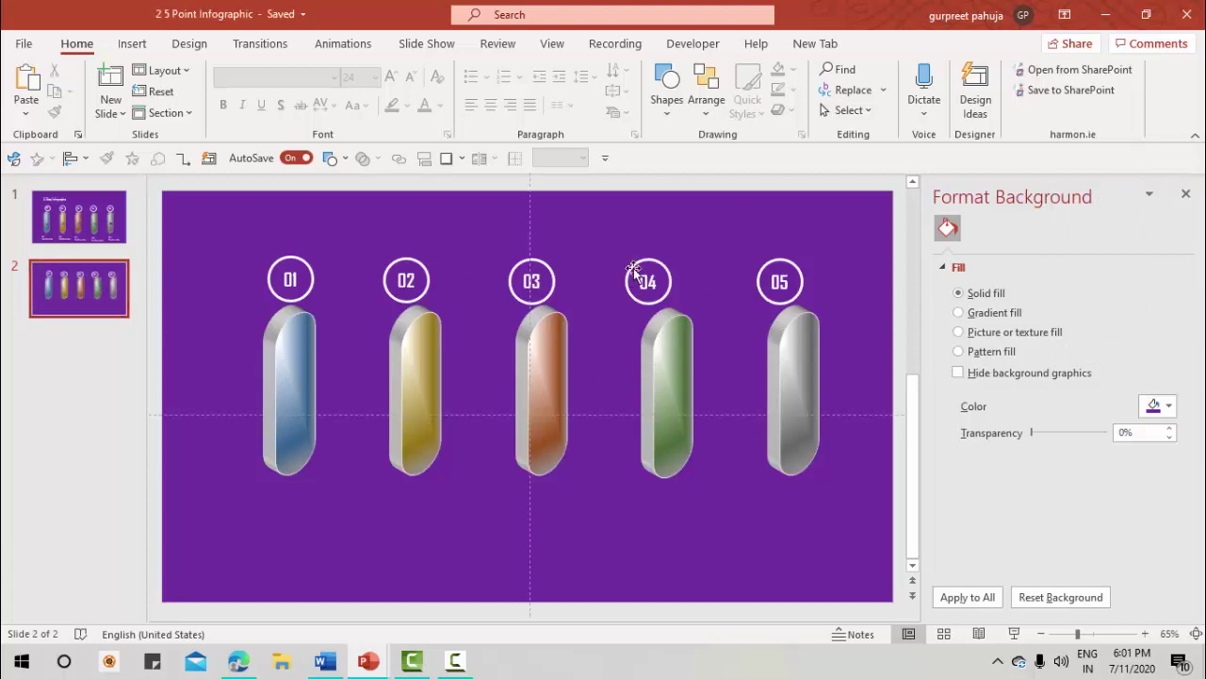
Centre the numbered circles 05 through 01 above their capsules
{"action": "left_click", "coordinate": [782, 269]}
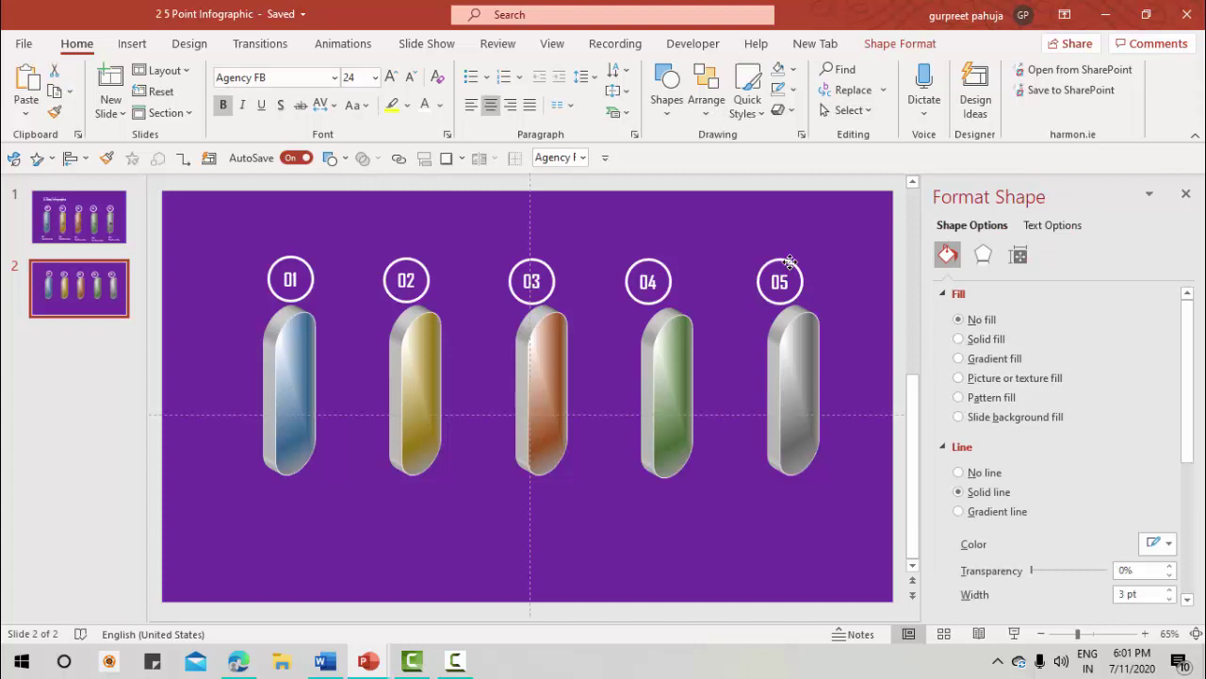
{"action": "left_click_drag", "start_coordinate": [781, 269], "coordinate": [797, 256]}
{"action": "left_click", "coordinate": [650, 268]}
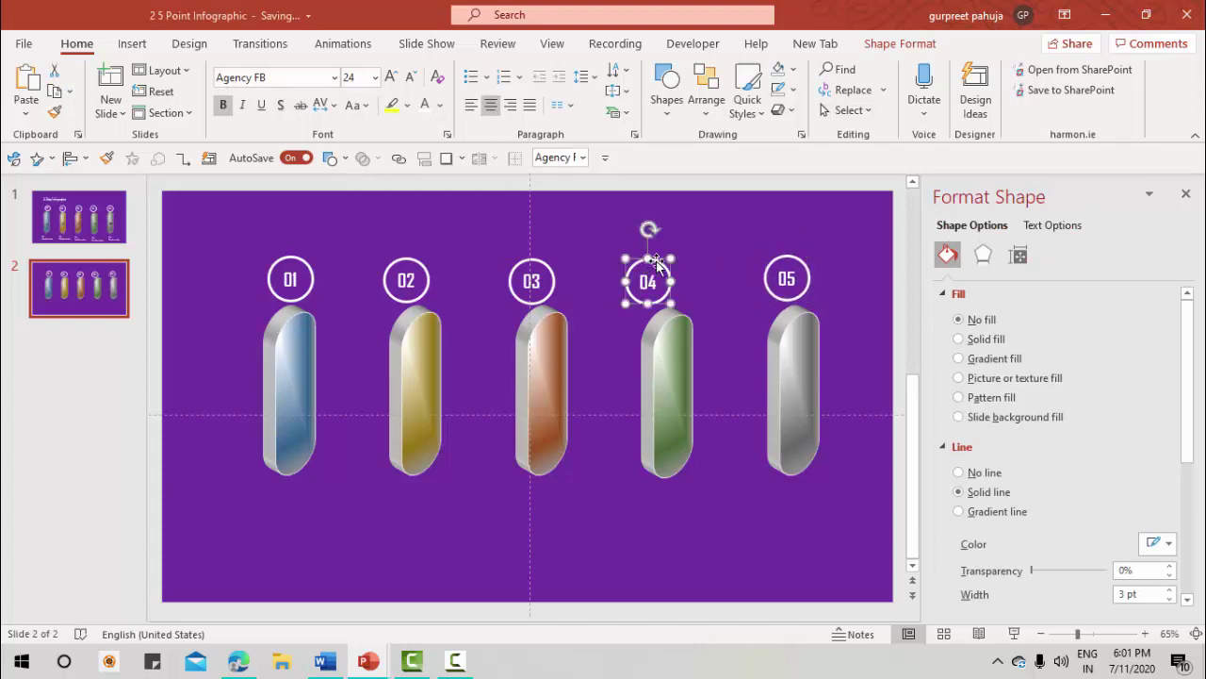
{"action": "left_click_drag", "start_coordinate": [657, 261], "coordinate": [672, 259]}
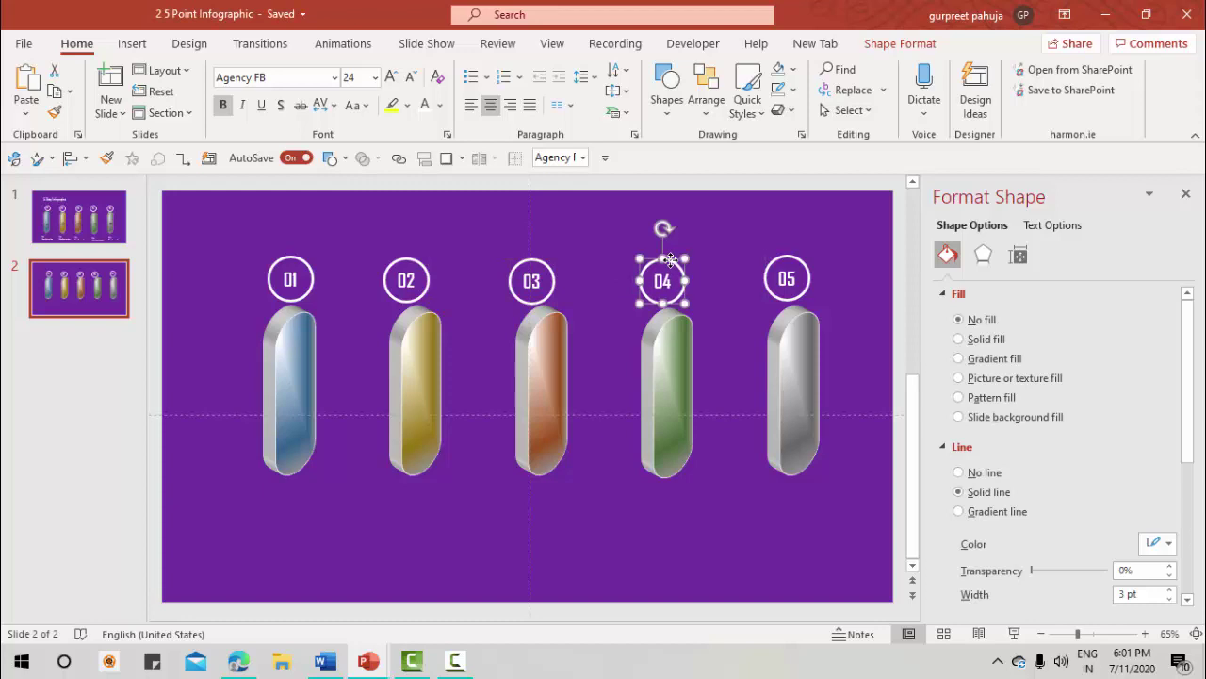
{"action": "left_click", "coordinate": [538, 261]}
{"action": "left_click_drag", "start_coordinate": [539, 261], "coordinate": [544, 260]}
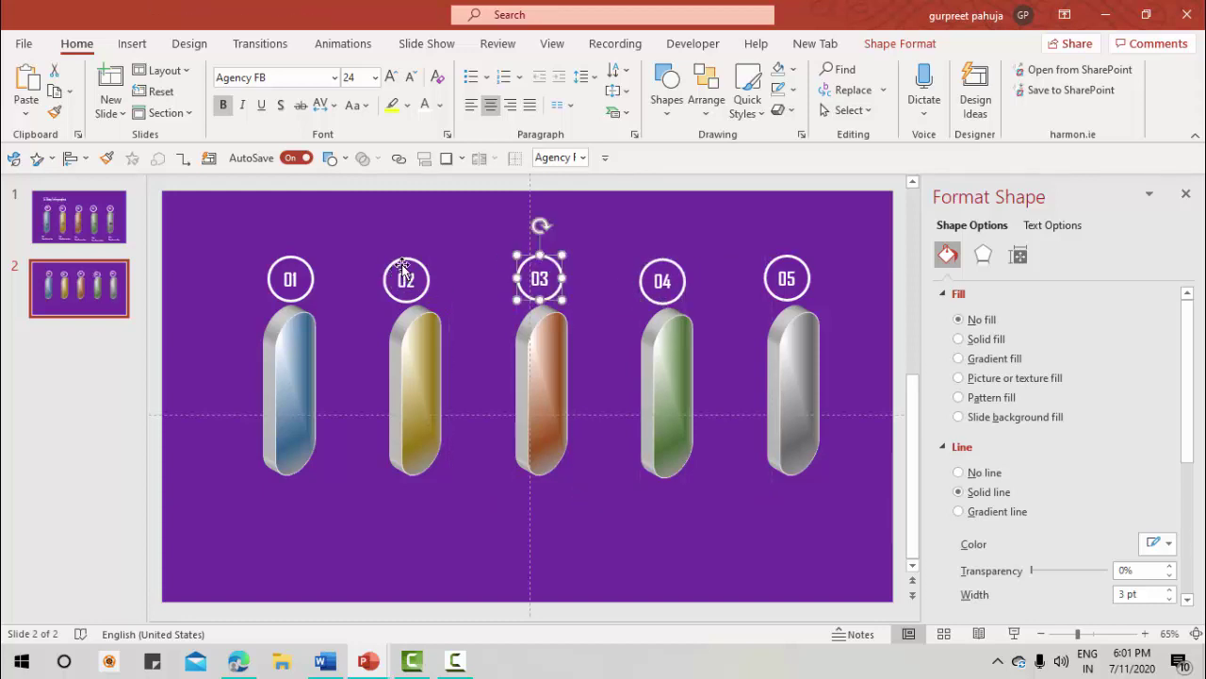
{"action": "left_click_drag", "start_coordinate": [404, 267], "coordinate": [410, 262]}
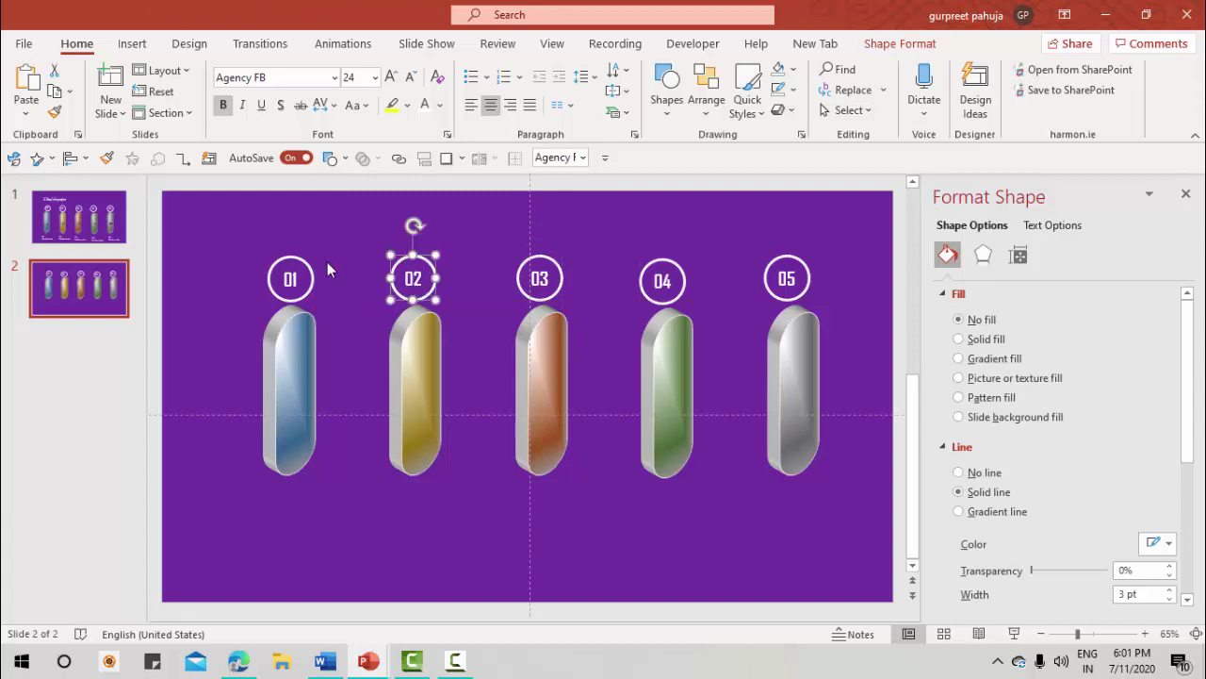
{"action": "left_click_drag", "start_coordinate": [293, 259], "coordinate": [288, 257]}
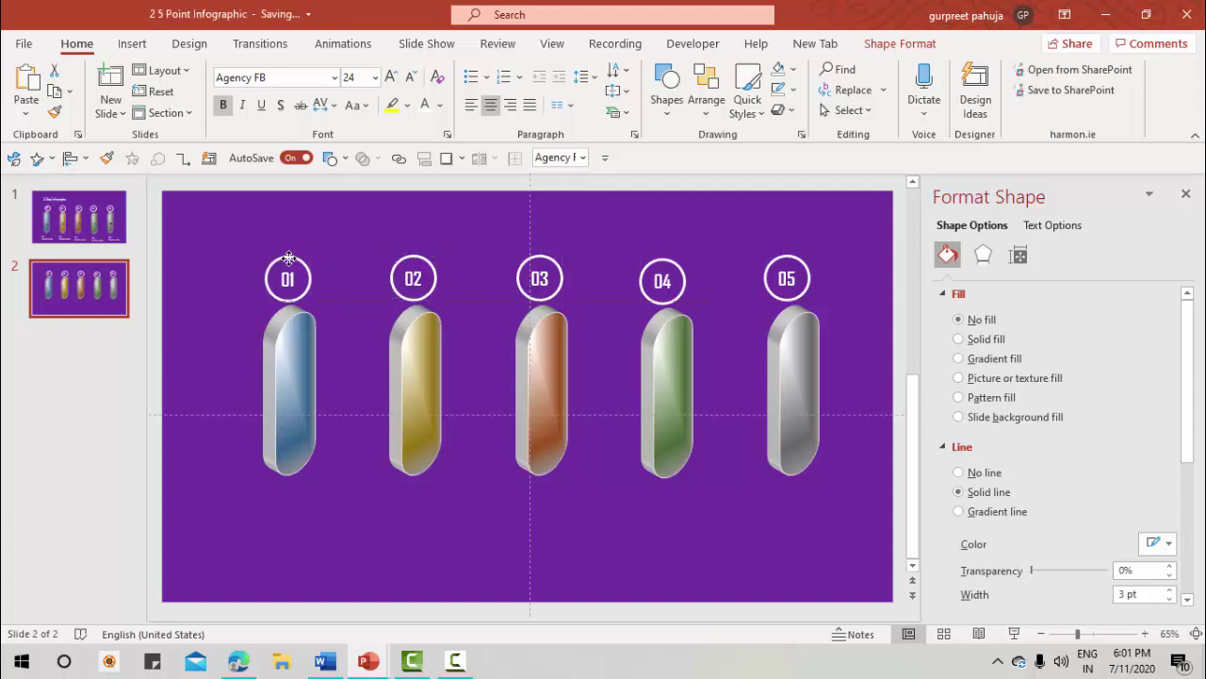
{"action": "left_click_drag", "start_coordinate": [288, 257], "coordinate": [289, 255]}
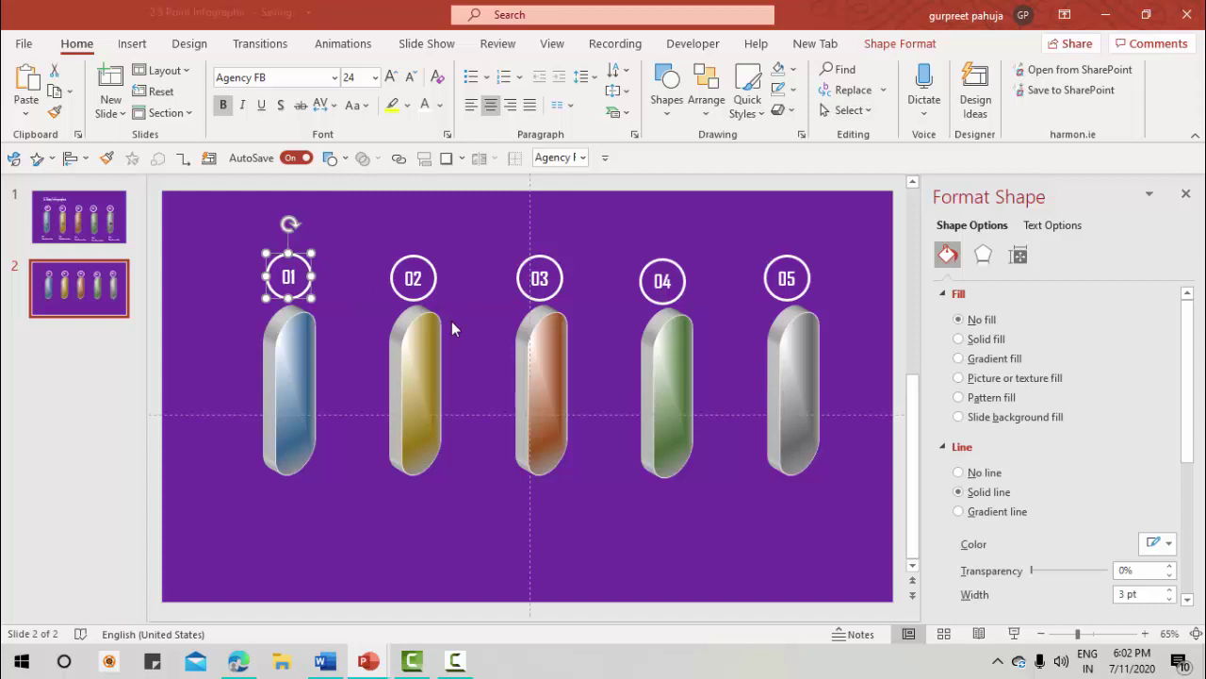
{"action": "left_click", "coordinate": [94, 231]}
Copy the TITLE caption box from slide 1 and paste copies onto slide 2
{"action": "left_click", "coordinate": [292, 582]}
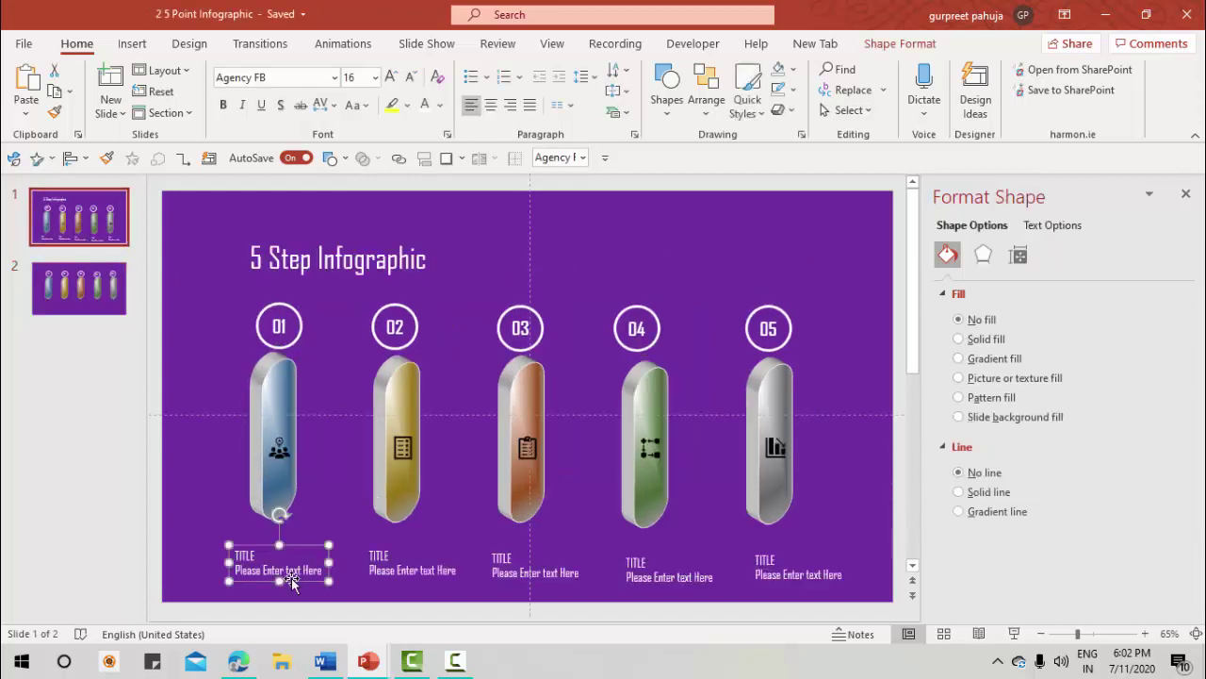
{"action": "left_click", "coordinate": [84, 288]}
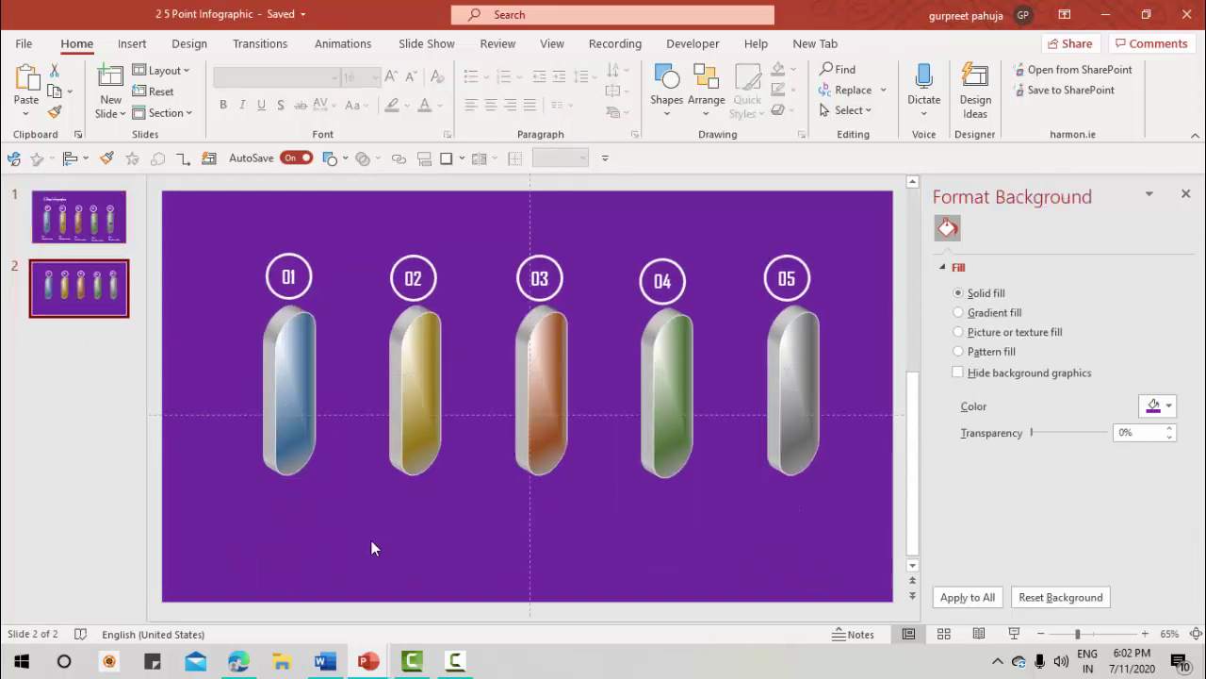
{"action": "key", "text": "ctrl+v"}
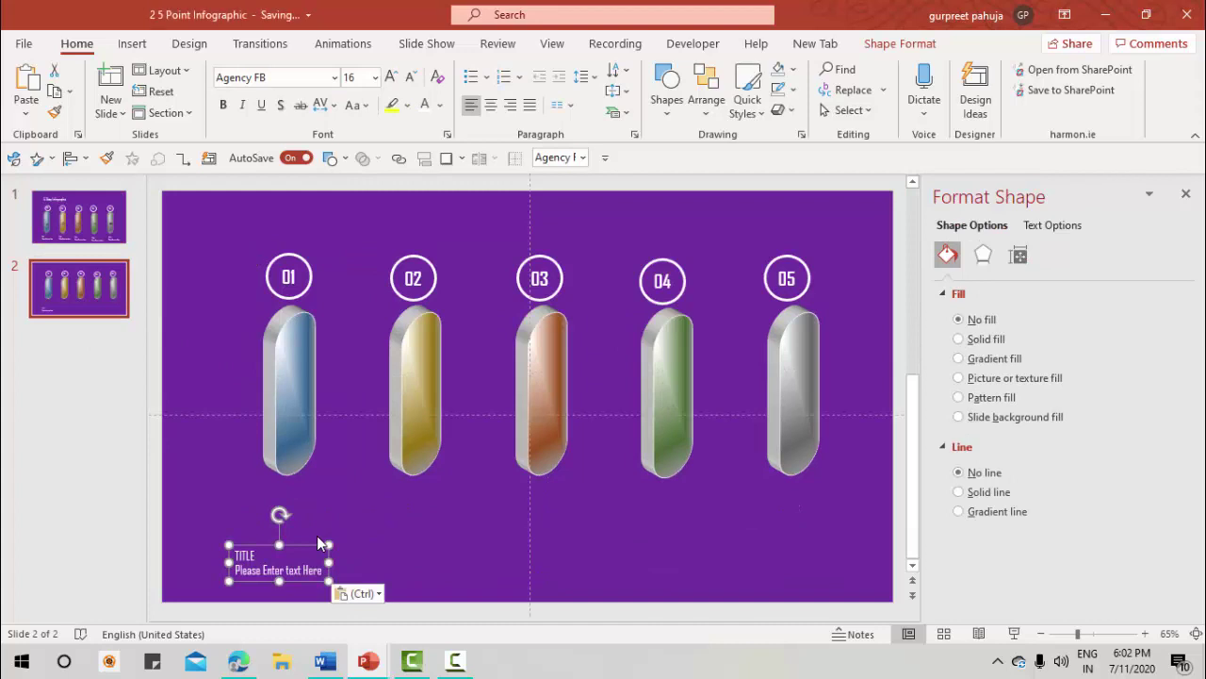
{"action": "key", "text": "ctrl+v"}
{"action": "key", "text": "ctrl+v"}
{"action": "key", "text": "ctrl+v"}
{"action": "key", "text": "ctrl+v"}
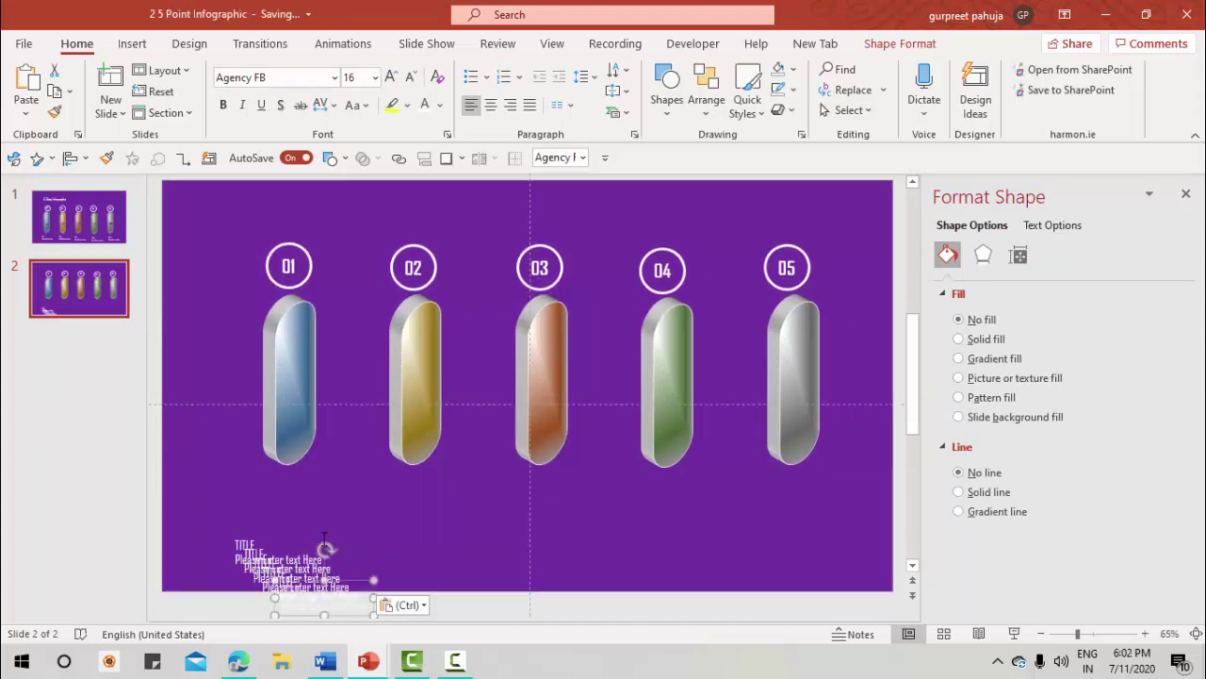
Place one caption beneath each capsule, from the fifth back to the first
{"action": "left_click_drag", "start_coordinate": [358, 585], "coordinate": [824, 474]}
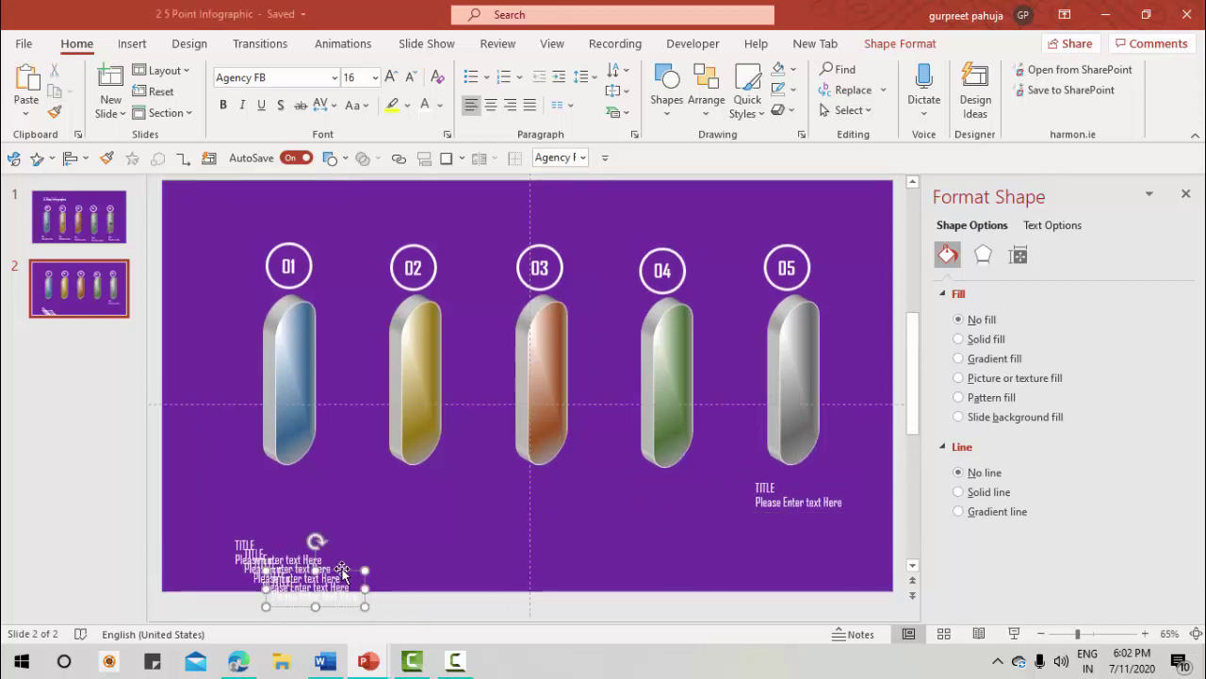
{"action": "left_click_drag", "start_coordinate": [349, 574], "coordinate": [704, 484]}
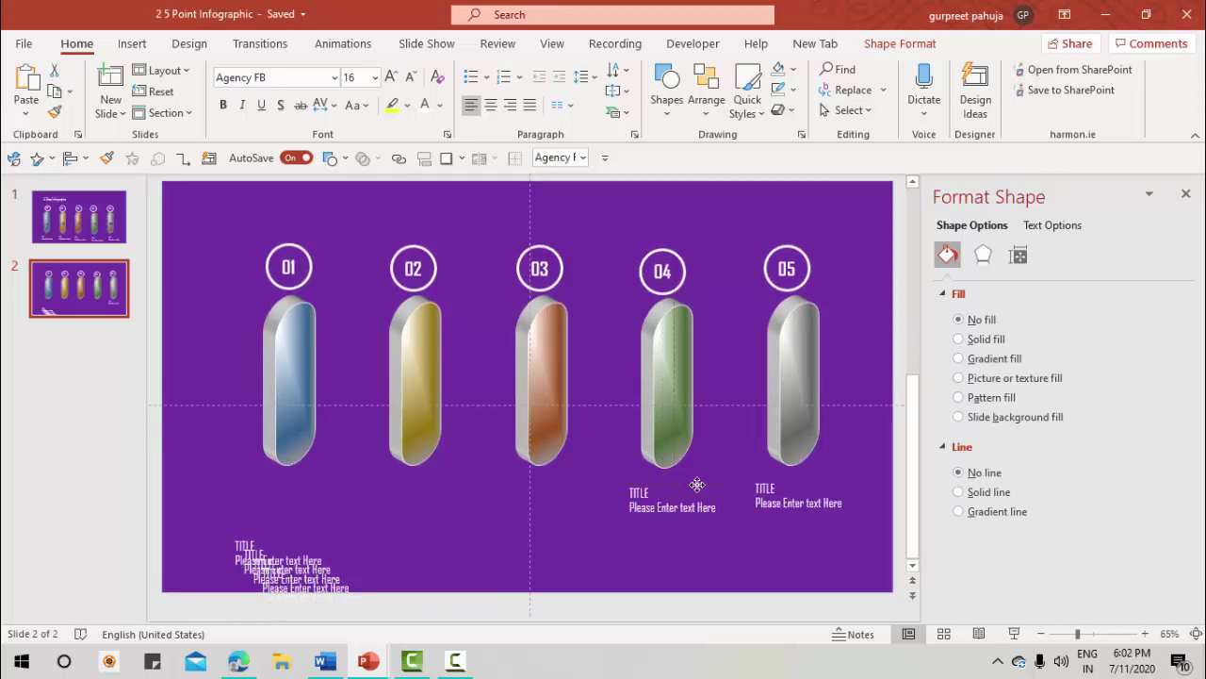
{"action": "left_click", "coordinate": [346, 575]}
{"action": "left_click_drag", "start_coordinate": [345, 572], "coordinate": [565, 496]}
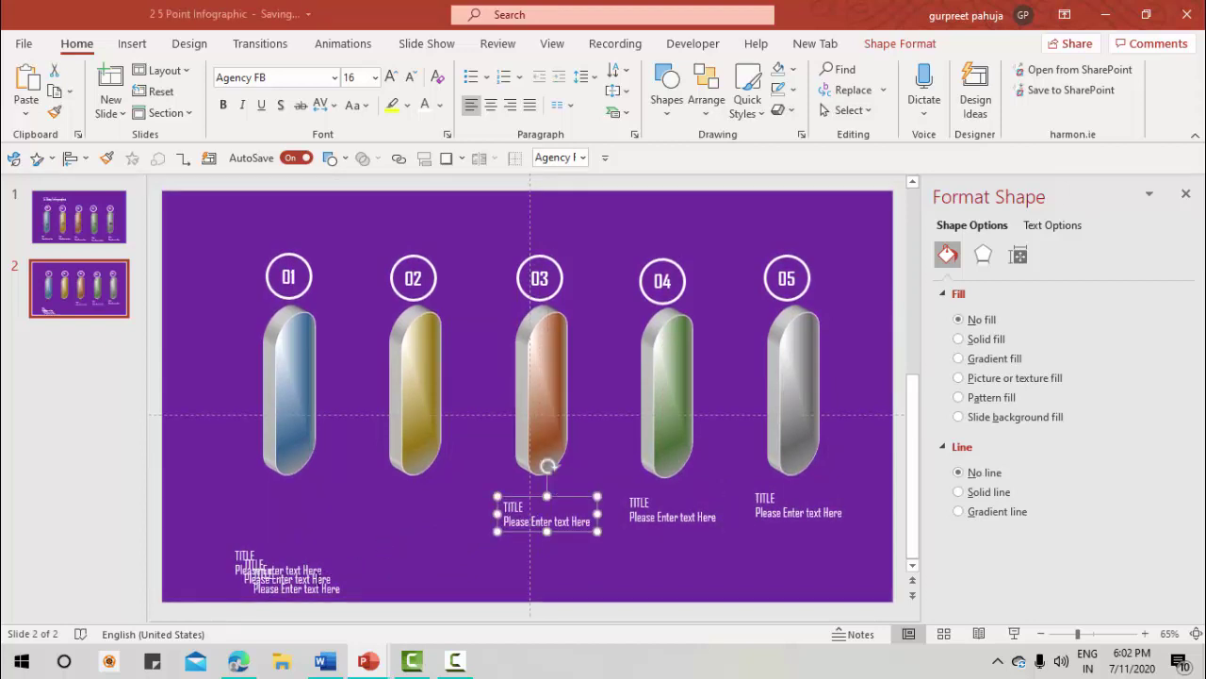
{"action": "left_click", "coordinate": [319, 562]}
{"action": "left_click_drag", "start_coordinate": [319, 562], "coordinate": [433, 500]}
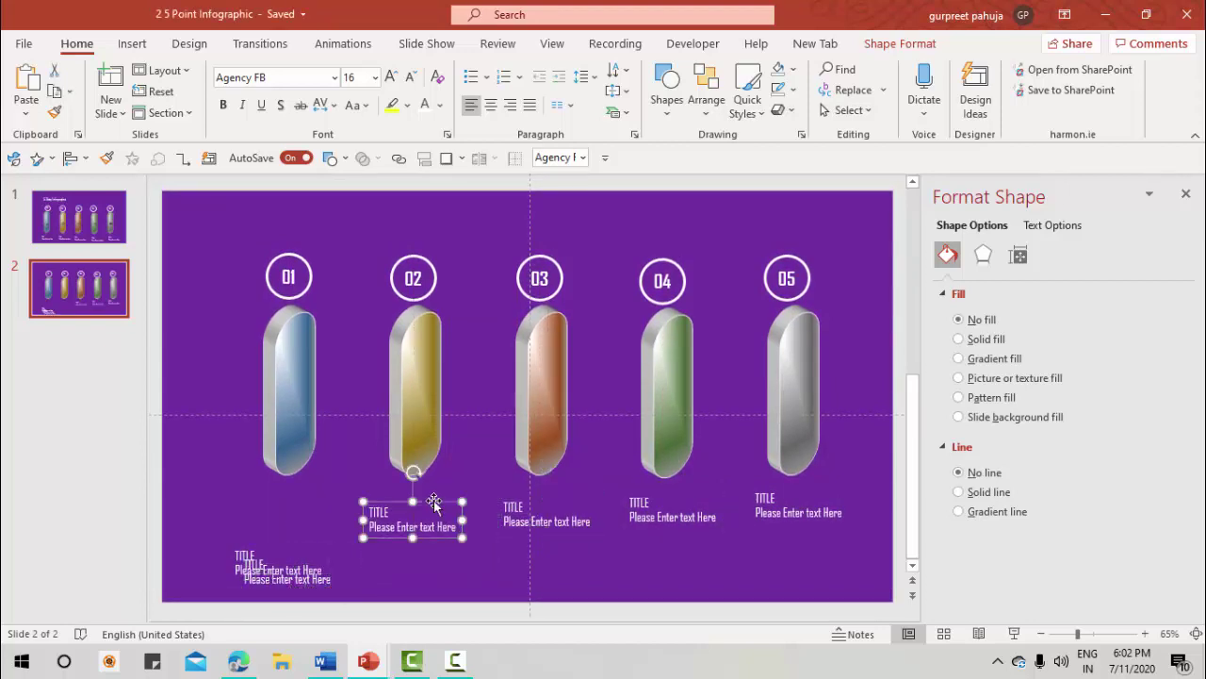
{"action": "left_click", "coordinate": [295, 556]}
{"action": "left_click_drag", "start_coordinate": [297, 556], "coordinate": [298, 500]}
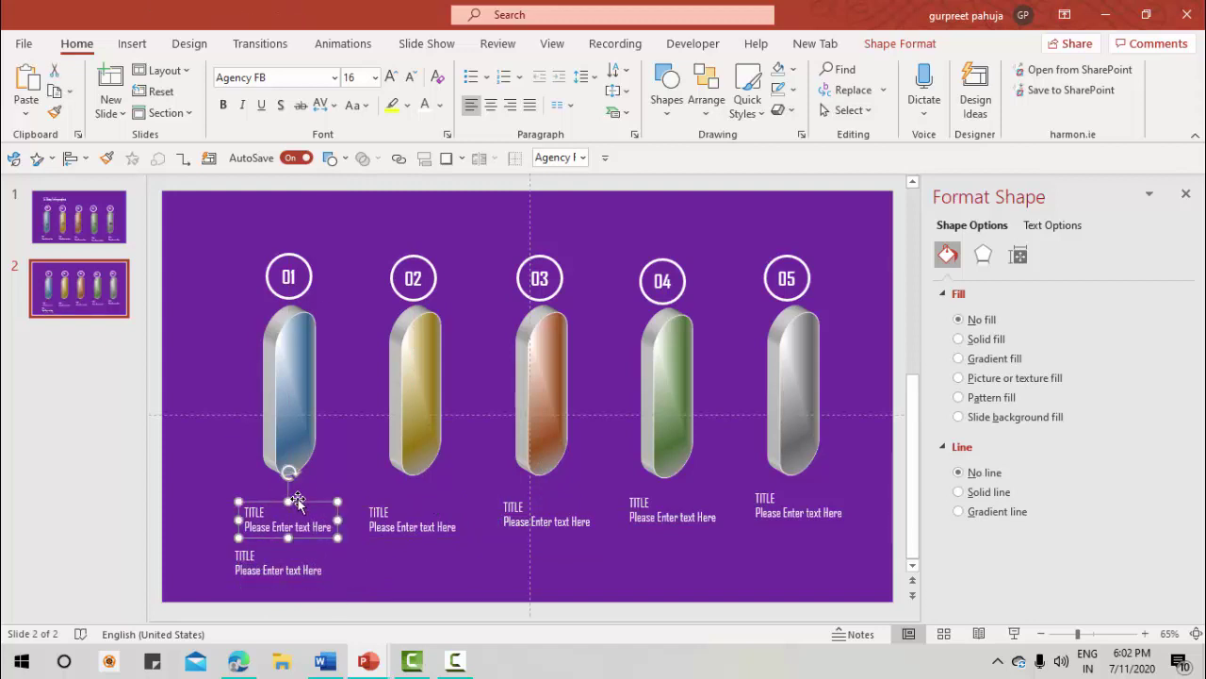
{"action": "scroll", "coordinate": [500, 611], "scroll_direction": "up", "scroll_amount": 1}
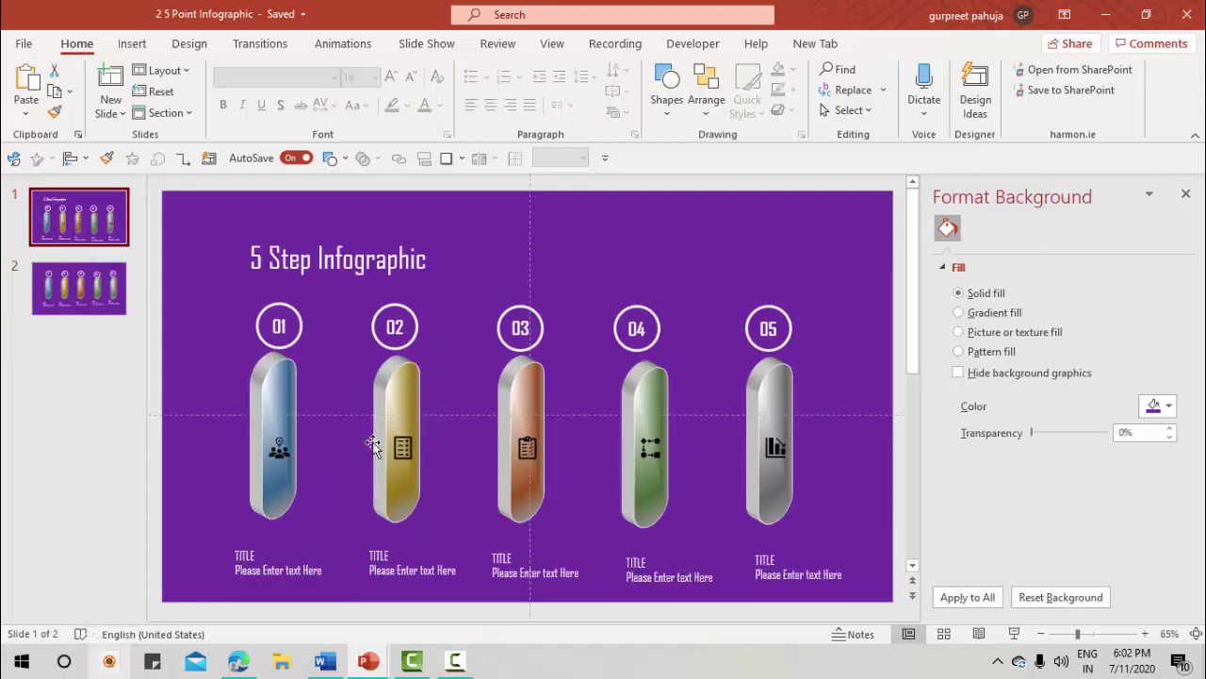
Copy the capsule icons from slide 1 and paste them onto slide 2
{"action": "left_click", "coordinate": [279, 449]}
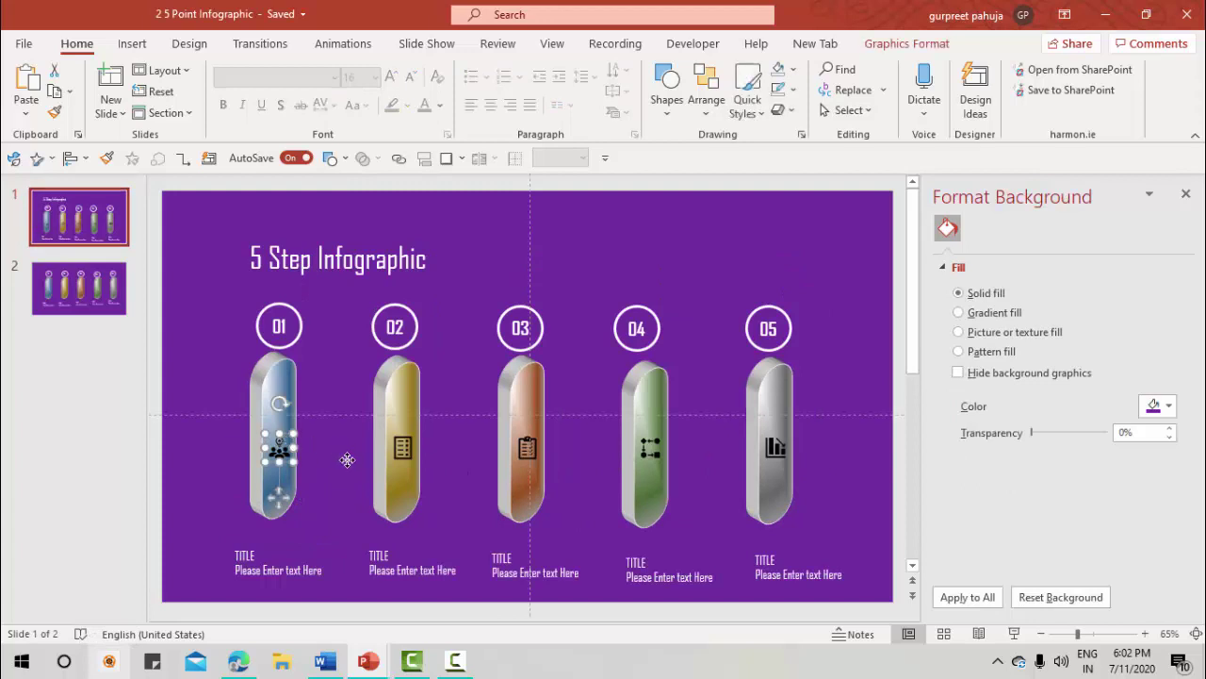
{"action": "left_click", "coordinate": [403, 451], "text": "shift"}
{"action": "left_click", "coordinate": [529, 446], "text": "shift"}
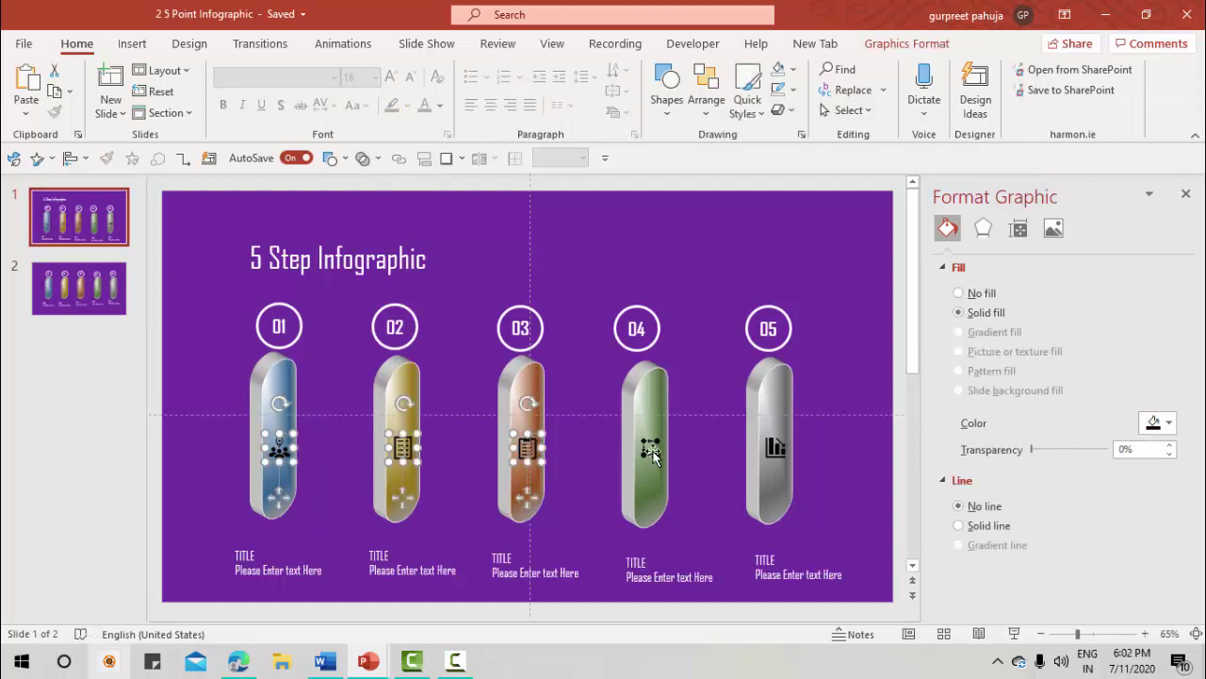
{"action": "left_click", "coordinate": [792, 453], "text": "shift"}
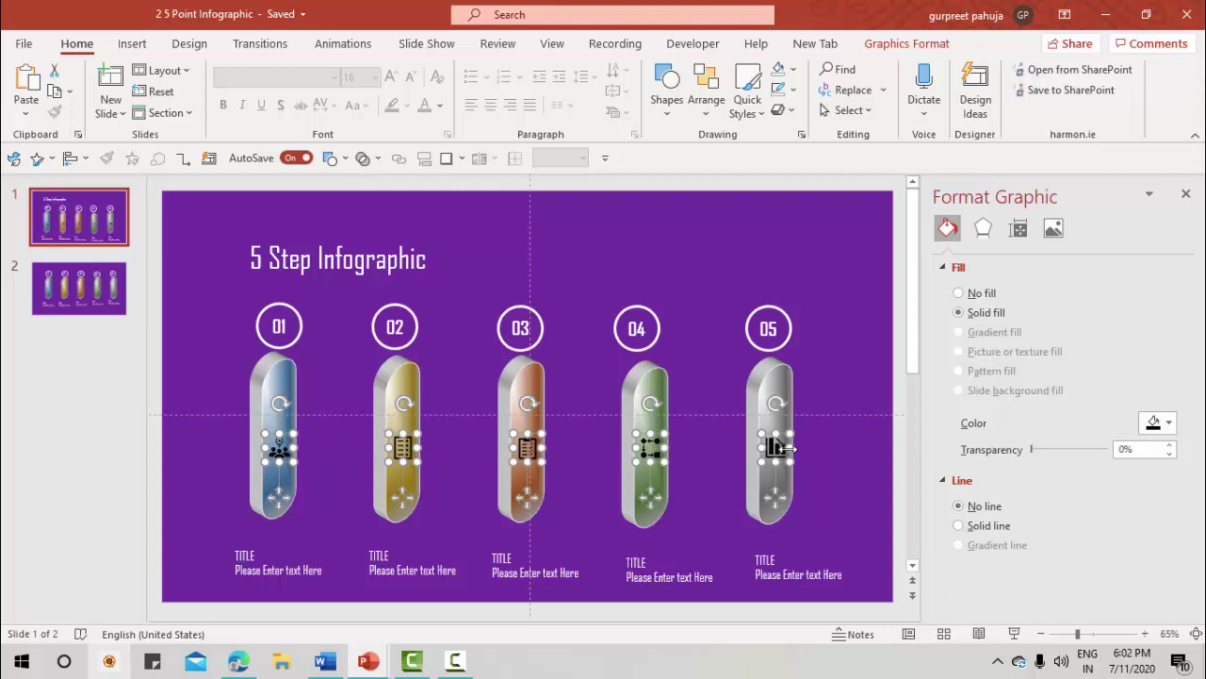
{"action": "left_click", "coordinate": [79, 288]}
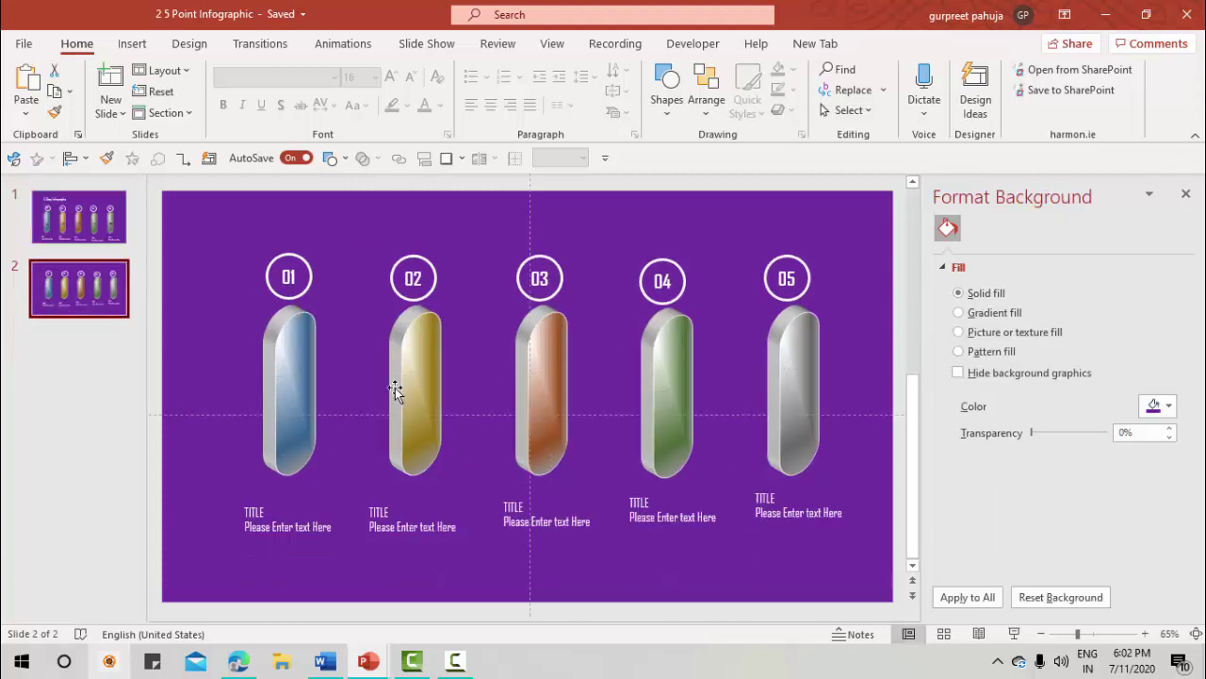
{"action": "key", "text": "ctrl+v"}
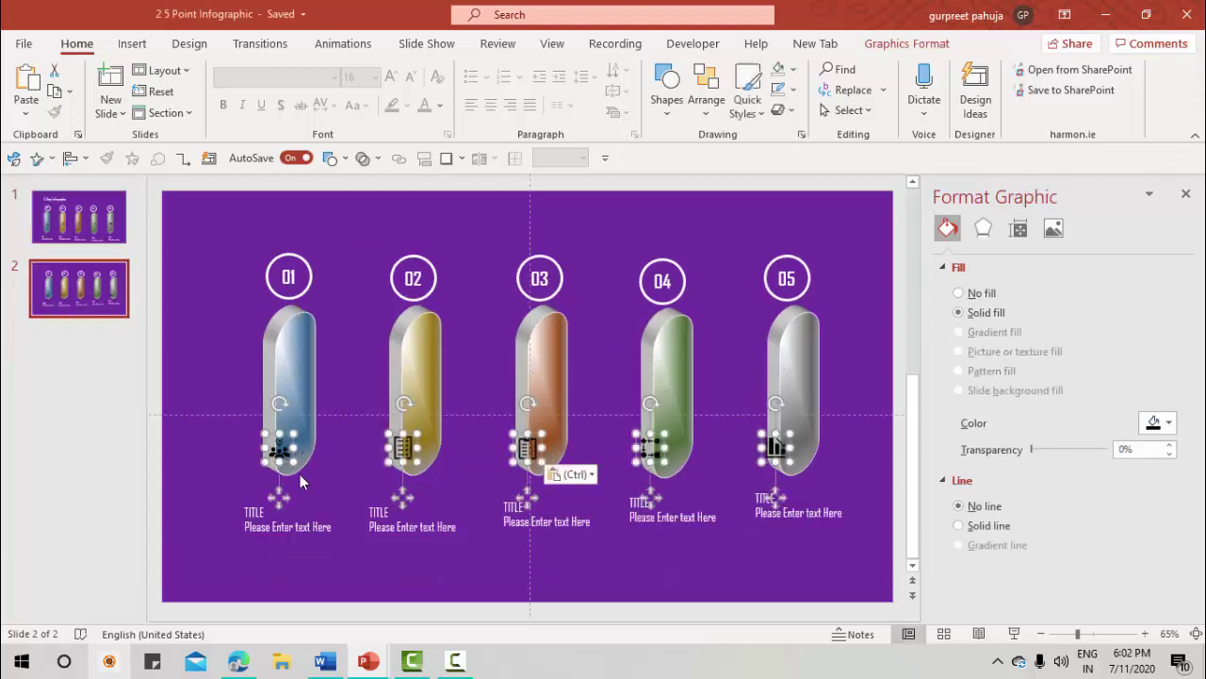
Move the 01, 02 and 03 icons up into the middle of their capsules
{"action": "left_click", "coordinate": [301, 482]}
{"action": "left_click_drag", "start_coordinate": [280, 451], "coordinate": [290, 396]}
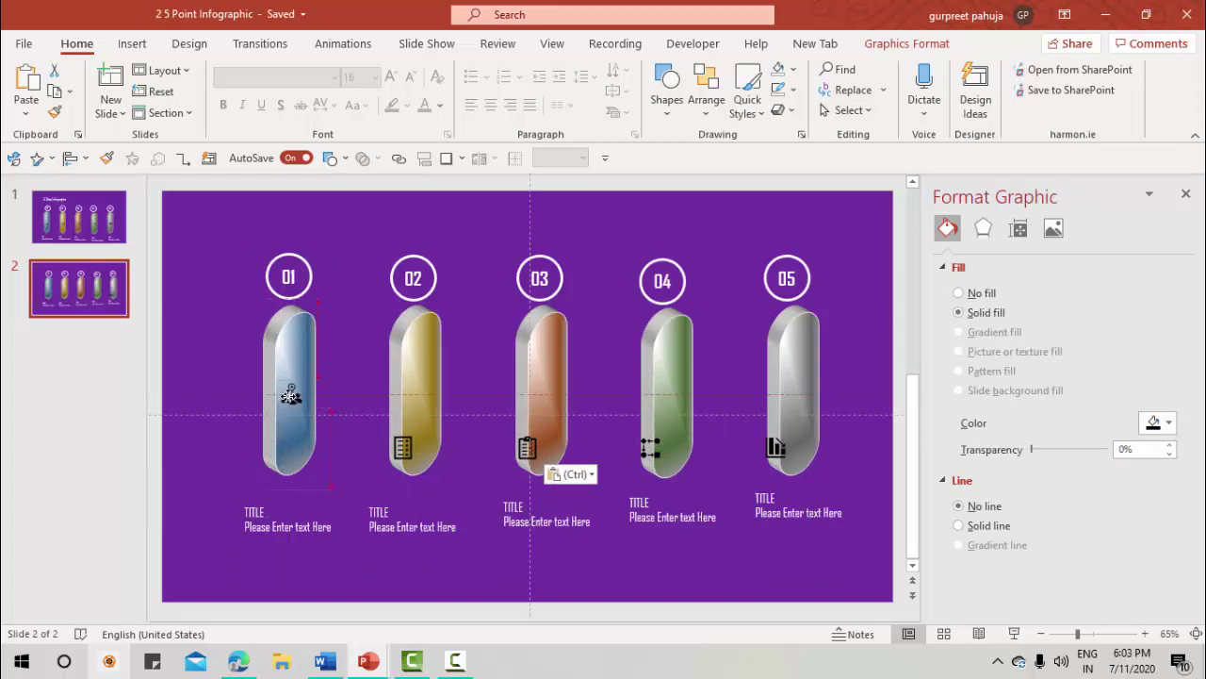
{"action": "left_click", "coordinate": [403, 447]}
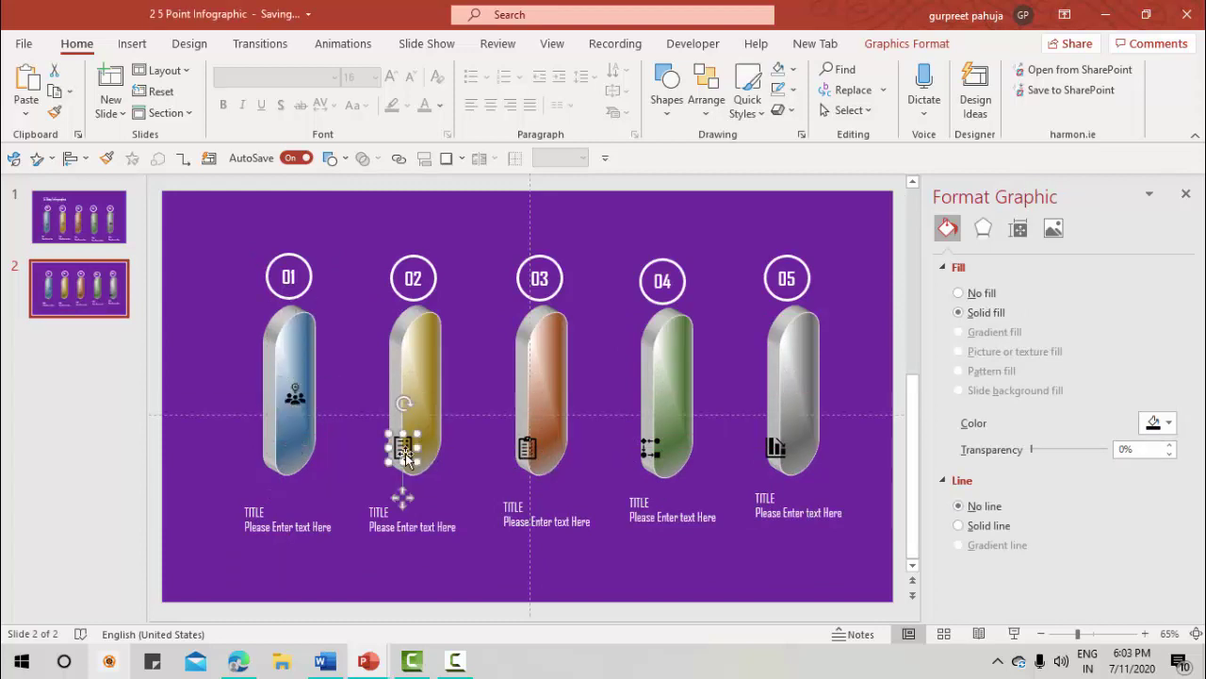
{"action": "left_click_drag", "start_coordinate": [409, 434], "coordinate": [428, 386]}
{"action": "left_click", "coordinate": [528, 449]}
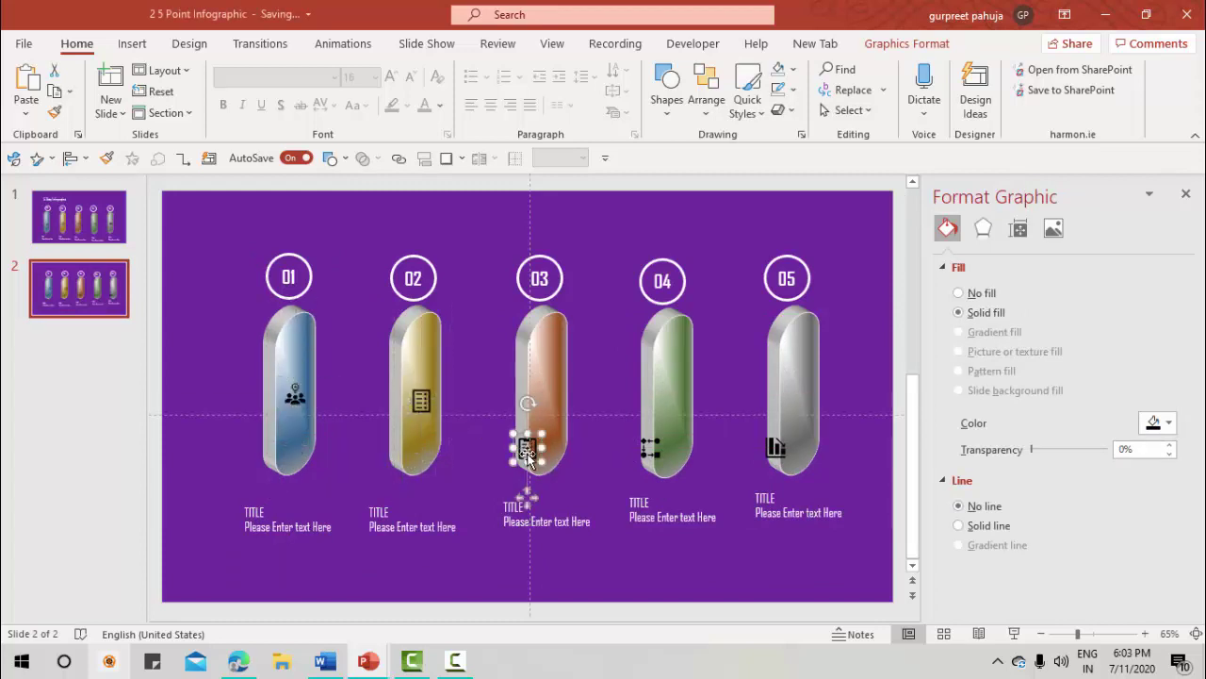
{"action": "mouse_move", "coordinate": [528, 460]}
{"action": "left_mouse_down"}
{"action": "mouse_move", "coordinate": [578, 478]}
{"action": "mouse_move", "coordinate": [550, 444]}
{"action": "left_mouse_up"}
{"action": "key", "text": "Escape"}
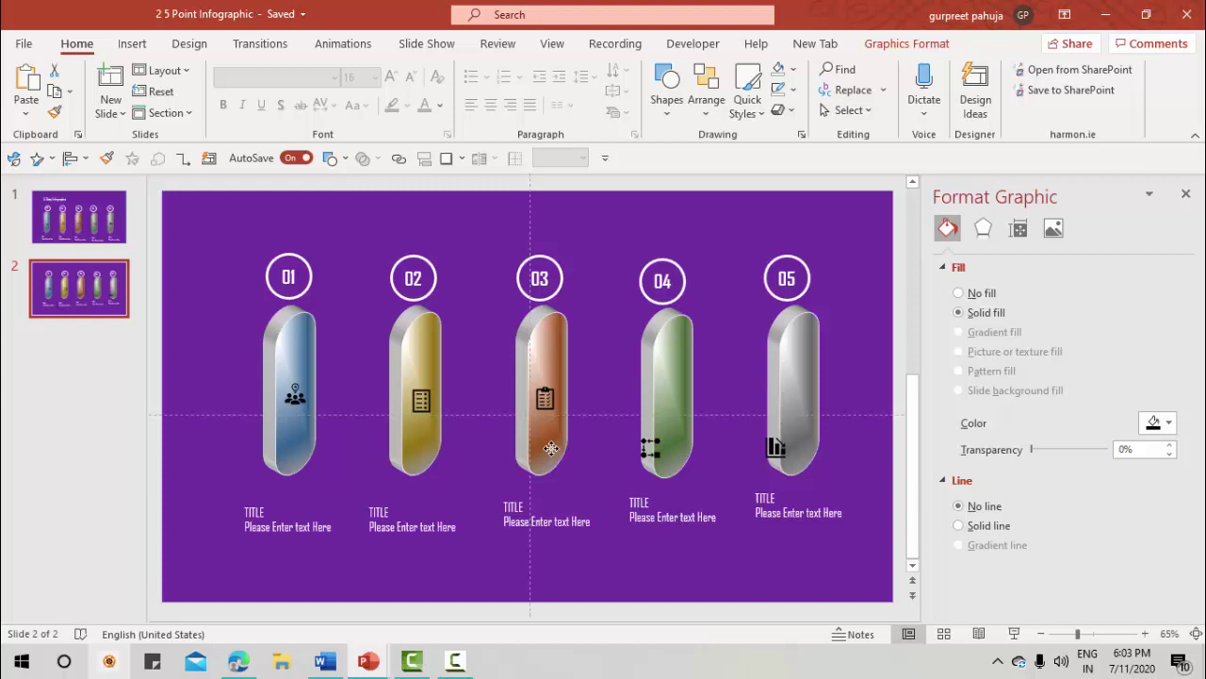
Fine-tune the 01 people icon and centre the 04 and 05 icons in their capsules
{"action": "left_click_drag", "start_coordinate": [300, 400], "coordinate": [296, 407]}
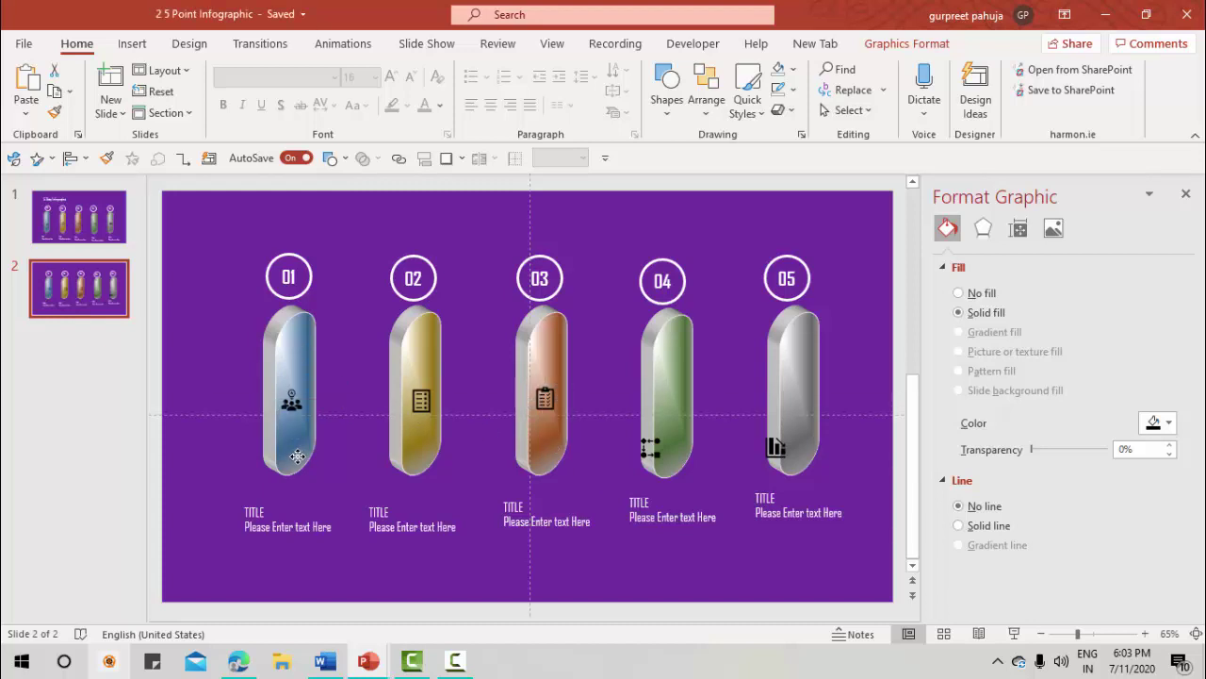
{"action": "left_click", "coordinate": [297, 456]}
{"action": "left_click", "coordinate": [547, 406]}
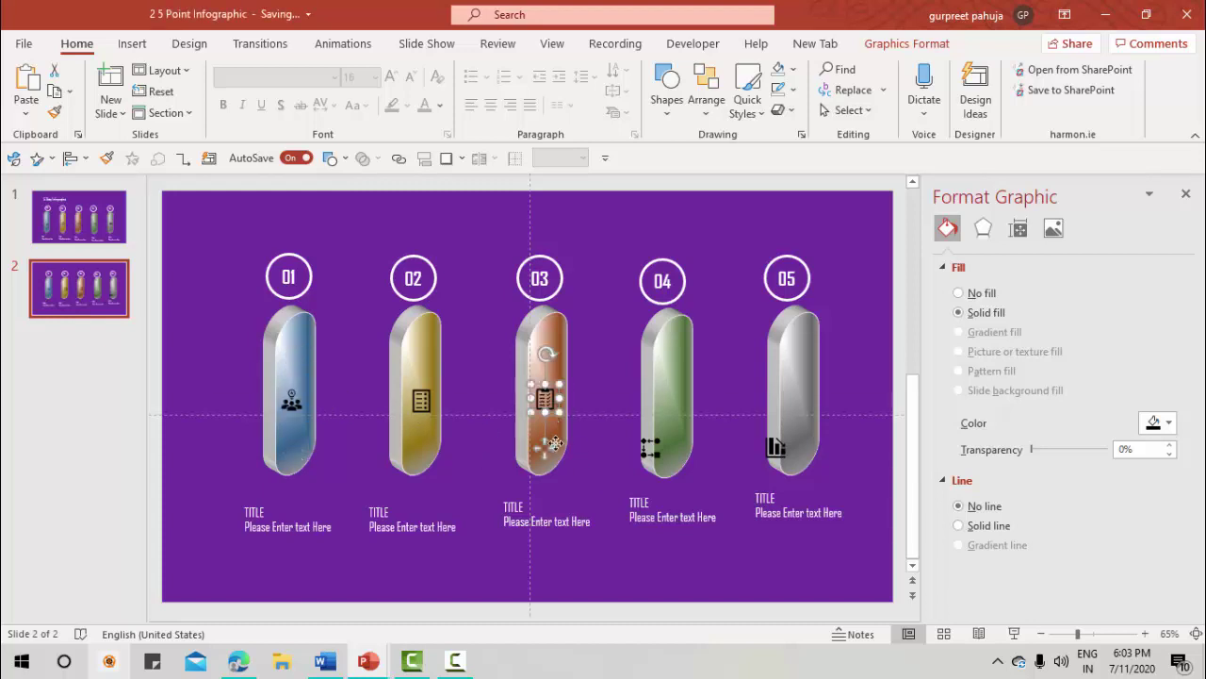
{"action": "left_click", "coordinate": [552, 449]}
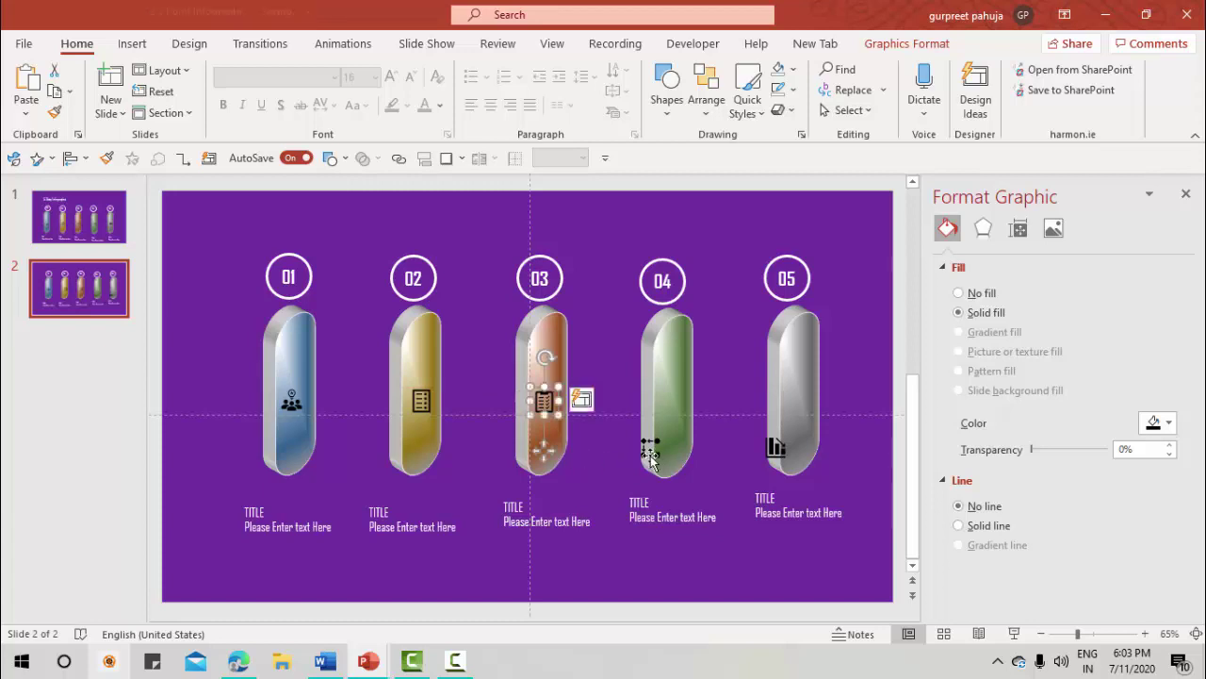
{"action": "left_click", "coordinate": [650, 446]}
{"action": "left_click_drag", "start_coordinate": [651, 446], "coordinate": [674, 449]}
{"action": "left_click", "coordinate": [758, 452]}
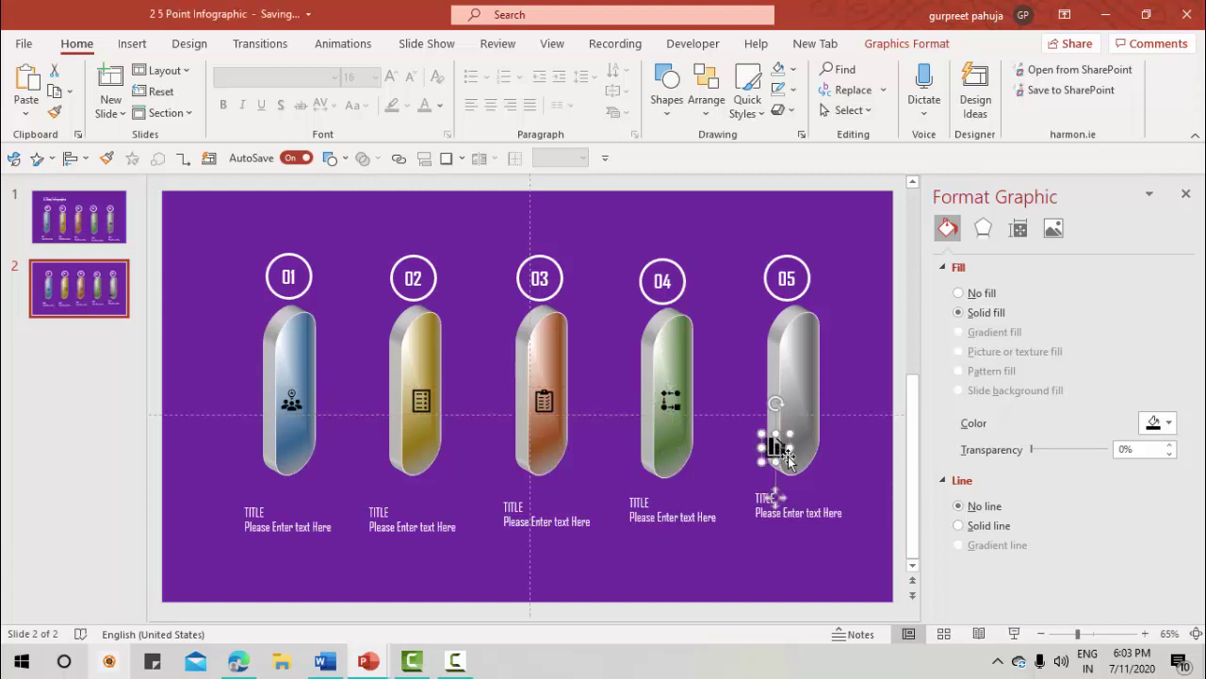
{"action": "left_click_drag", "start_coordinate": [779, 498], "coordinate": [802, 448]}
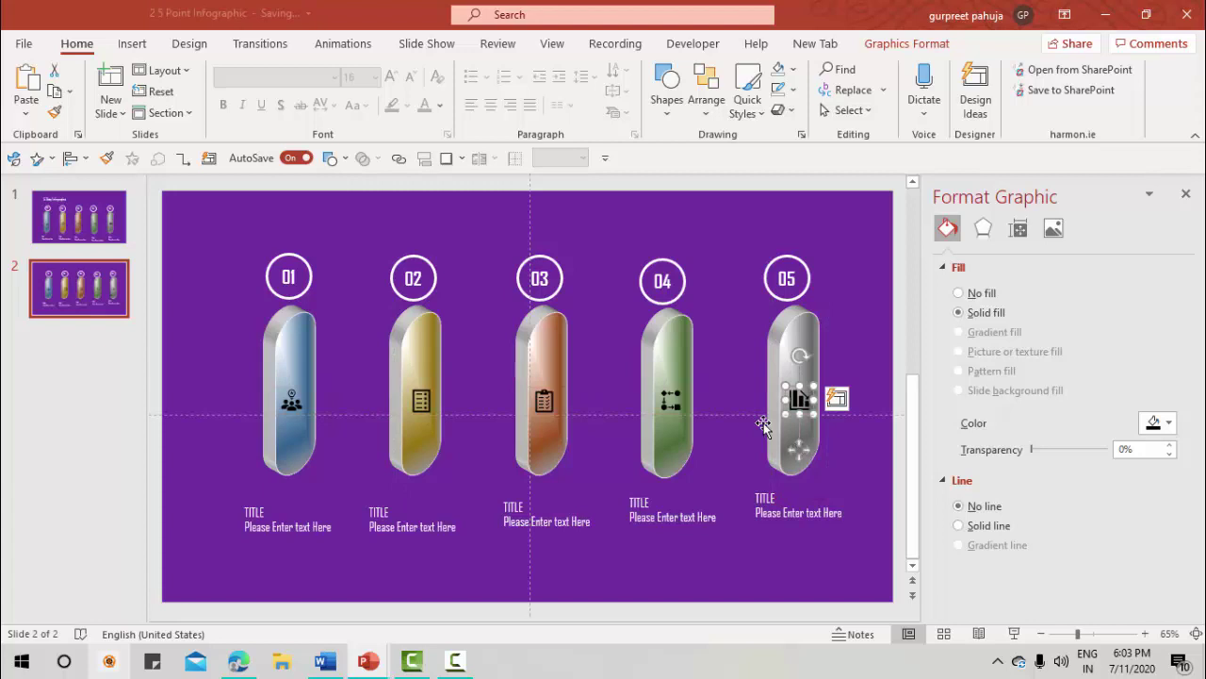
Copy the '5 Step Infographic' heading from slide 1 to slide 2's top-left
{"action": "left_click", "coordinate": [43, 226]}
{"action": "left_click", "coordinate": [283, 256]}
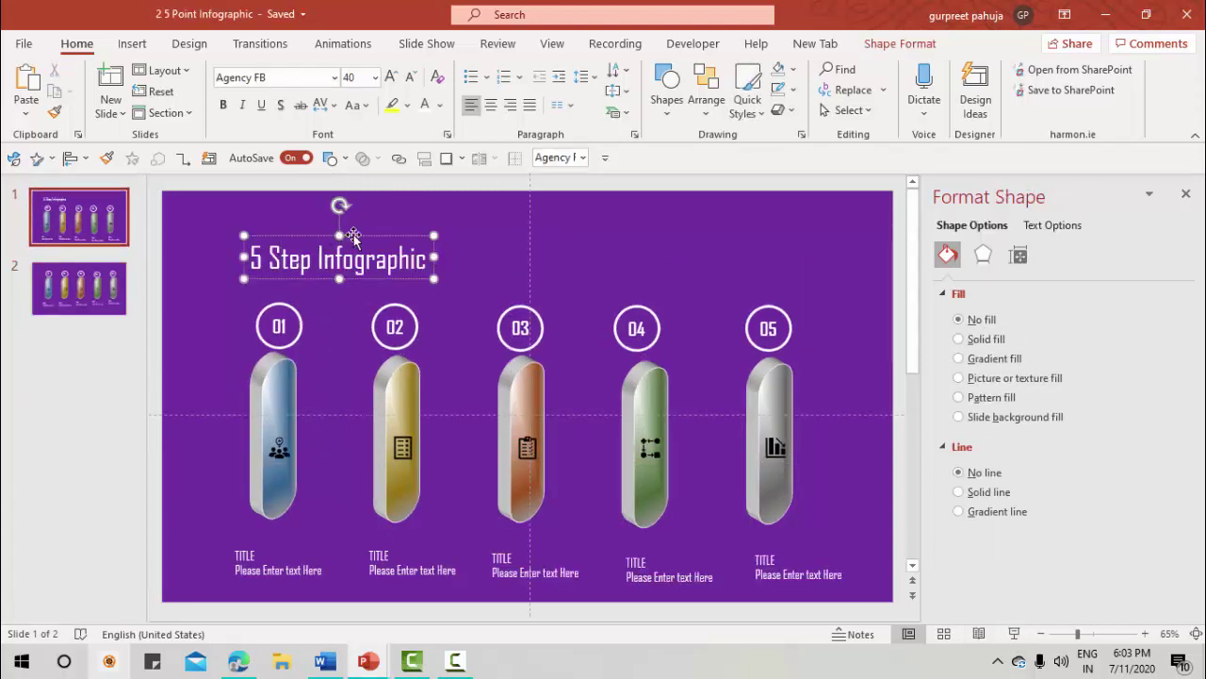
{"action": "key", "text": "Page_Down"}
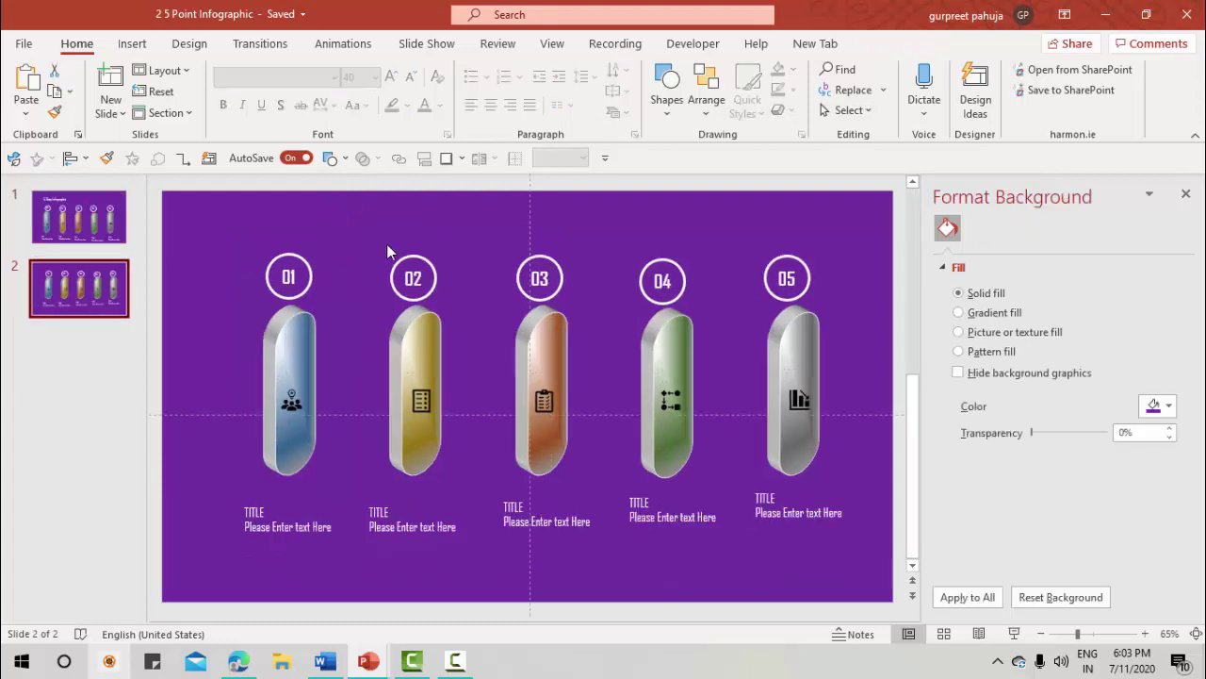
{"action": "key", "text": "ctrl+v"}
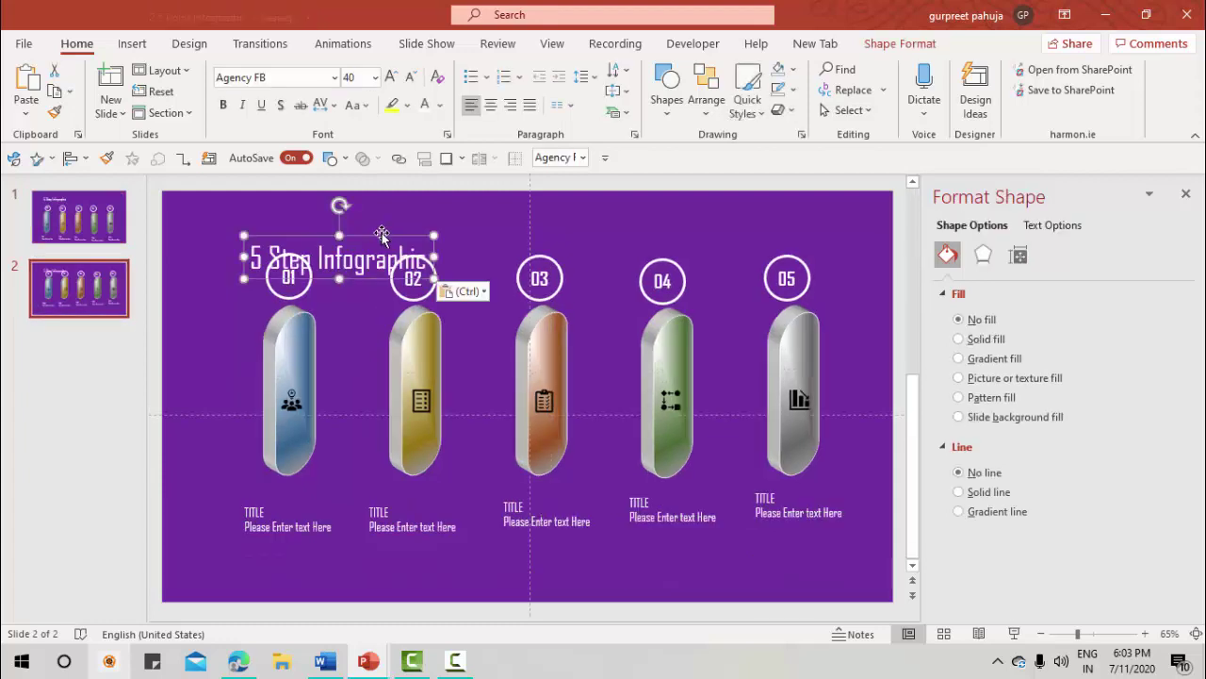
{"action": "left_click_drag", "start_coordinate": [384, 226], "coordinate": [385, 198]}
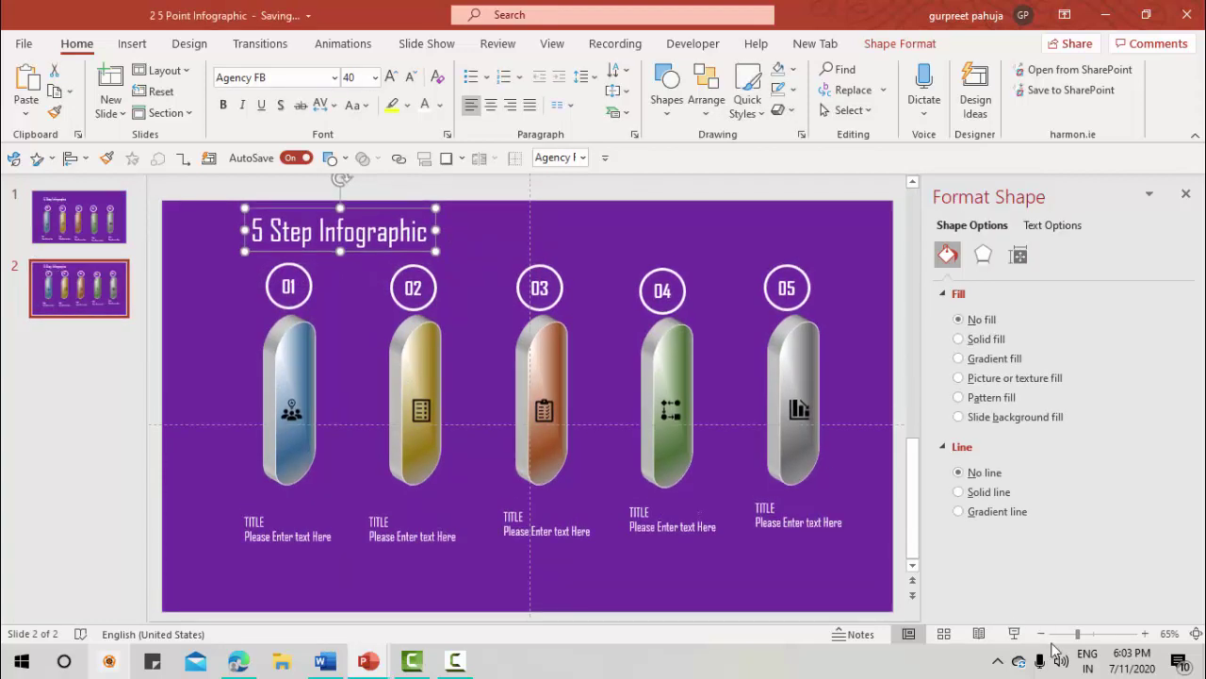
Preview slide 2 as a full-screen slide show, then exit back to editing
{"action": "left_click", "coordinate": [552, 43]}
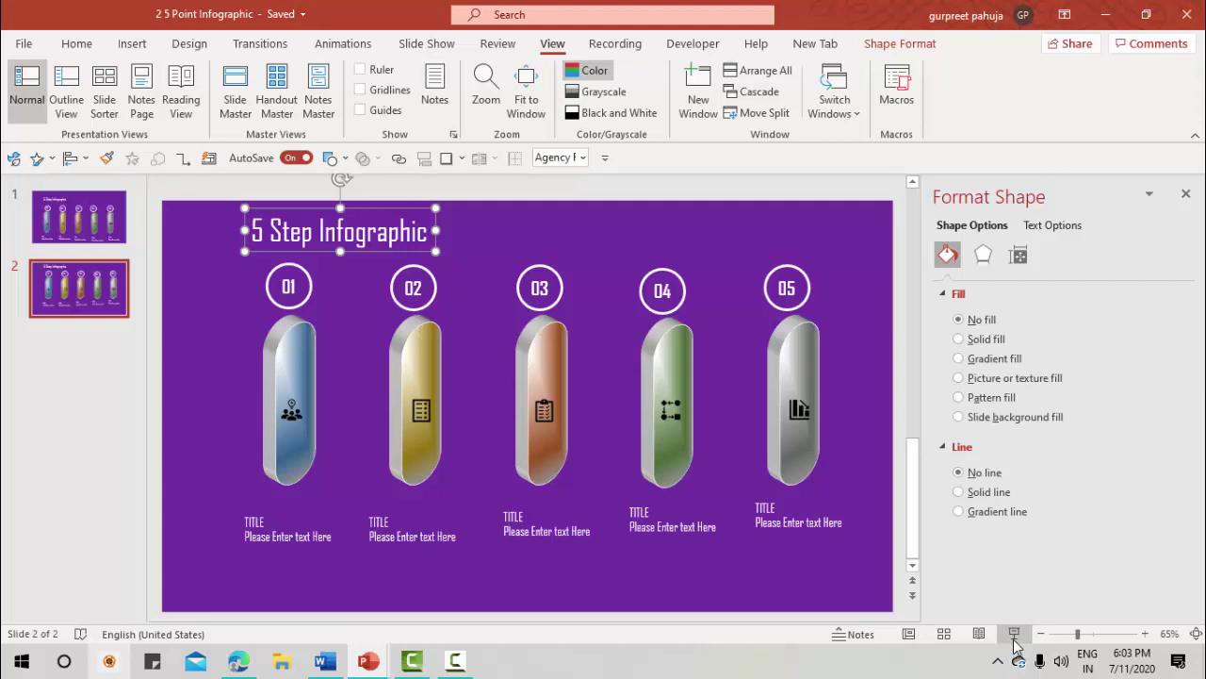
{"action": "left_click", "coordinate": [1014, 634]}
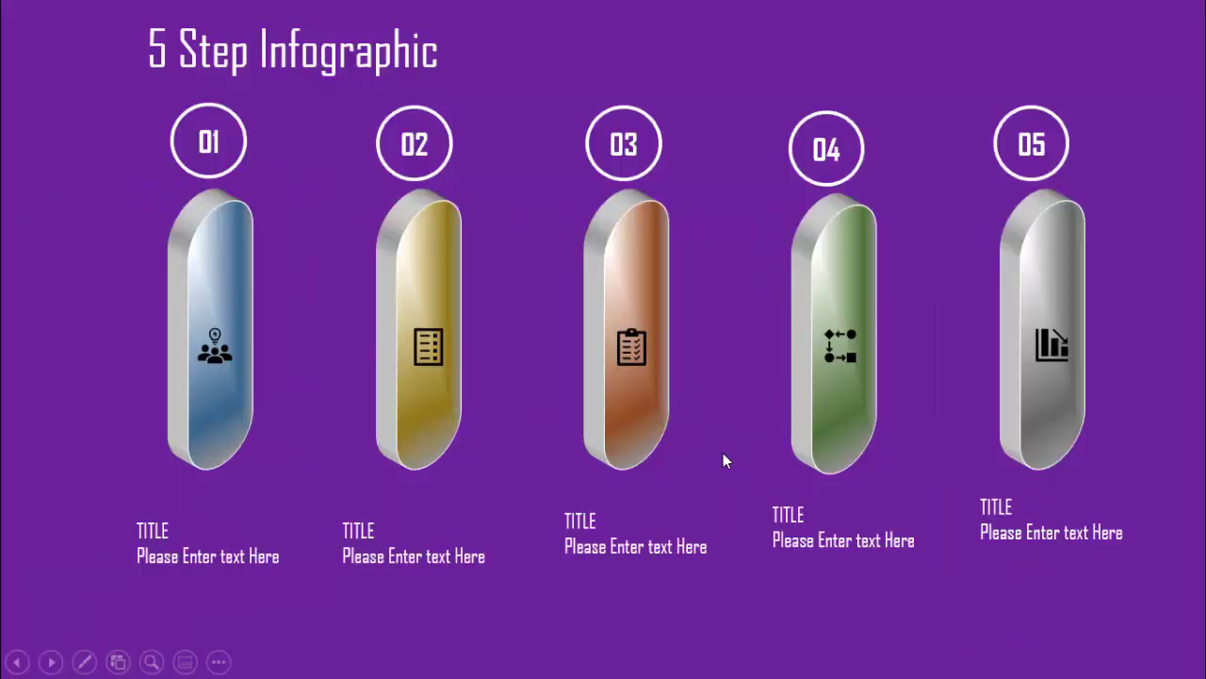
{"action": "key", "text": "Escape"}
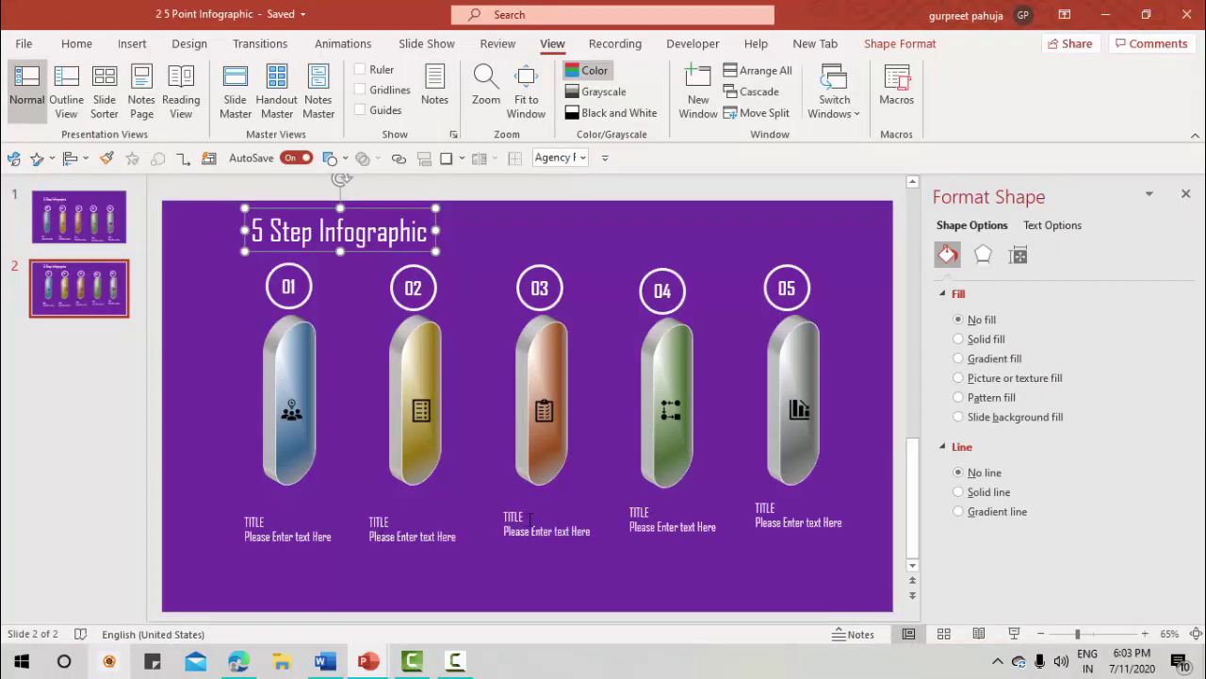
Nudge the 01–05 TITLE captions up and right so each sits evenly under its capsule
{"action": "left_click", "coordinate": [534, 514]}
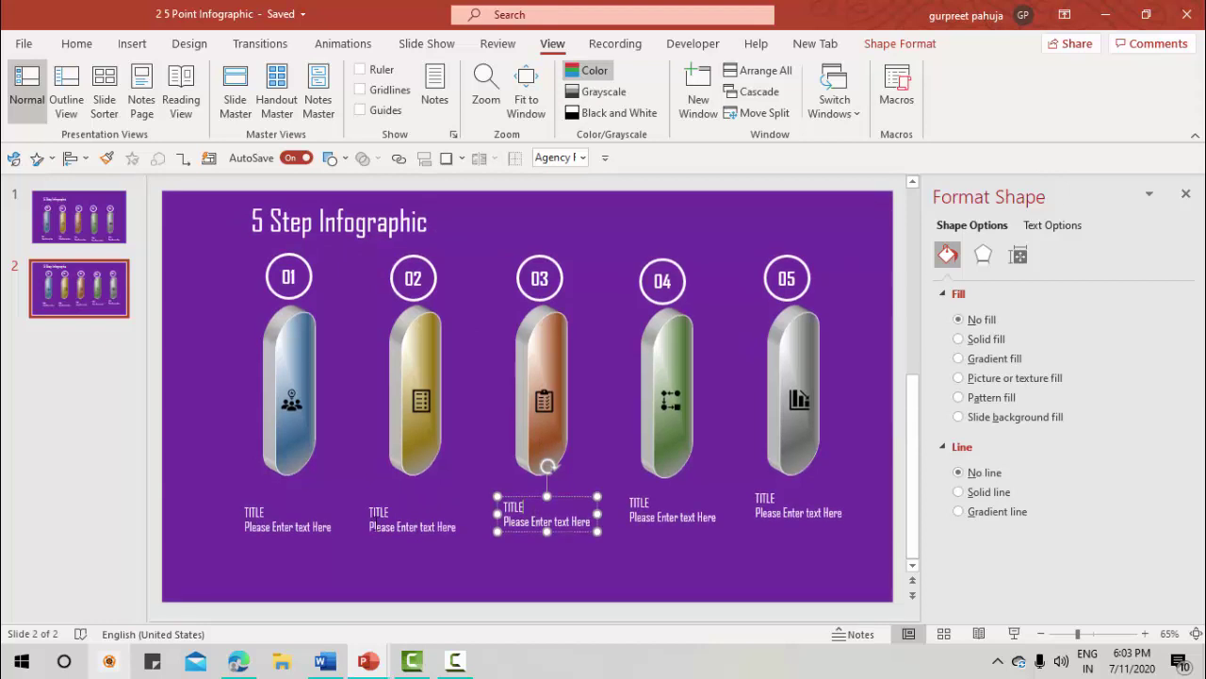
{"action": "left_click", "coordinate": [382, 519]}
{"action": "left_click", "coordinate": [281, 517]}
{"action": "left_click_drag", "start_coordinate": [301, 506], "coordinate": [306, 477]}
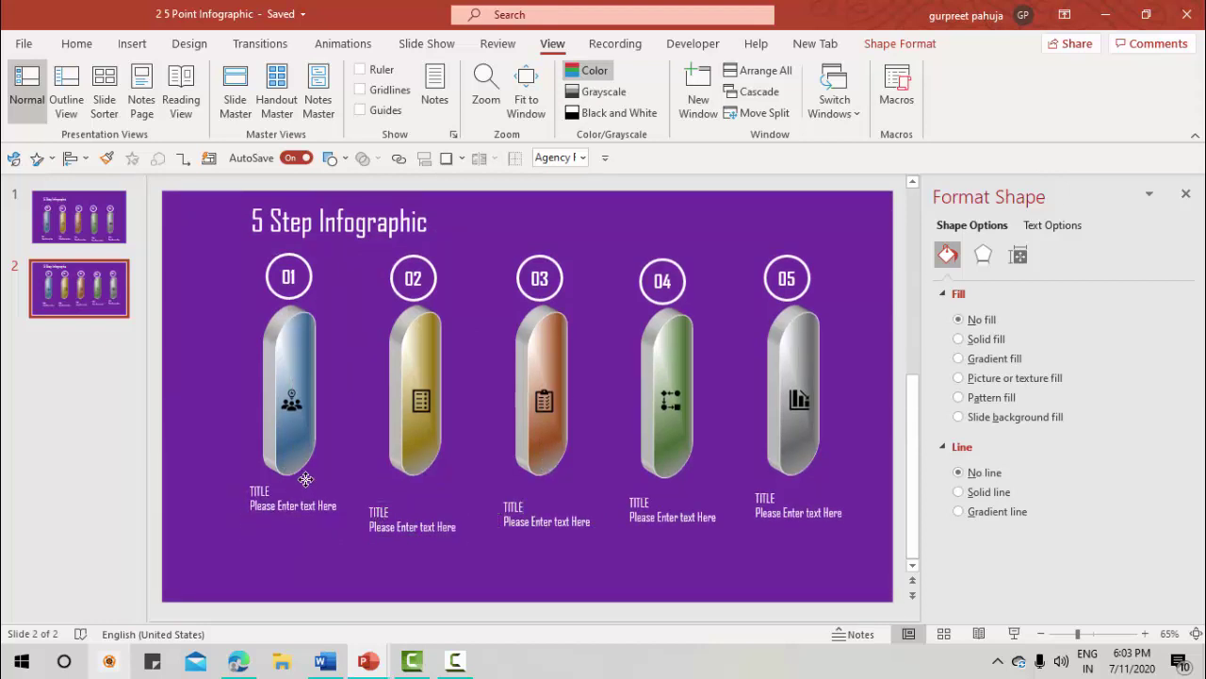
{"action": "left_click", "coordinate": [424, 509]}
{"action": "left_click_drag", "start_coordinate": [427, 504], "coordinate": [437, 482]}
{"action": "left_click", "coordinate": [556, 509]}
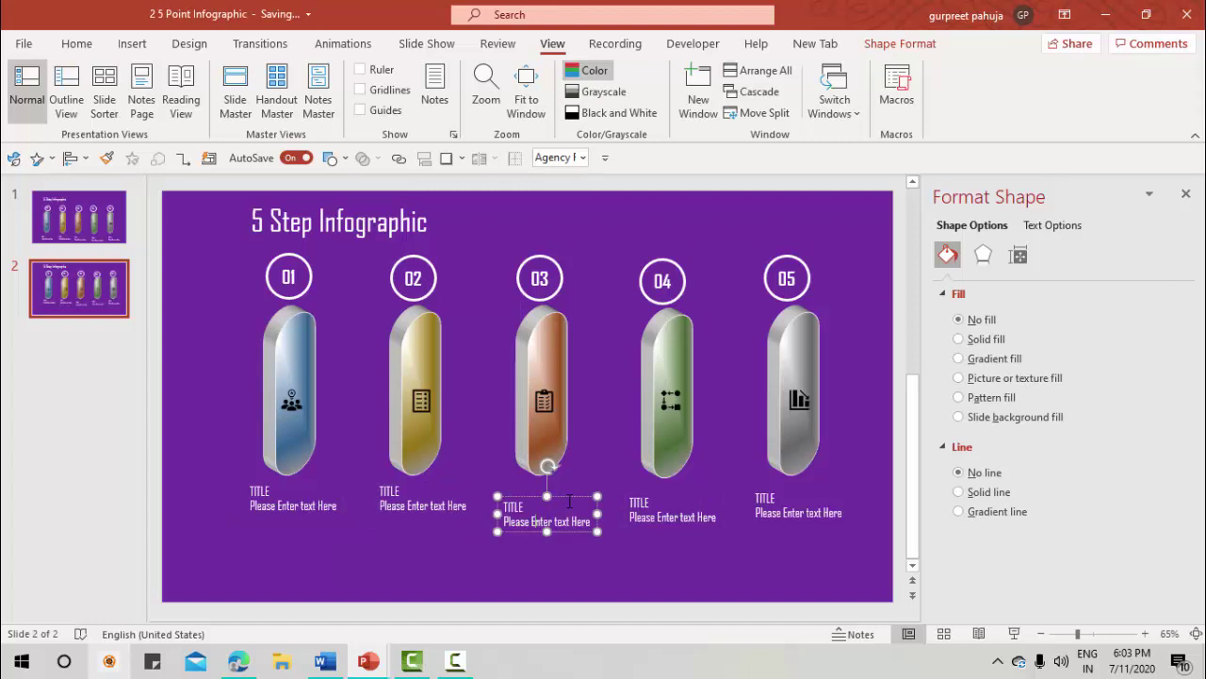
{"action": "left_click_drag", "start_coordinate": [569, 496], "coordinate": [577, 484]}
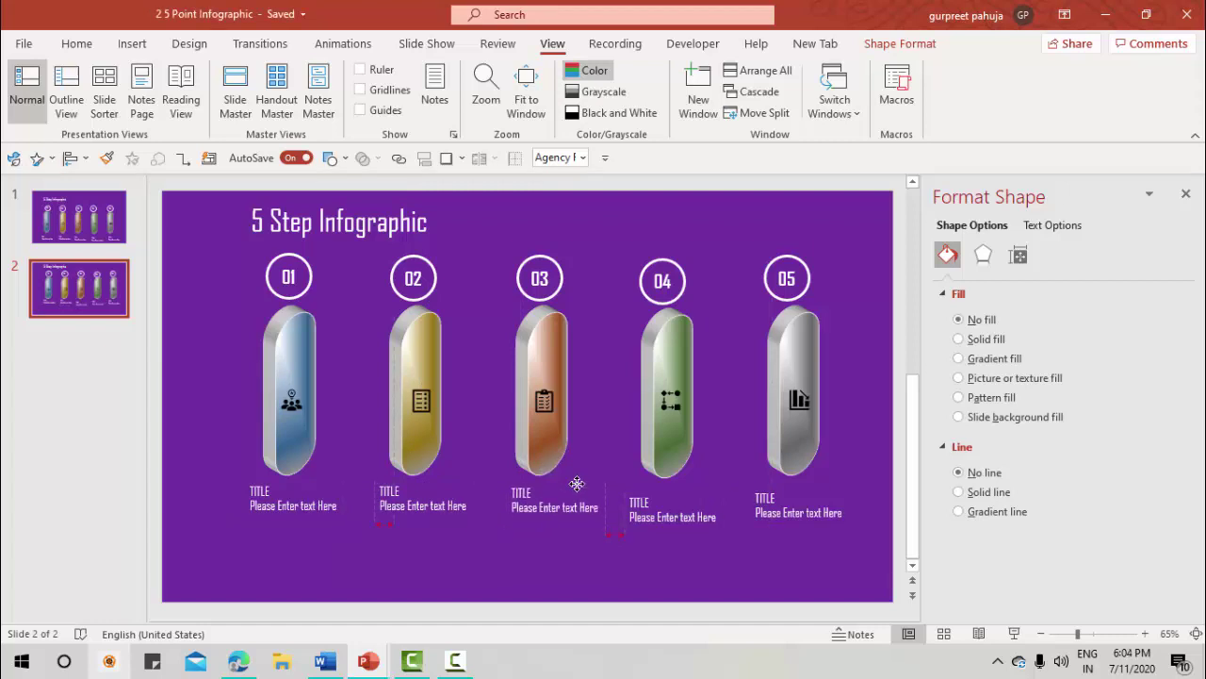
{"action": "left_click", "coordinate": [674, 509]}
{"action": "left_click_drag", "start_coordinate": [700, 491], "coordinate": [704, 486]}
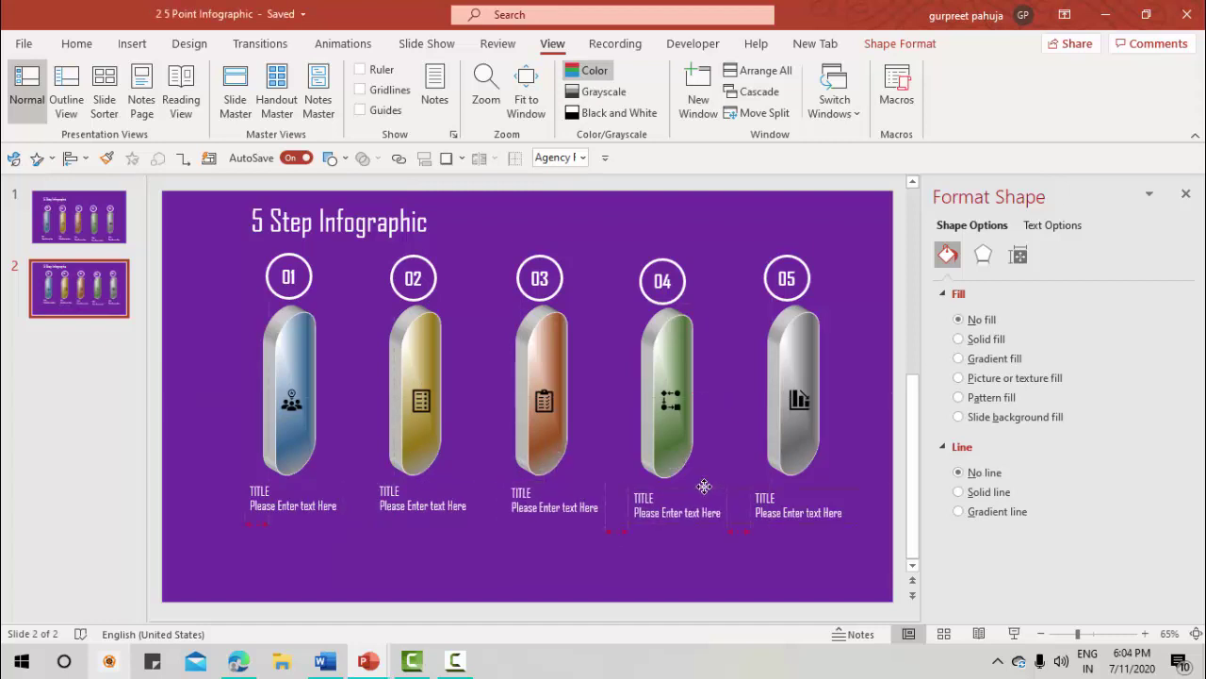
{"action": "left_click", "coordinate": [801, 507]}
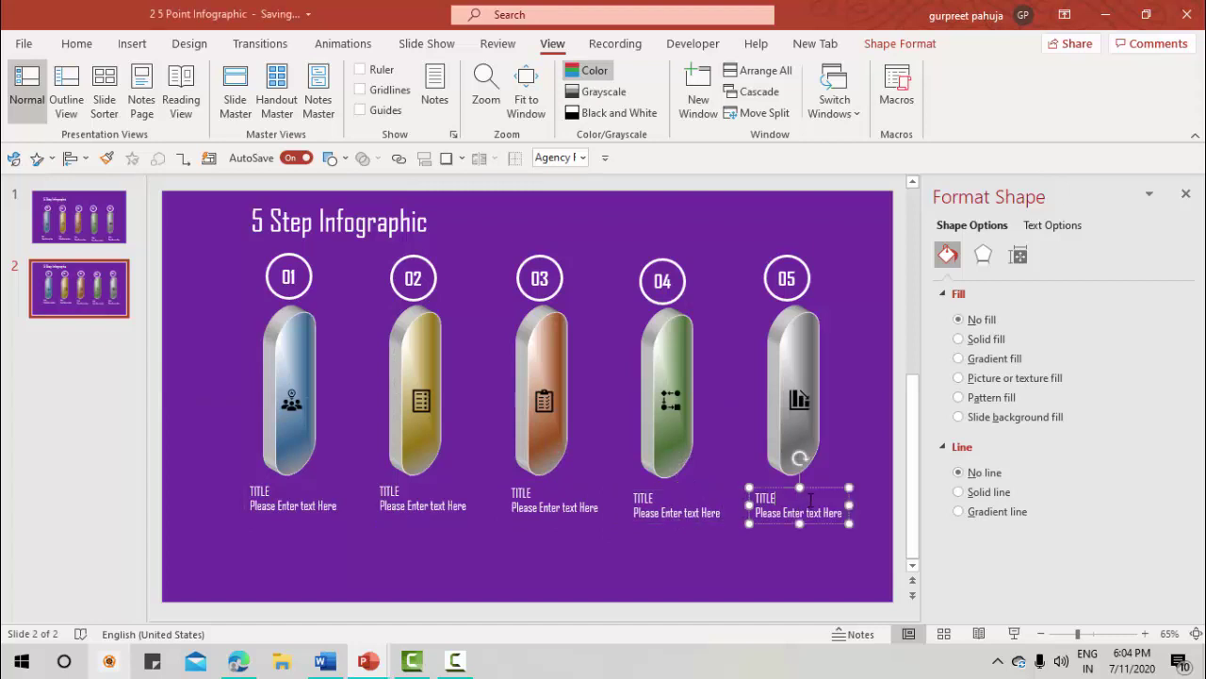
{"action": "left_click_drag", "start_coordinate": [812, 489], "coordinate": [826, 489]}
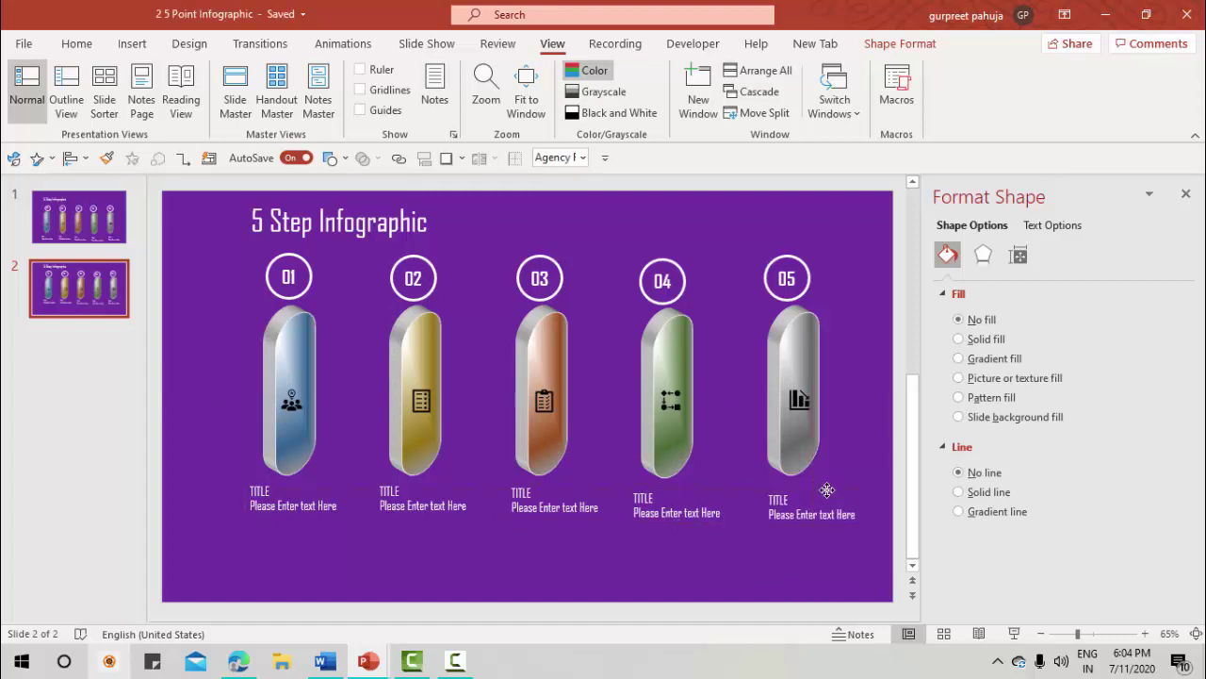
Start the slide show from the status bar to present the finished slide 2
{"action": "left_click", "coordinate": [1014, 634]}
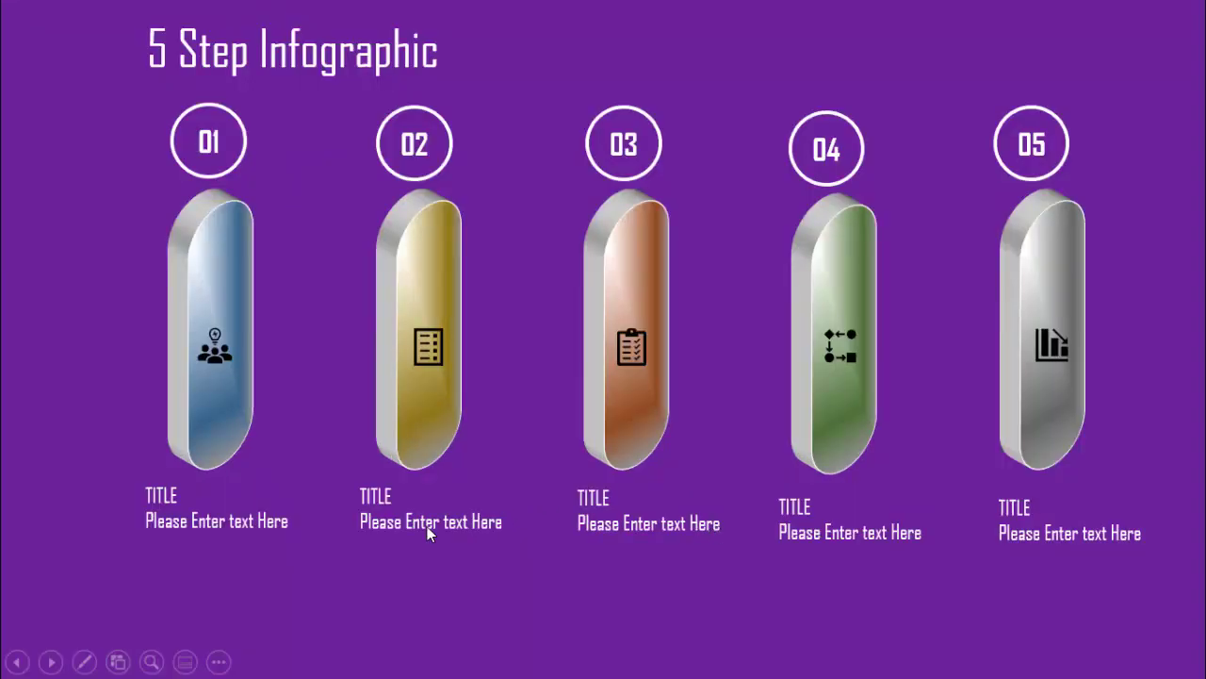